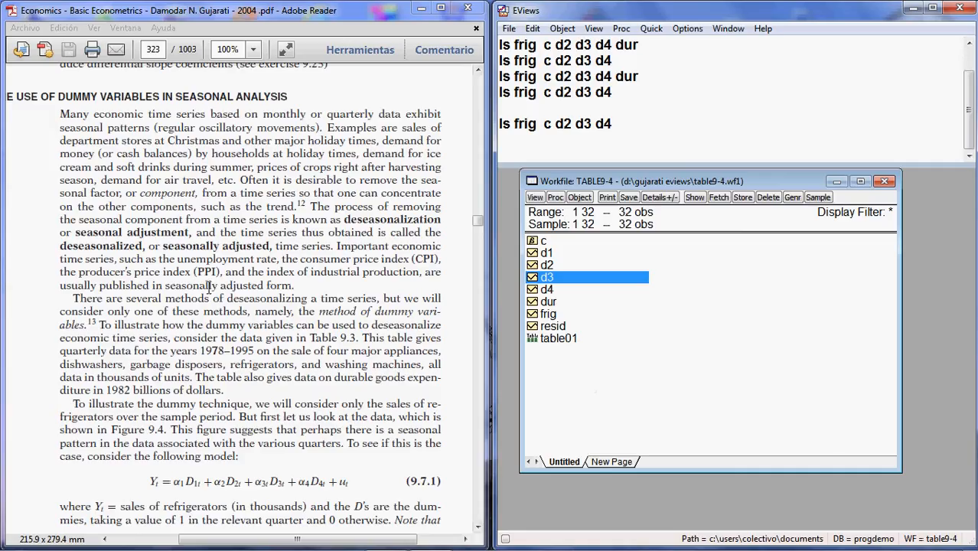
# Read the textbook's section on dummy variables in seasonal analysis through Table 9.3 and Figure 9.4
pyautogui.click(208, 288)
pyautogui.scroll(-5, 207, 288)
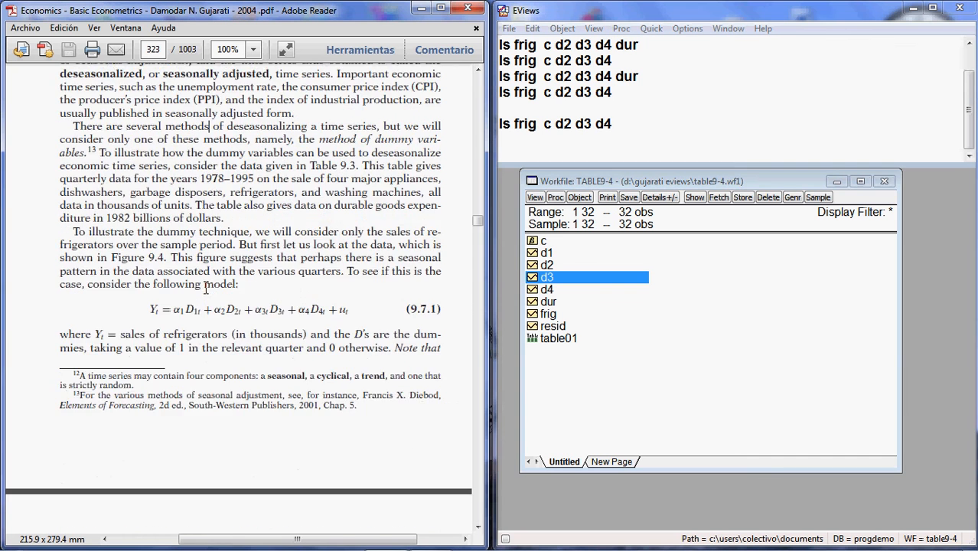
pyautogui.scroll(-12, 206, 288)
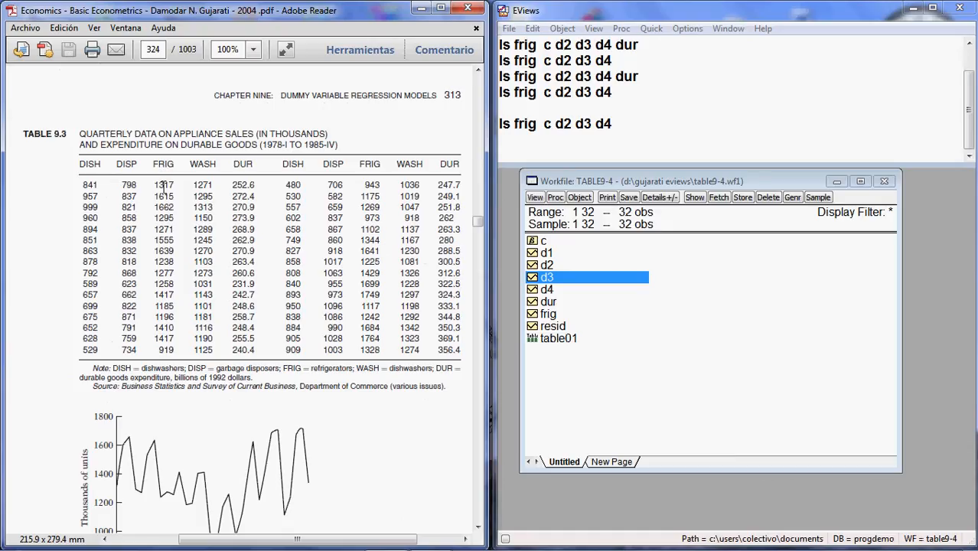
pyautogui.scroll(-8, 176, 201)
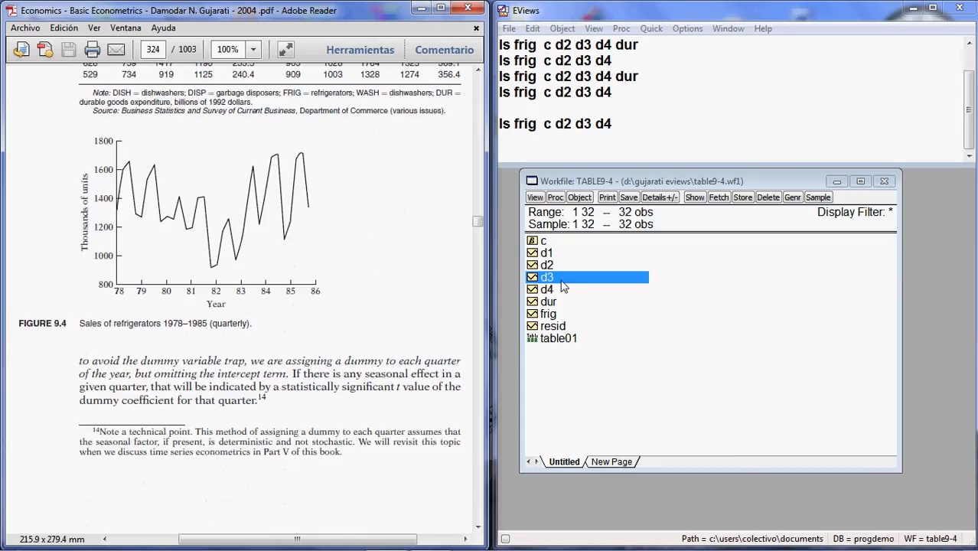
# Switch to EViews, view the frig series of the table9-4 workfile as a basic Line & Symbol graph, and close it
pyautogui.doubleClick(556, 314)
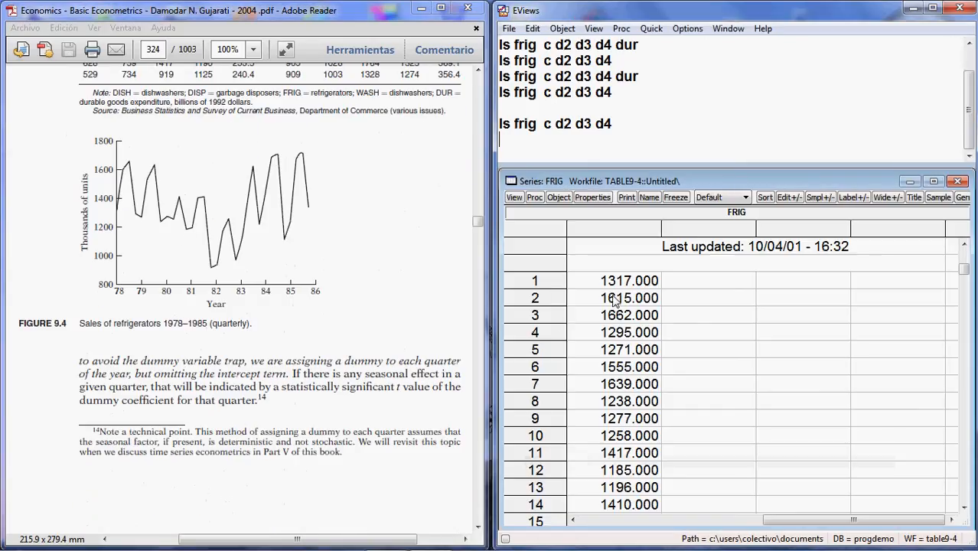
pyautogui.click(514, 197)
pyautogui.click(542, 228)
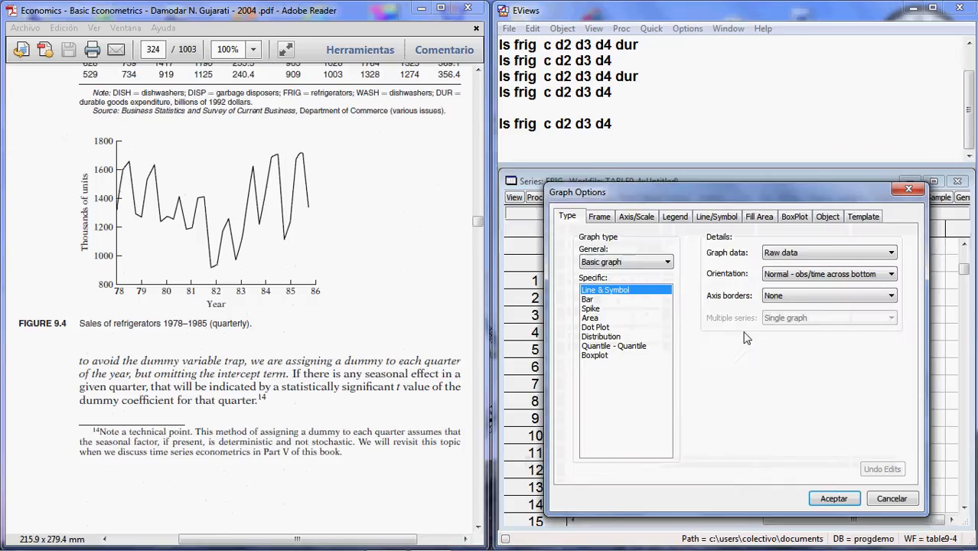
pyautogui.click(835, 499)
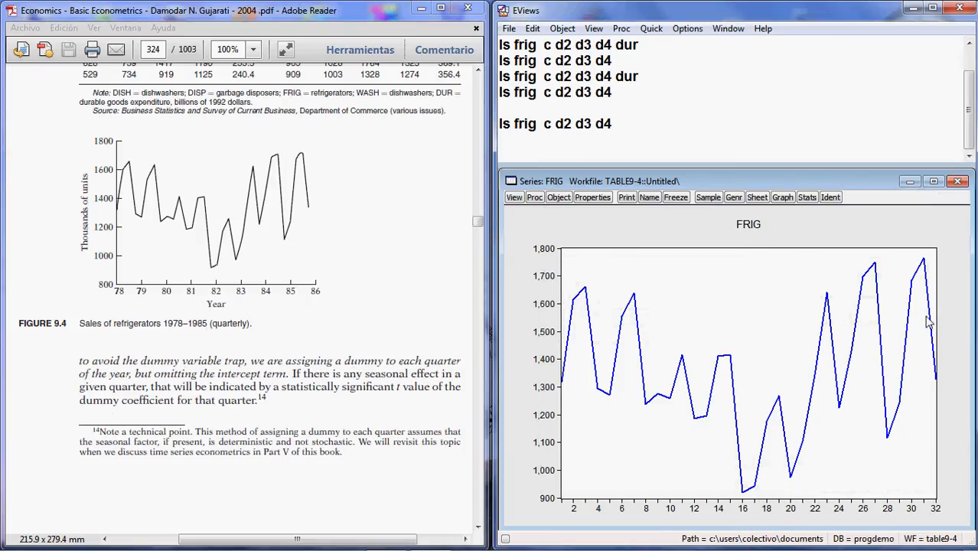
pyautogui.click(958, 183)
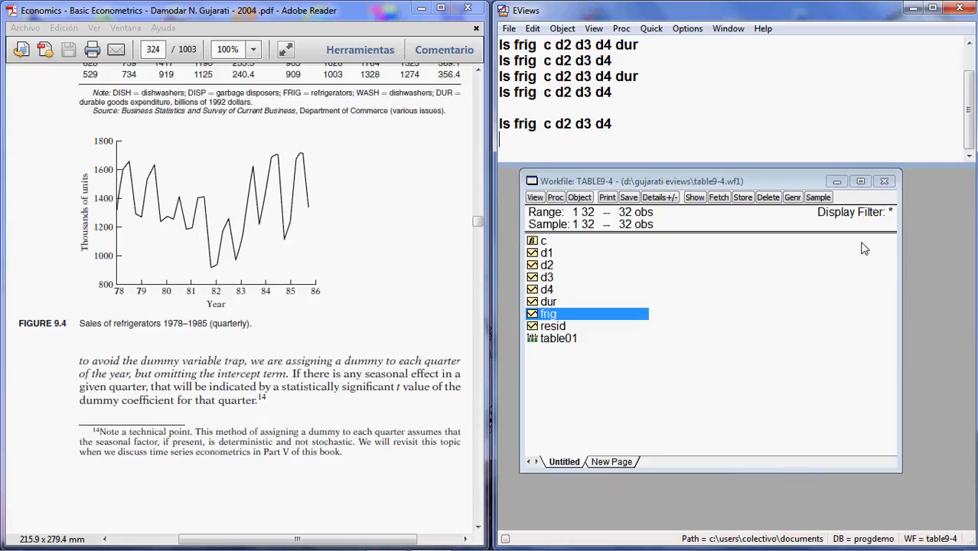
# Start a new workfile with the Dated - regular frequency structure and a Quarterly frequency
pyautogui.click(509, 31)
pyautogui.moveTo(567, 47)
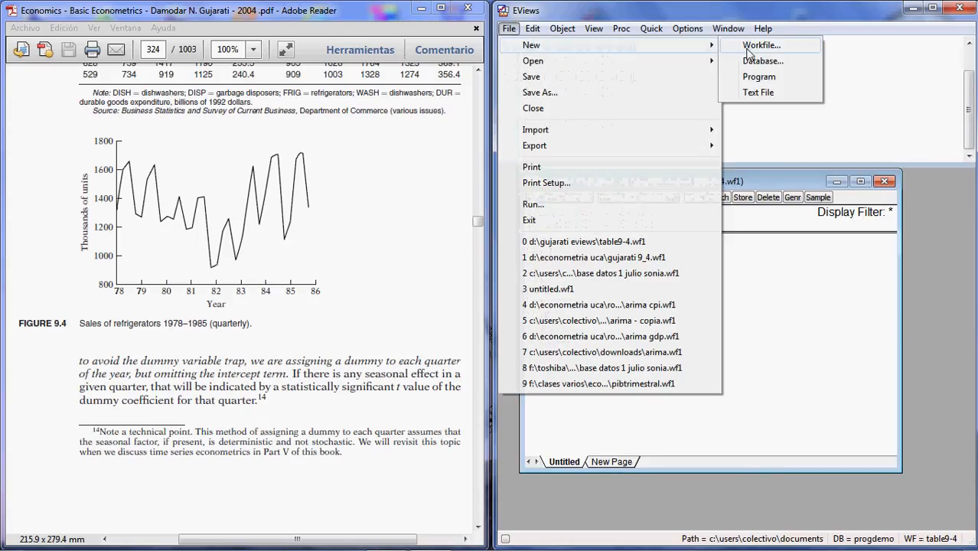
pyautogui.click(750, 47)
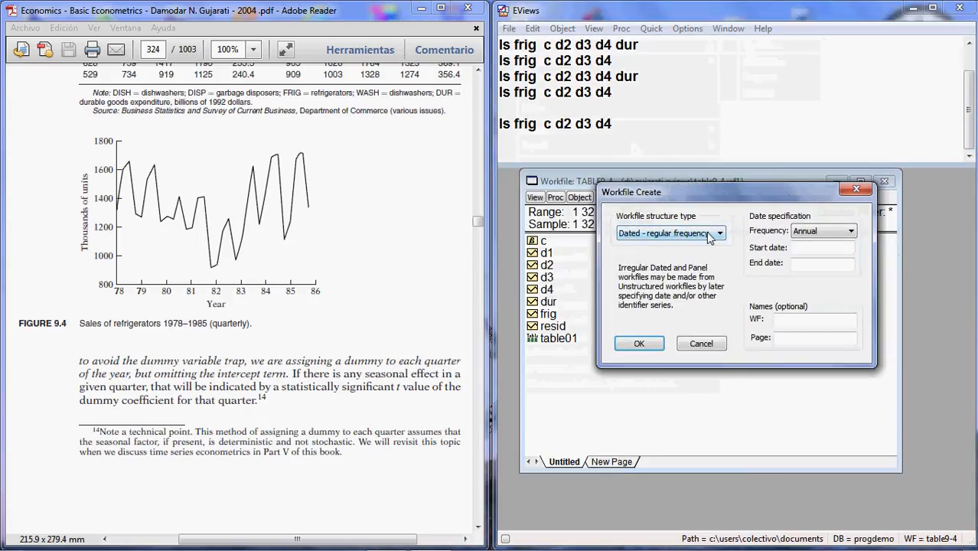
pyautogui.click(811, 231)
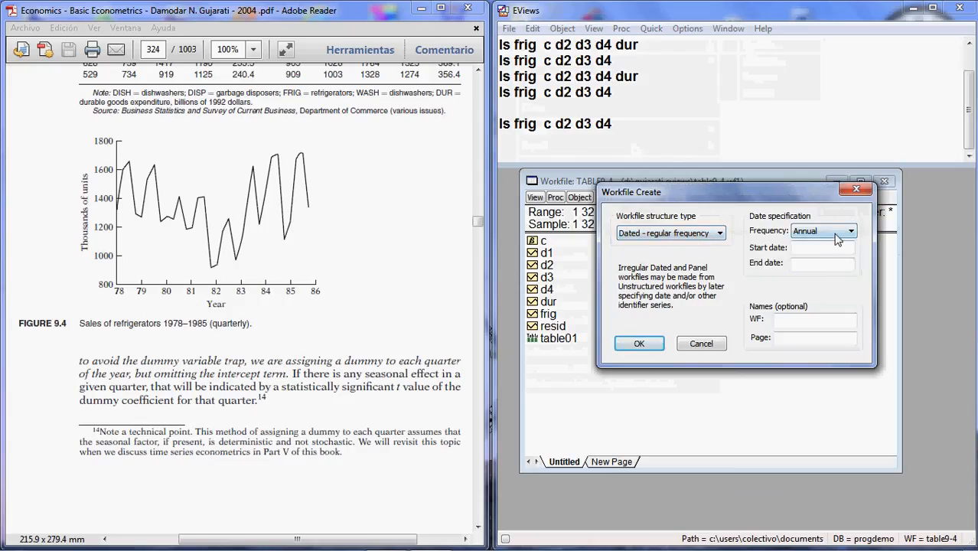
pyautogui.click(812, 263)
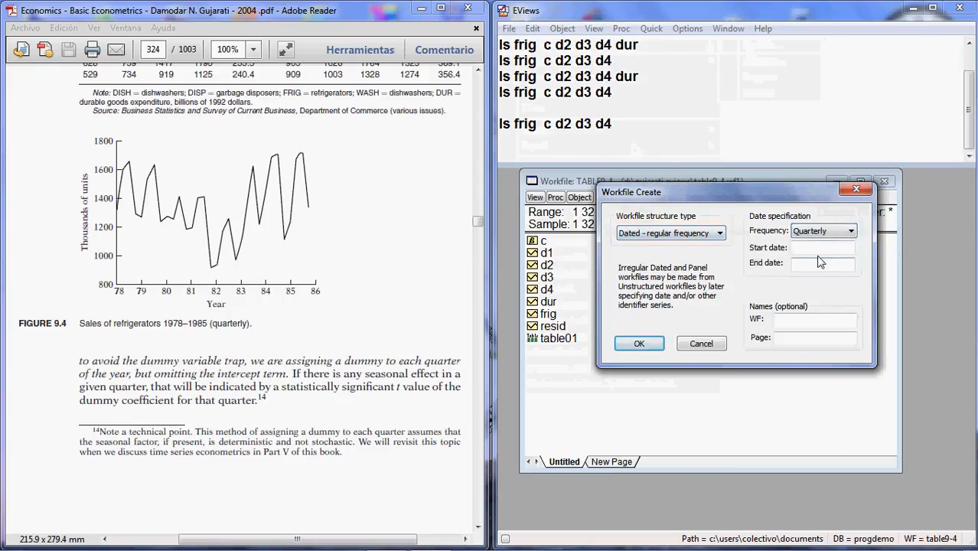
# Check the period in Table 9.3 and create the workfile from 1978:01 to the fourth quarter of 1985
pyautogui.click(359, 248)
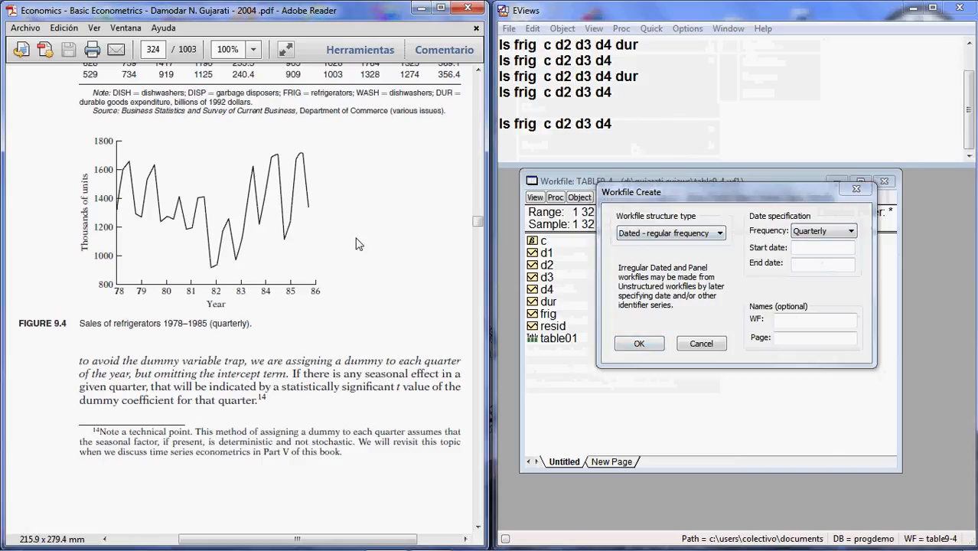
pyautogui.scroll(7, 356, 248)
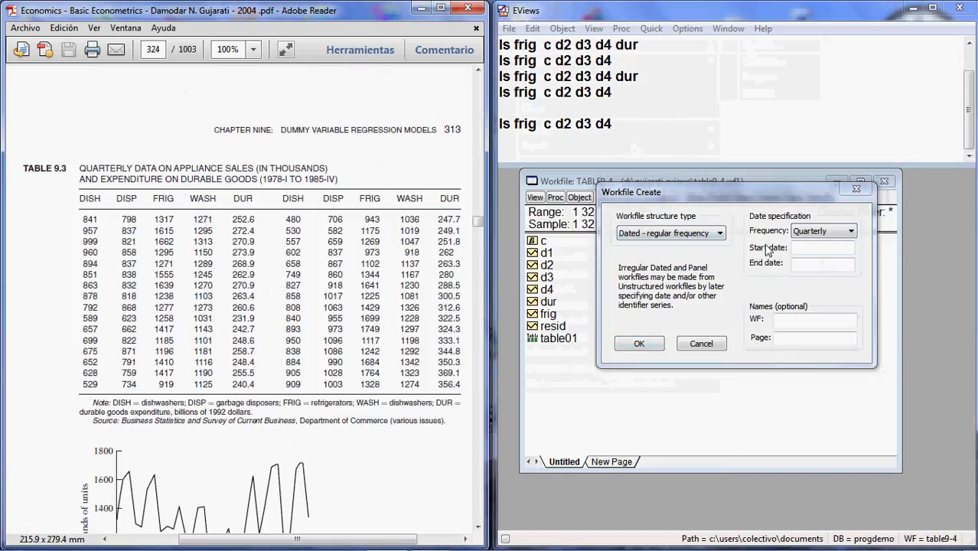
pyautogui.click(812, 247)
pyautogui.write('1')
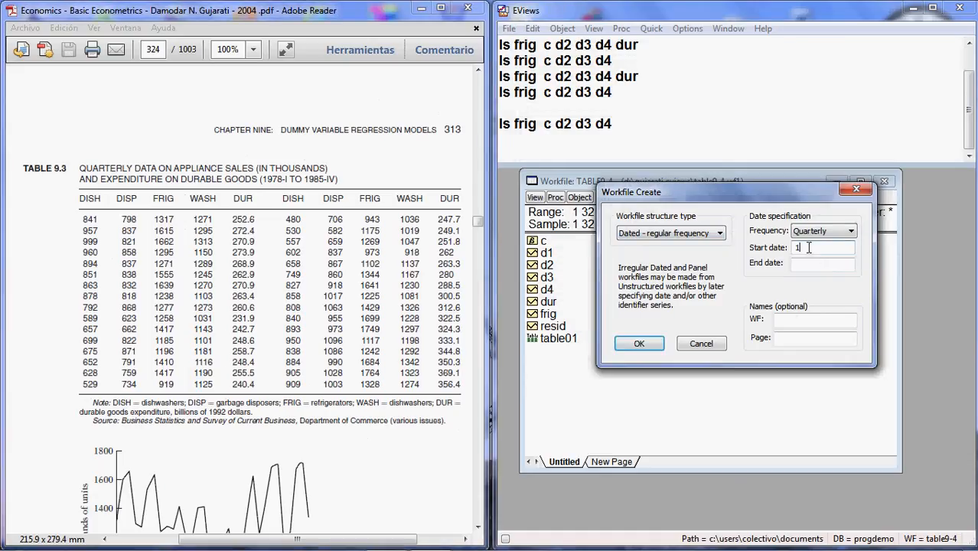
pyautogui.write('978:01')
pyautogui.click(805, 266)
pyautogui.write('1985')
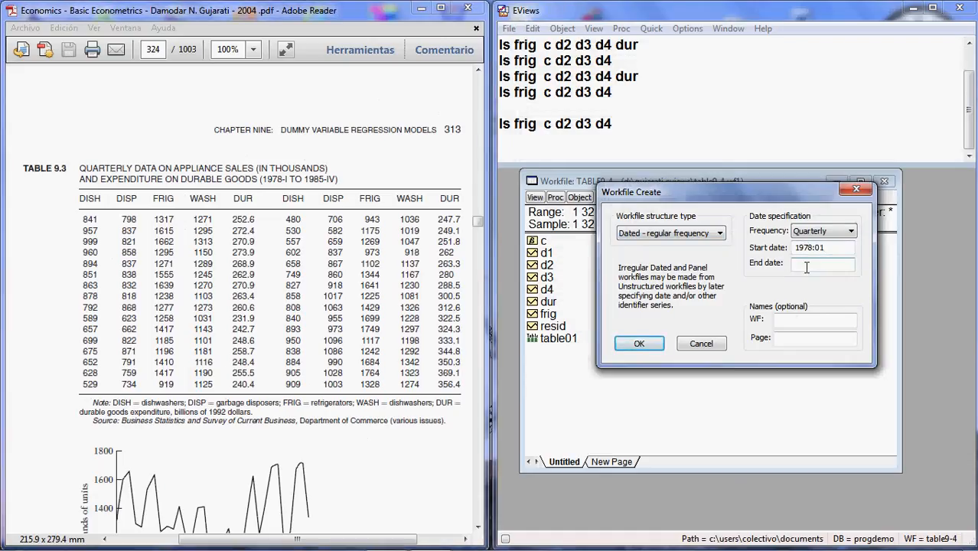
pyautogui.write(':4')
pyautogui.press('BackSpace')
pyautogui.write('4')
pyautogui.press('Return')
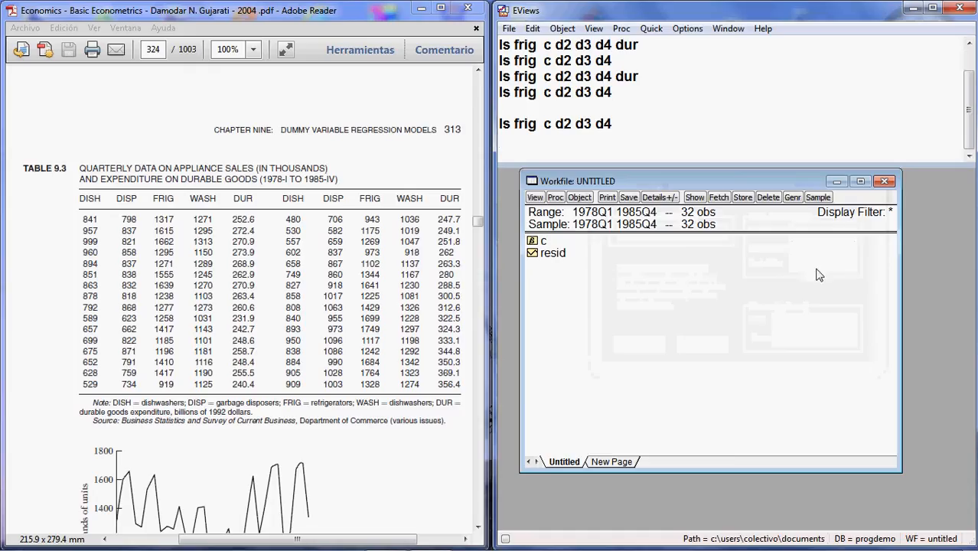
# Copy d1, d2, d3, d4, dur, frig and table01 from the table9-4 workfile into the new untitled quarterly workfile
pyautogui.moveTo(739, 182); pyautogui.dragTo(816, 194)
pyautogui.click(578, 316)
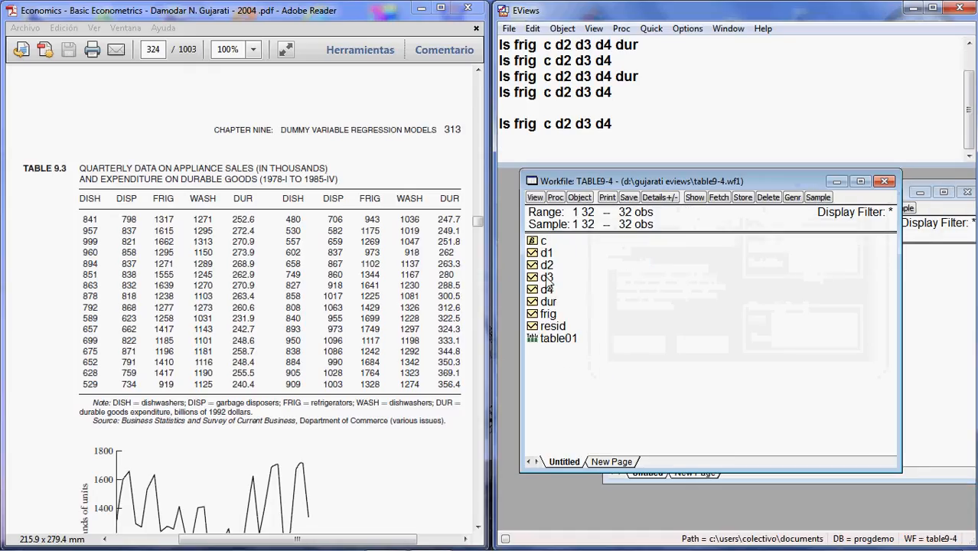
pyautogui.moveTo(546, 243); pyautogui.dragTo(558, 352)
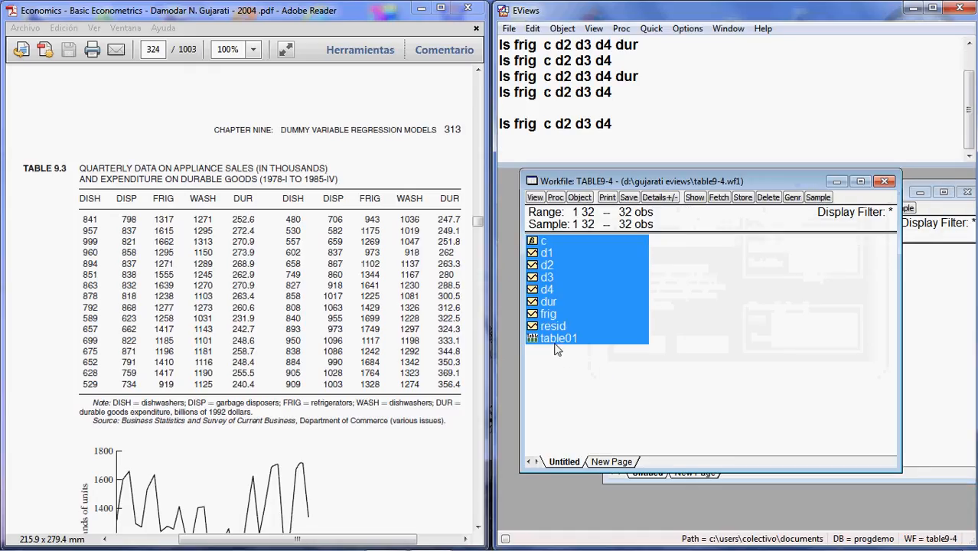
pyautogui.keyDown('ctrl'); pyautogui.click(542, 243); pyautogui.keyUp('ctrl')
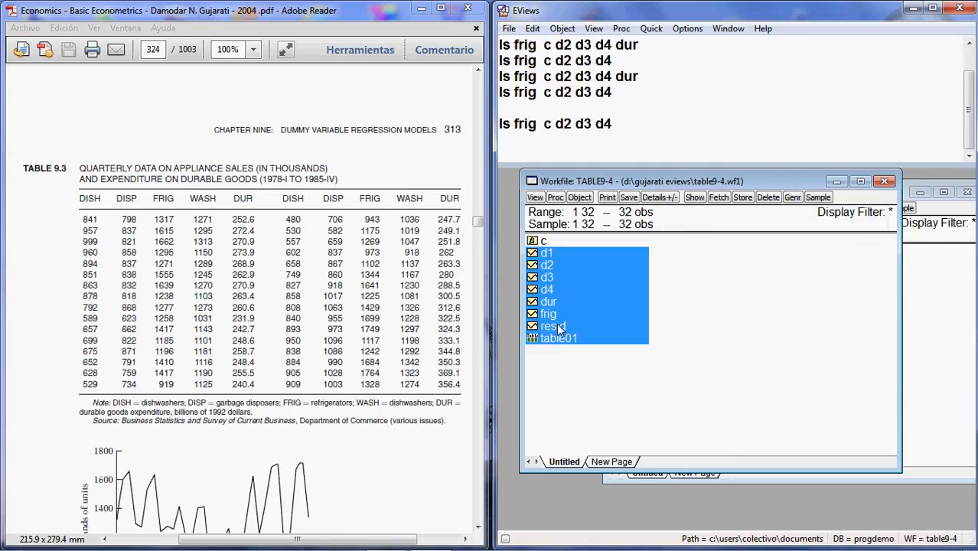
pyautogui.keyDown('ctrl'); pyautogui.click(554, 327); pyautogui.keyUp('ctrl')
pyautogui.rightClick(563, 303)
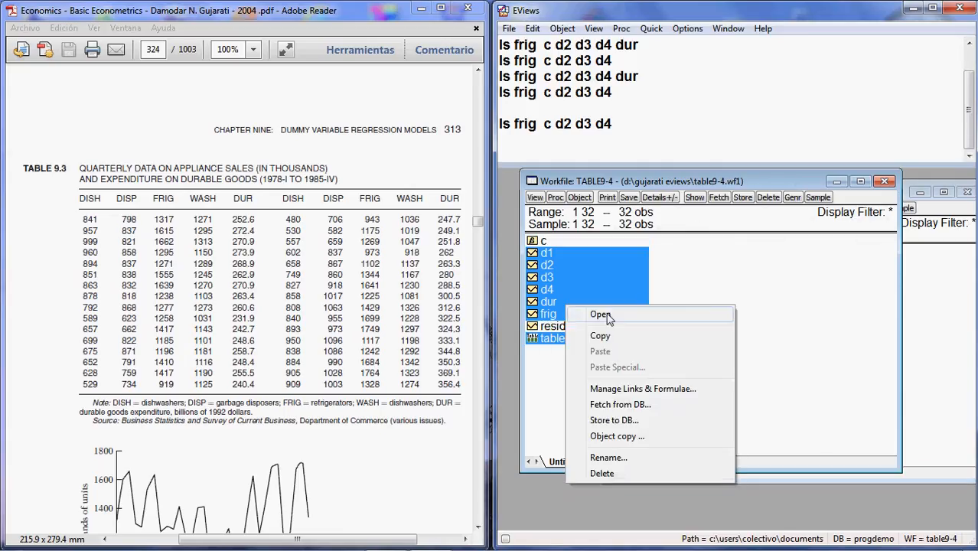
pyautogui.click(610, 340)
pyautogui.rightClick(906, 349)
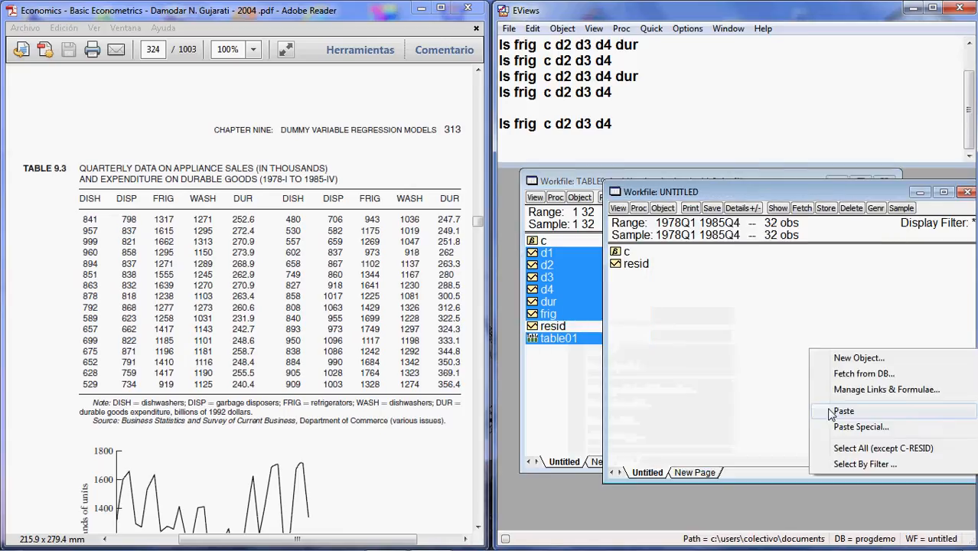
pyautogui.click(841, 411)
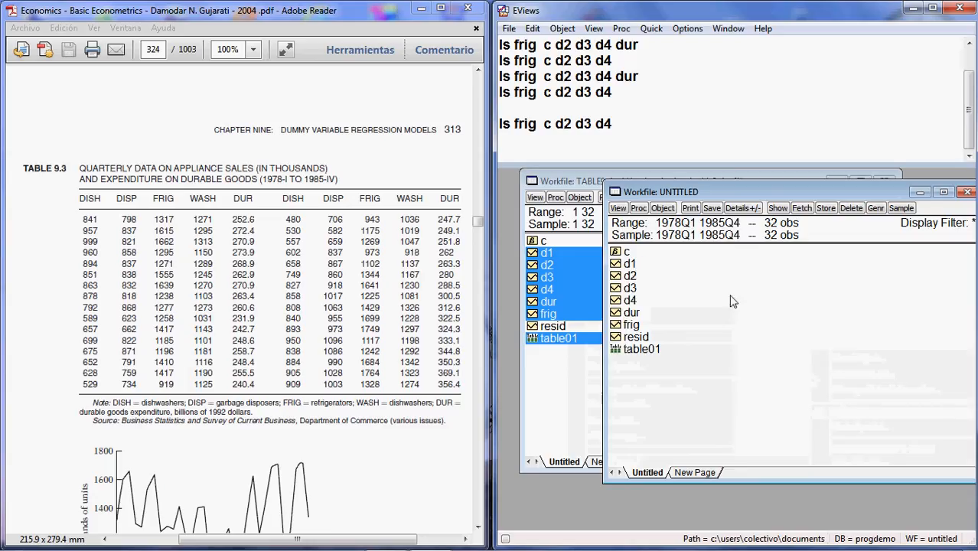
# Close the table9-4 workfile without saving it and move the new workfile's window fully into view
pyautogui.click(572, 183)
pyautogui.click(884, 182)
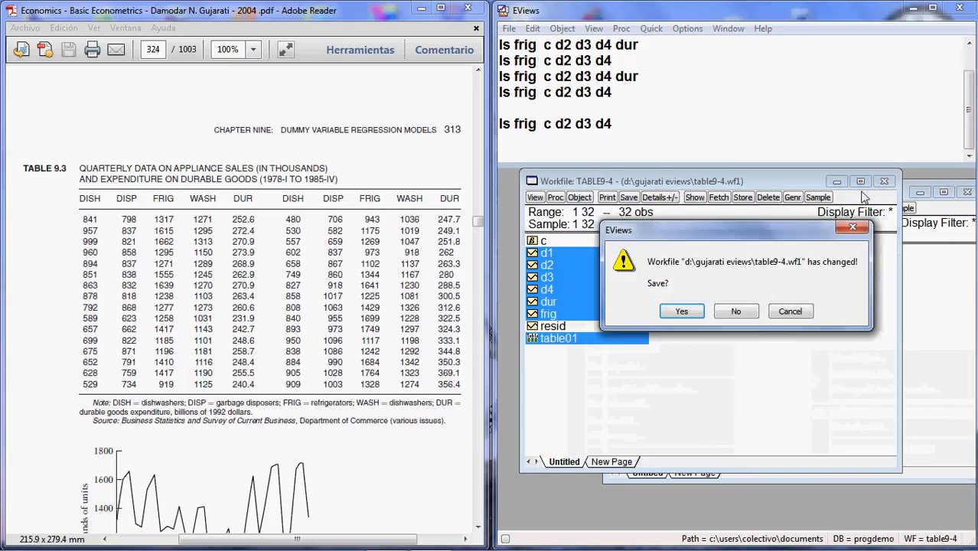
pyautogui.click(736, 310)
pyautogui.moveTo(723, 197); pyautogui.dragTo(625, 194)
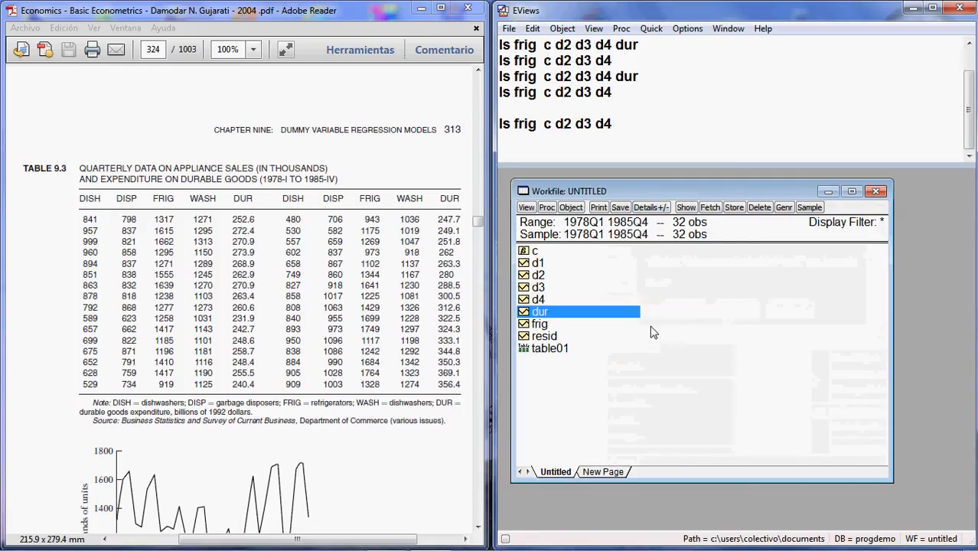
pyautogui.click(652, 331)
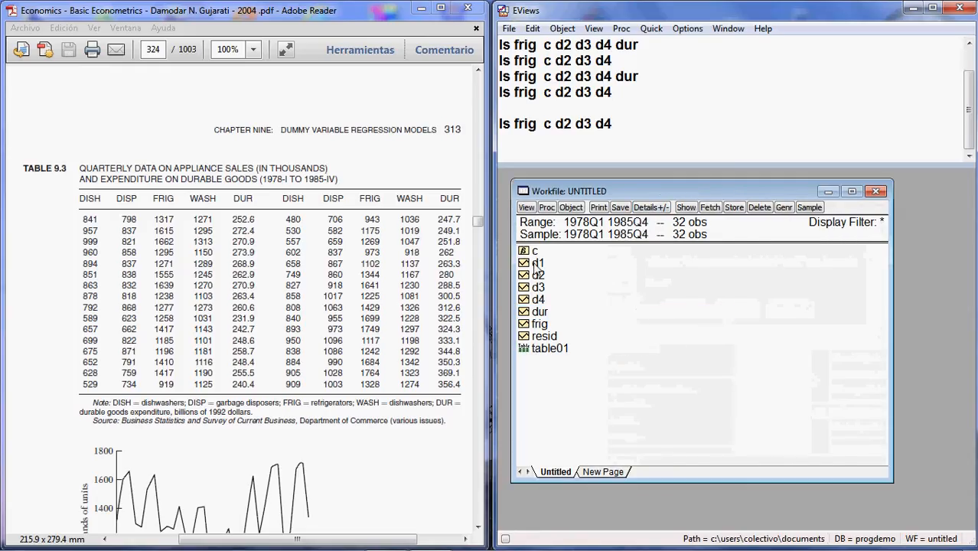
# View the quarterly workfile's frig series as a line graph for comparison with Figure 9.4 in the textbook, and close it
pyautogui.click(463, 272)
pyautogui.scroll(-1, 432, 280)
pyautogui.scroll(-6, 430, 284)
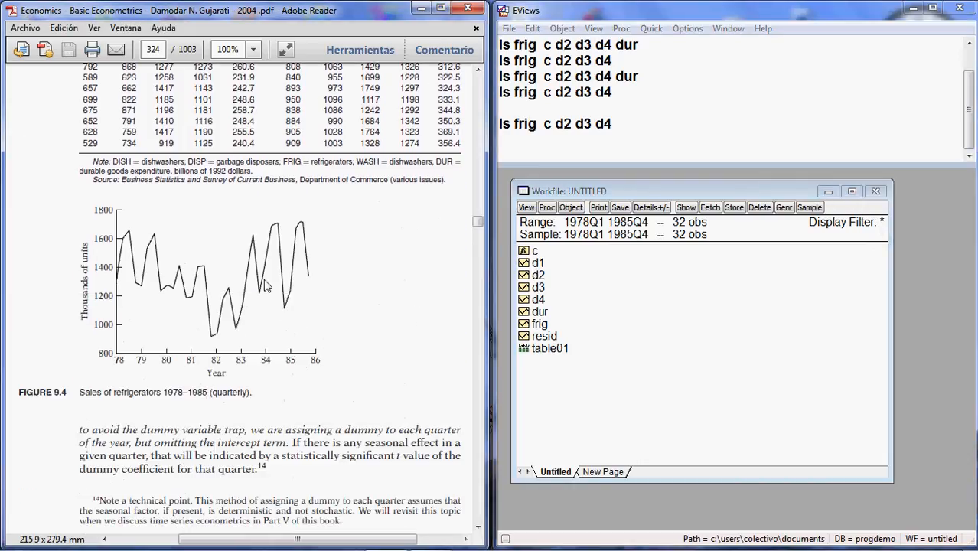
pyautogui.doubleClick(540, 324)
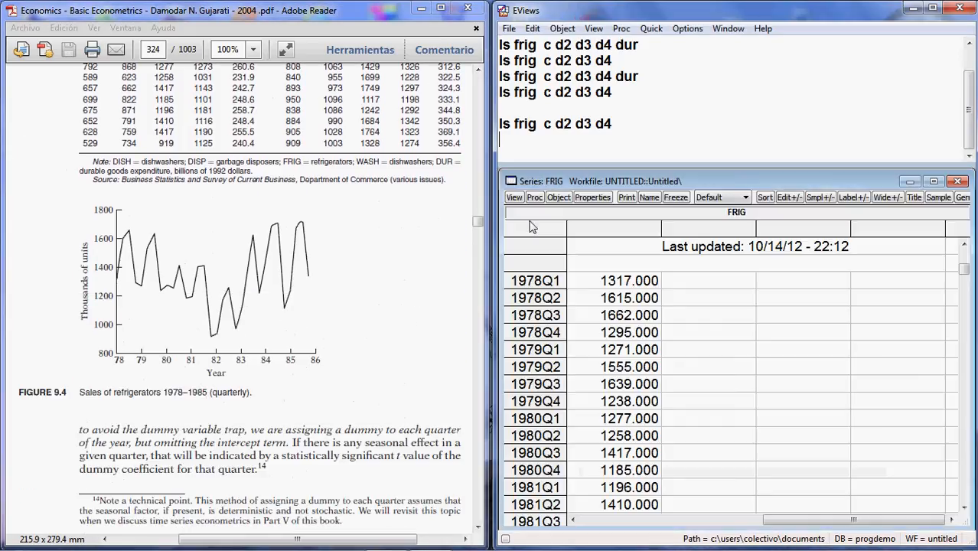
pyautogui.click(514, 197)
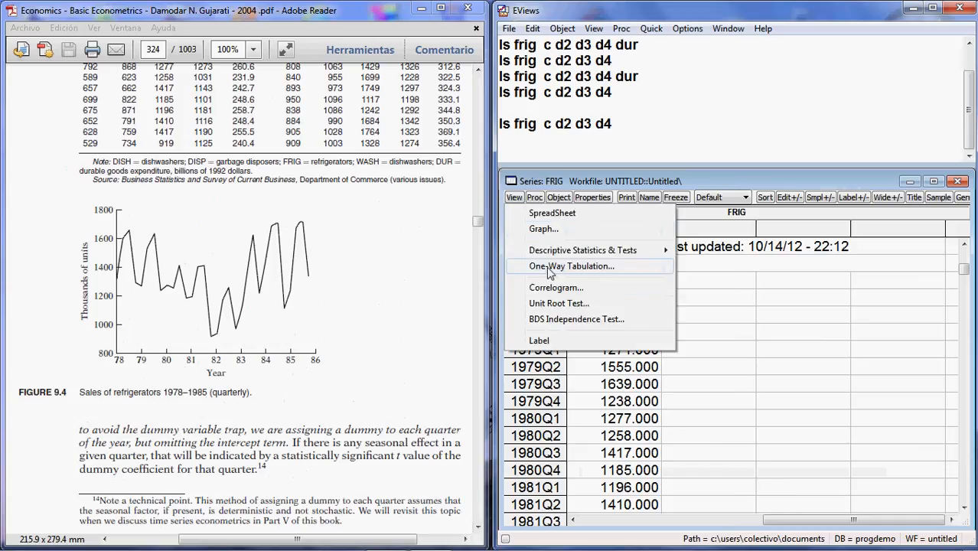
pyautogui.click(584, 231)
pyautogui.click(834, 499)
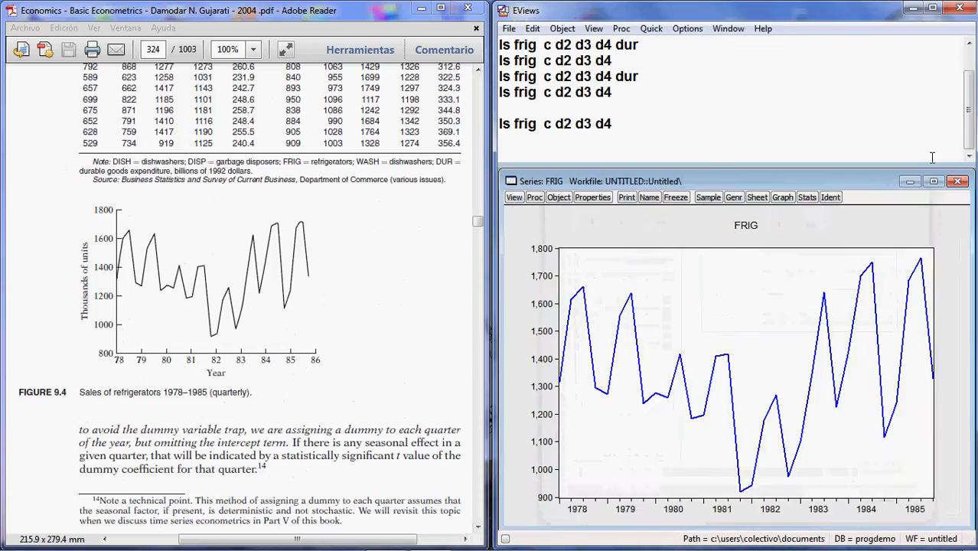
pyautogui.click(956, 182)
pyautogui.click(611, 343)
# Read Example 9.6 on seasonality in refrigerator sales, including regression (9.7.2) and Table 9.4, in the textbook PDF
pyautogui.click(352, 319)
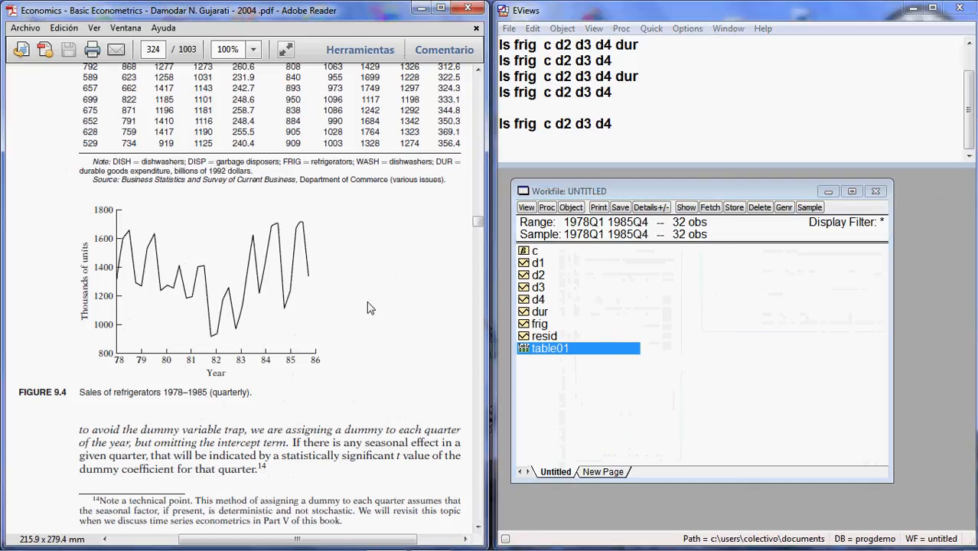
pyautogui.scroll(-8, 352, 319)
pyautogui.scroll(-9, 352, 319)
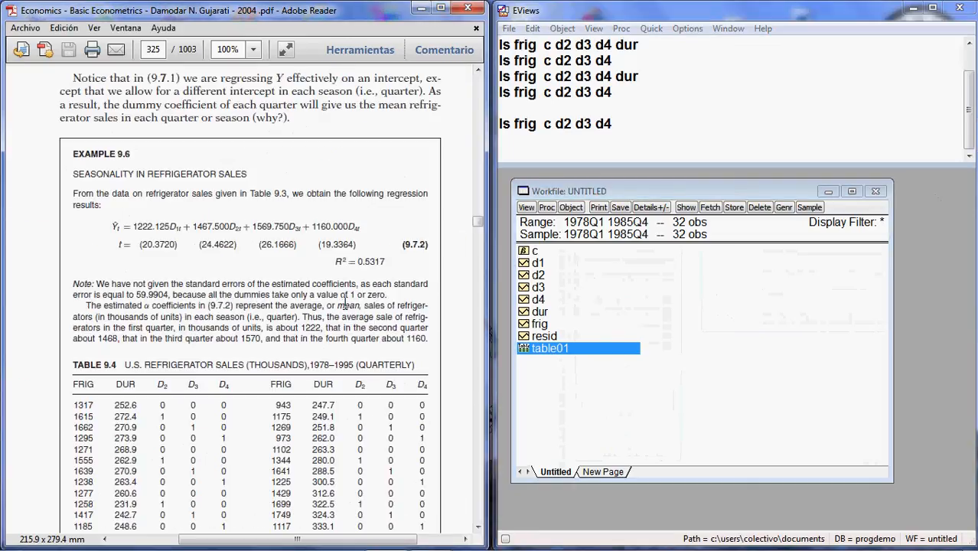
pyautogui.scroll(-1, 346, 283)
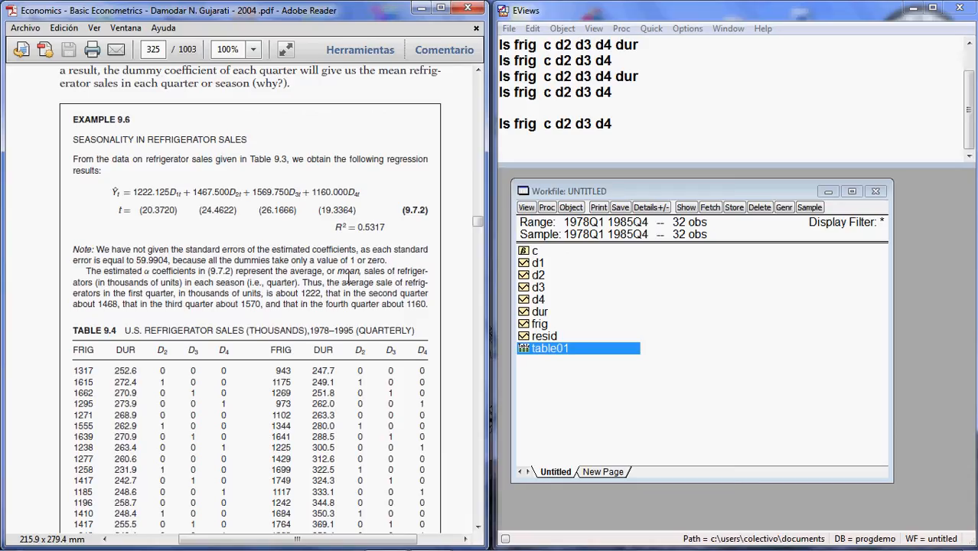
# Display the frig series as a seasonal graph with paneled lines and means
pyautogui.doubleClick(543, 326)
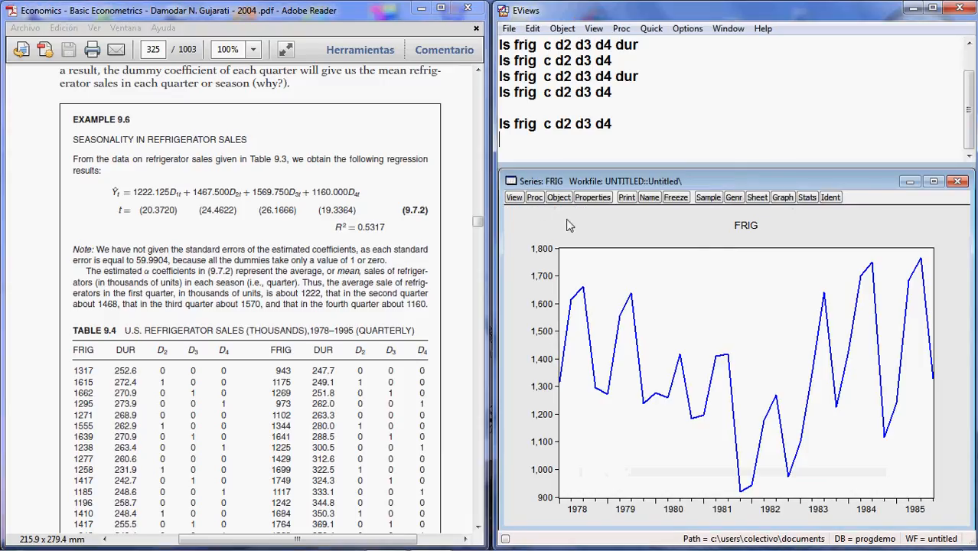
pyautogui.click(514, 197)
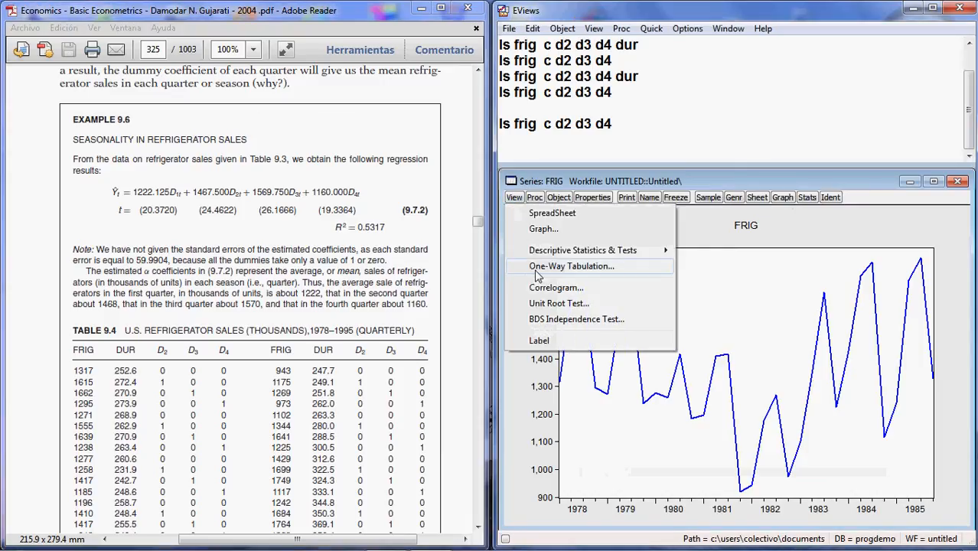
pyautogui.click(588, 246)
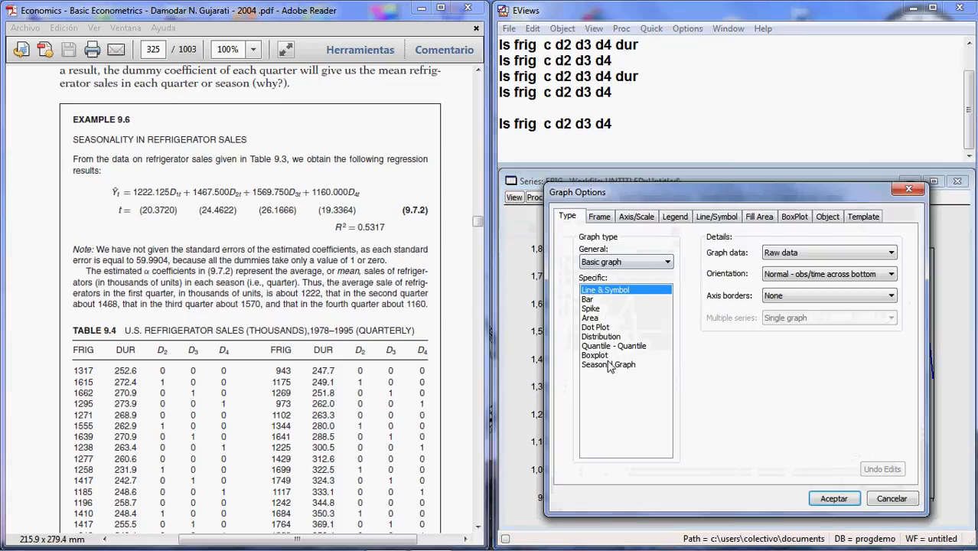
pyautogui.click(611, 365)
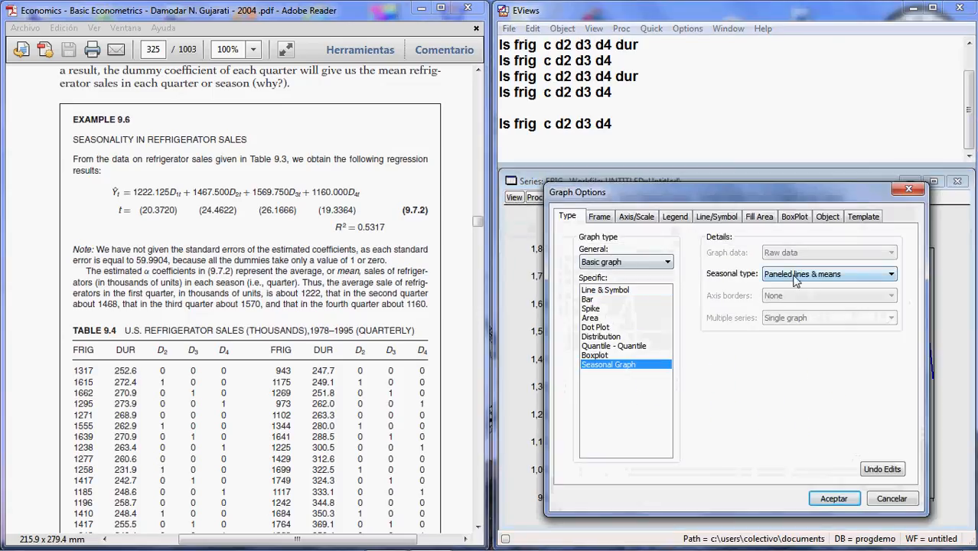
pyautogui.click(833, 499)
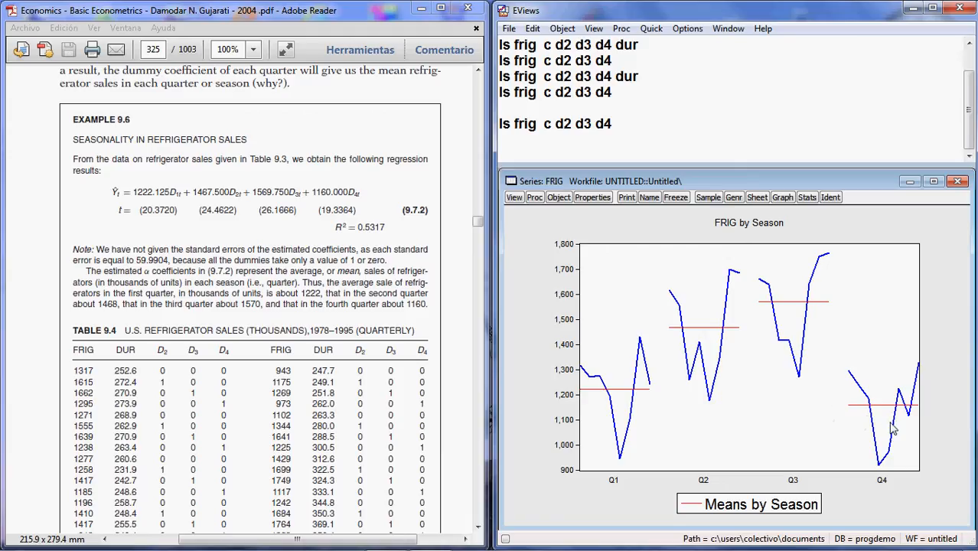
# View the frig seasonal graph as multiple overlayed lines, and close the series
pyautogui.click(514, 201)
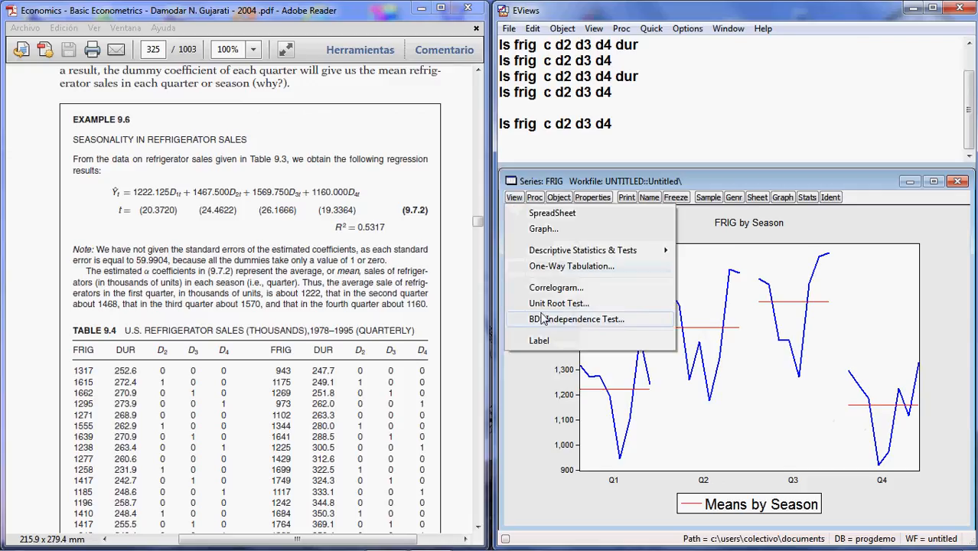
pyautogui.click(552, 232)
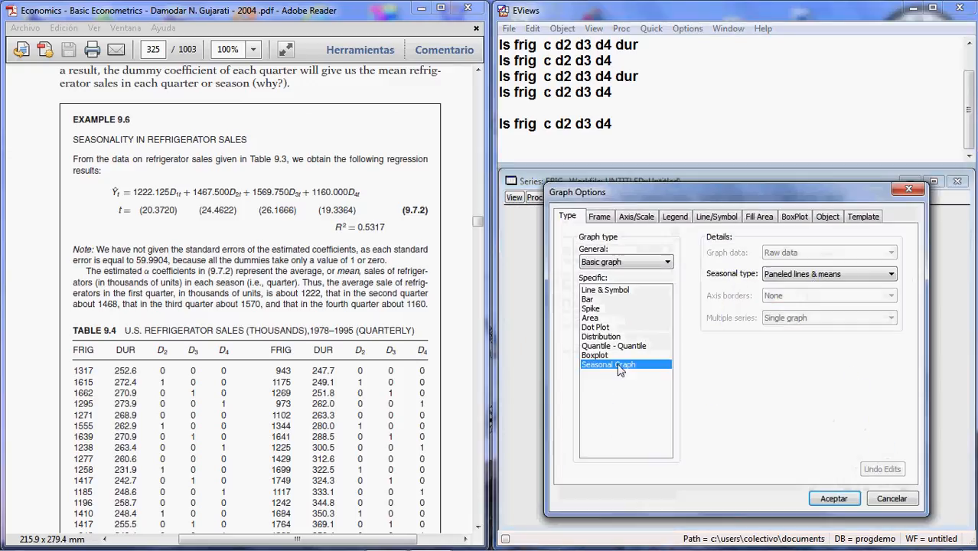
pyautogui.click(800, 275)
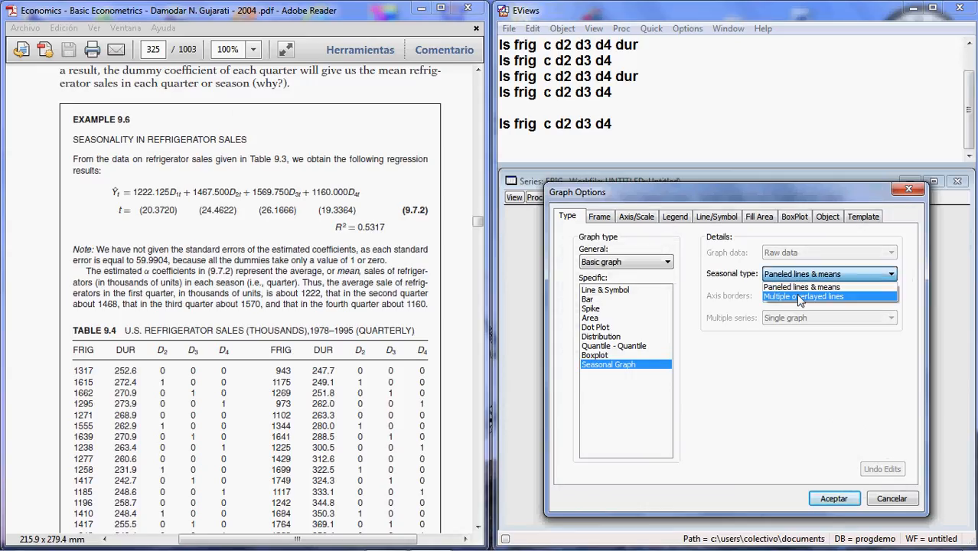
pyautogui.click(800, 295)
pyautogui.click(834, 499)
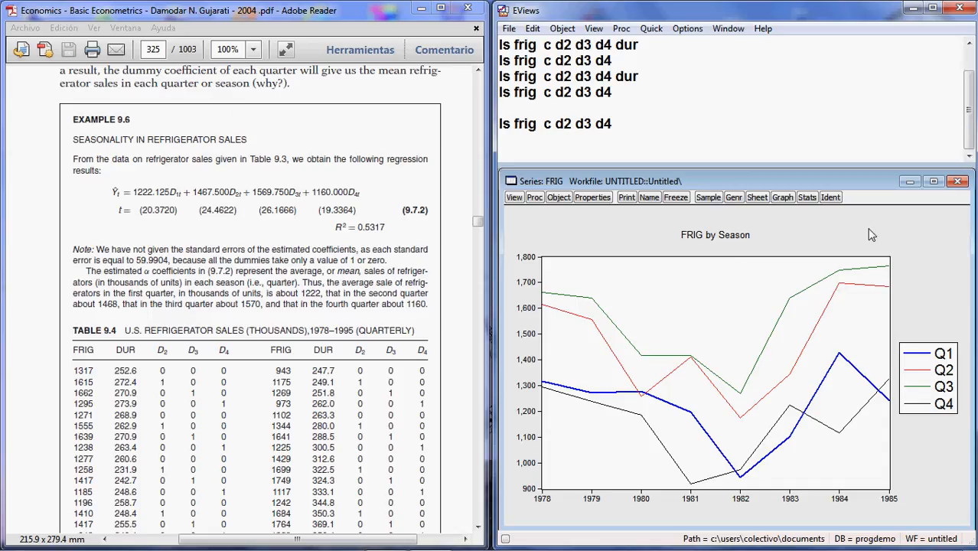
pyautogui.click(957, 181)
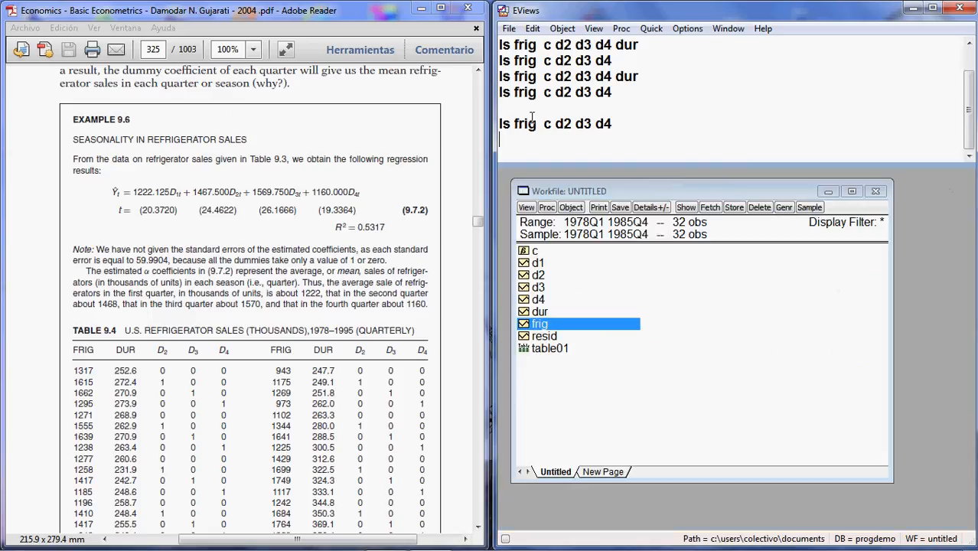
# Delete the d1 series from the quarterly workfile
pyautogui.moveTo(536, 262); pyautogui.dragTo(540, 297)
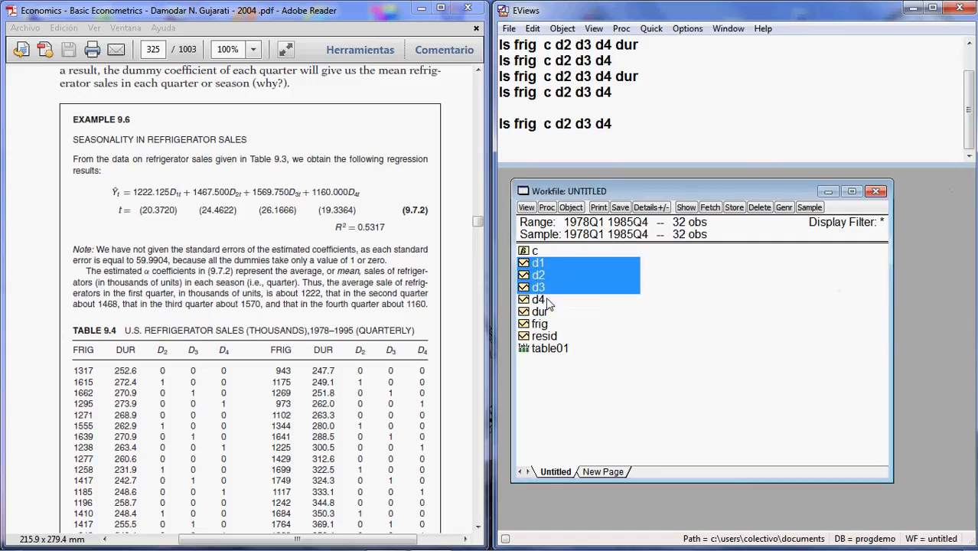
pyautogui.click(539, 263)
pyautogui.rightClick(540, 265)
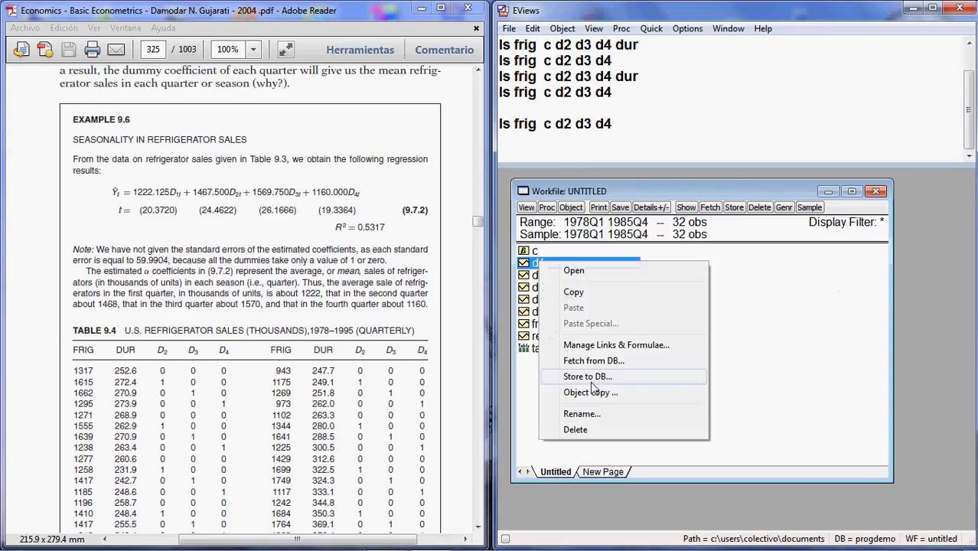
pyautogui.click(578, 429)
pyautogui.click(637, 360)
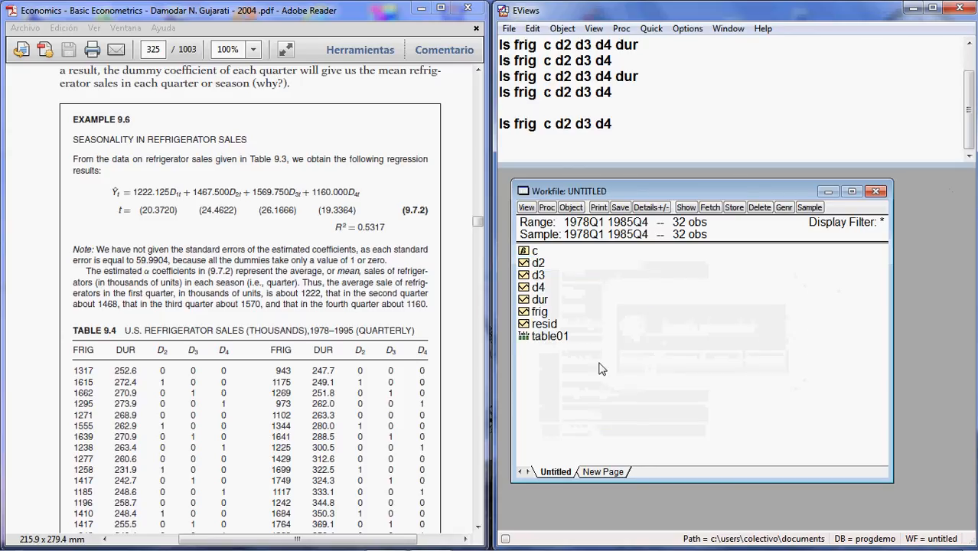
# Open d2, d3 and d4 together as a group and examine which quarters of 1978 each dummy marks
pyautogui.moveTo(547, 264); pyautogui.dragTo(548, 297)
pyautogui.rightClick(546, 286)
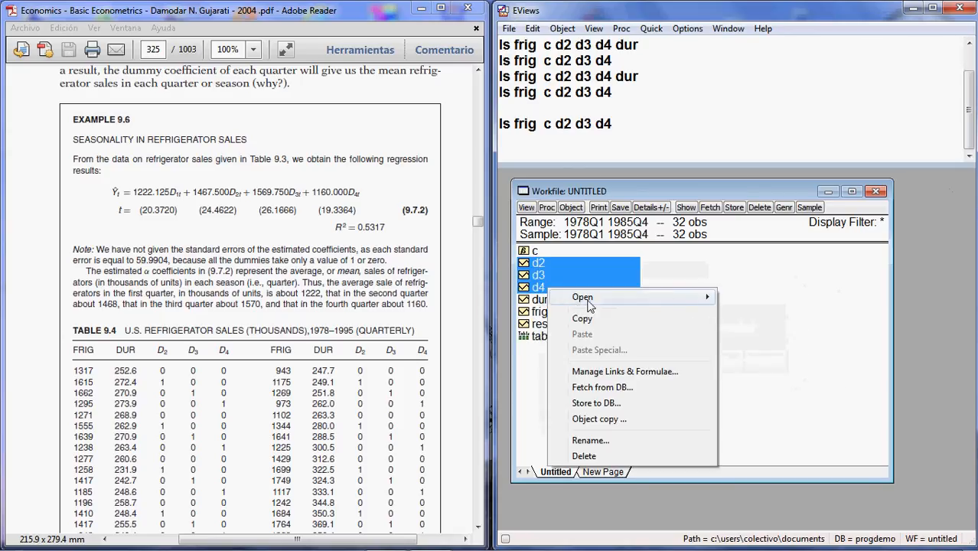
pyautogui.moveTo(582, 303)
pyautogui.click(738, 298)
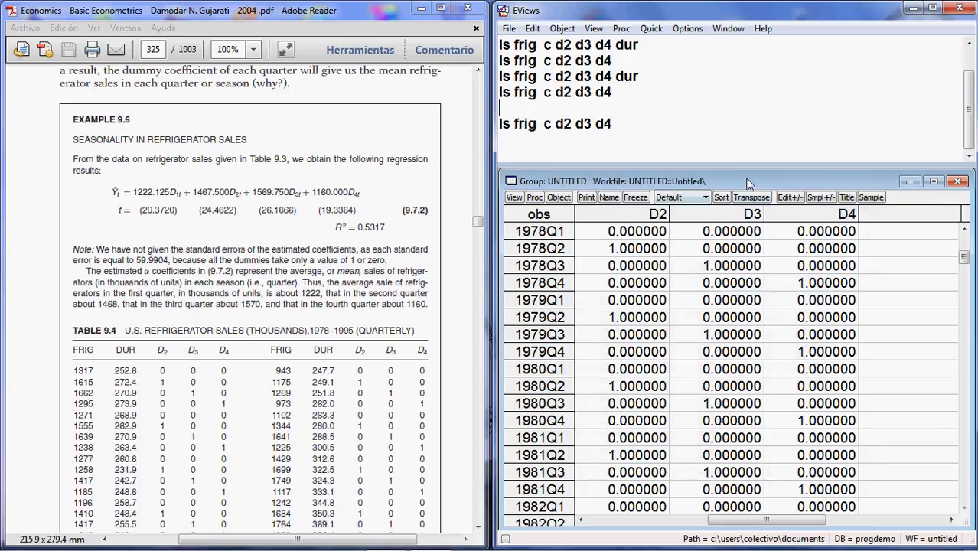
pyautogui.moveTo(748, 182)
pyautogui.mouseDown()
pyautogui.moveTo(782, 177)
pyautogui.moveTo(765, 174)
pyautogui.mouseUp()
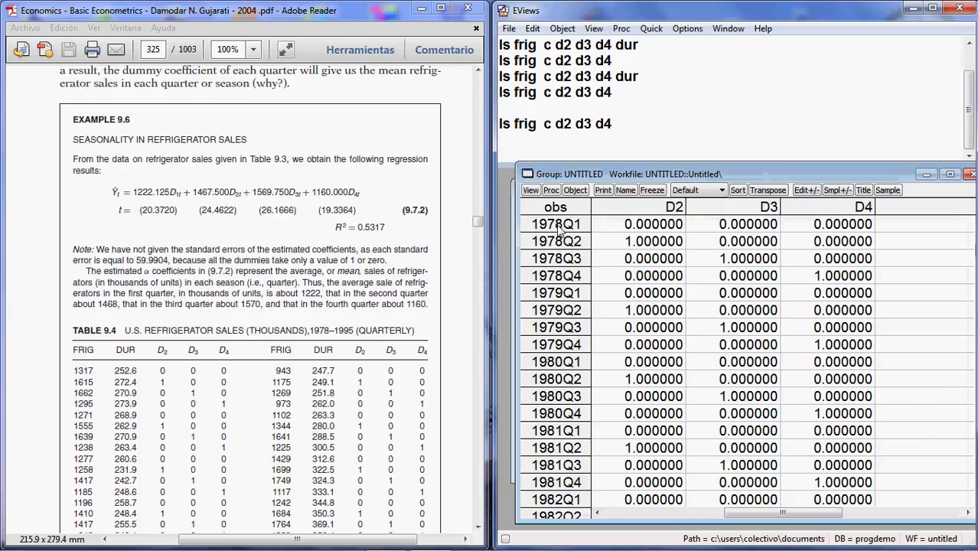
pyautogui.click(652, 244)
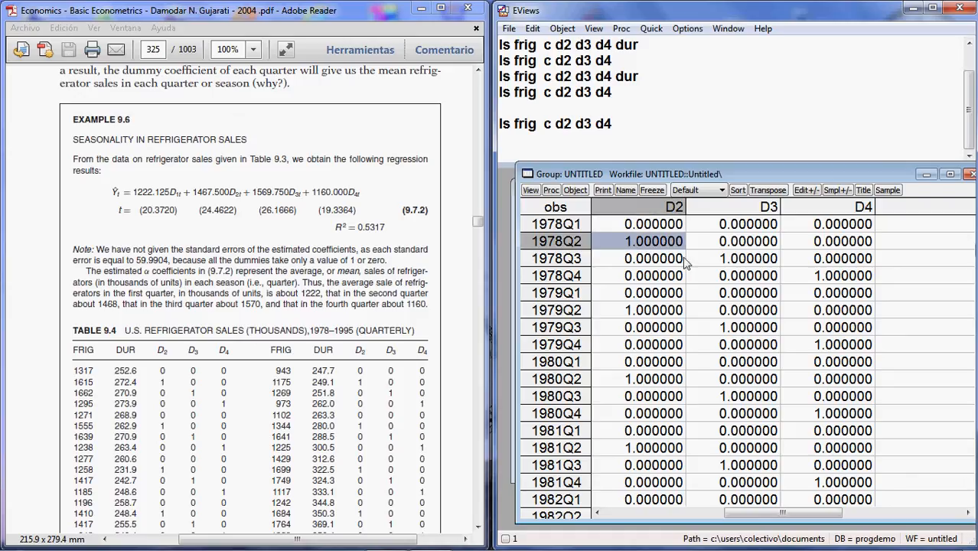
pyautogui.click(737, 264)
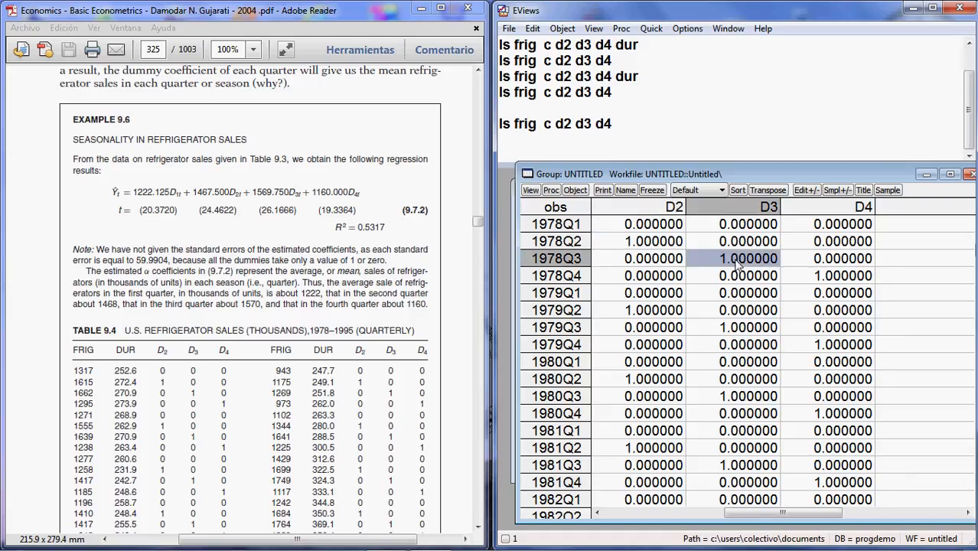
pyautogui.click(844, 280)
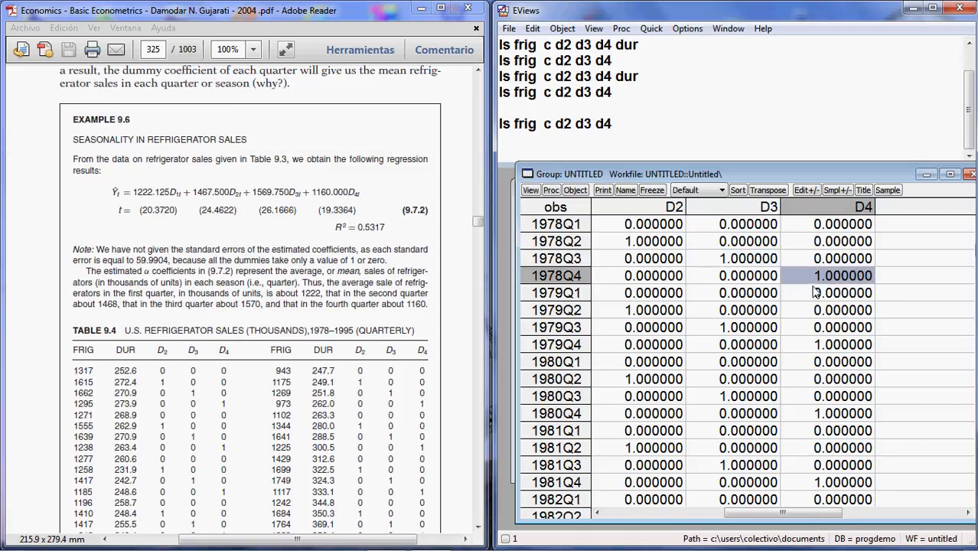
pyautogui.click(836, 244)
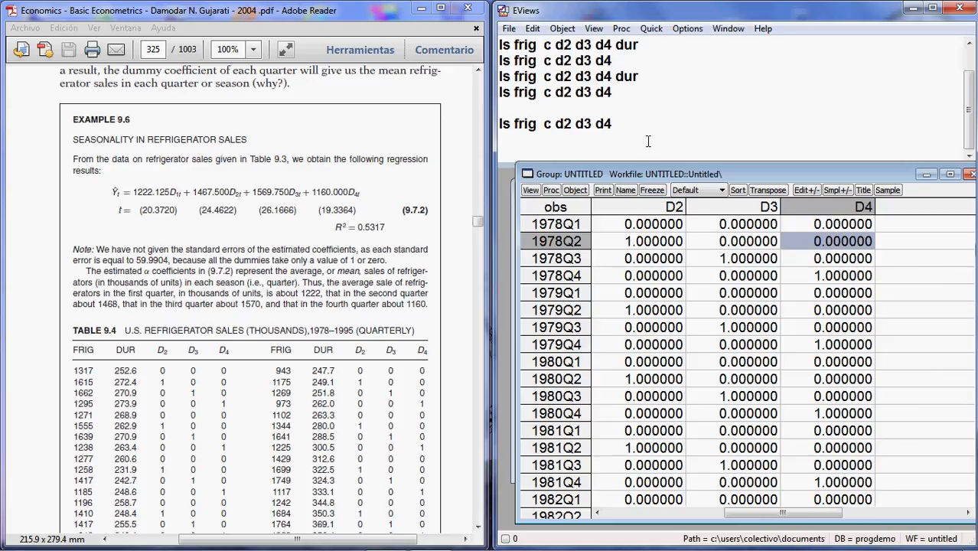
# Generate the first-quarter dummy with genr d1=1-(d2+d3+d4), and discard the untitled group of d2, d3 and d4
pyautogui.scroll(3, 647, 141)
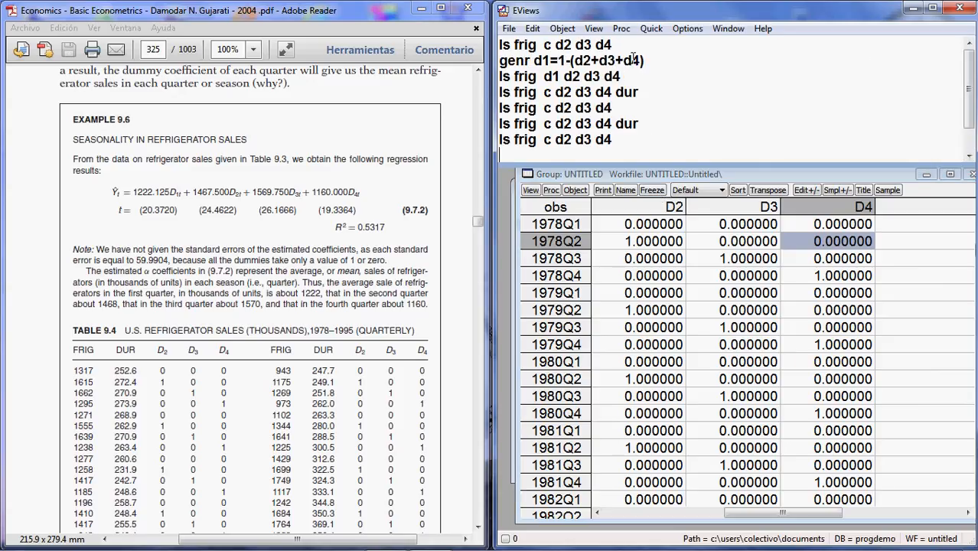
pyautogui.click(653, 62)
pyautogui.moveTo(572, 65); pyautogui.dragTo(642, 62)
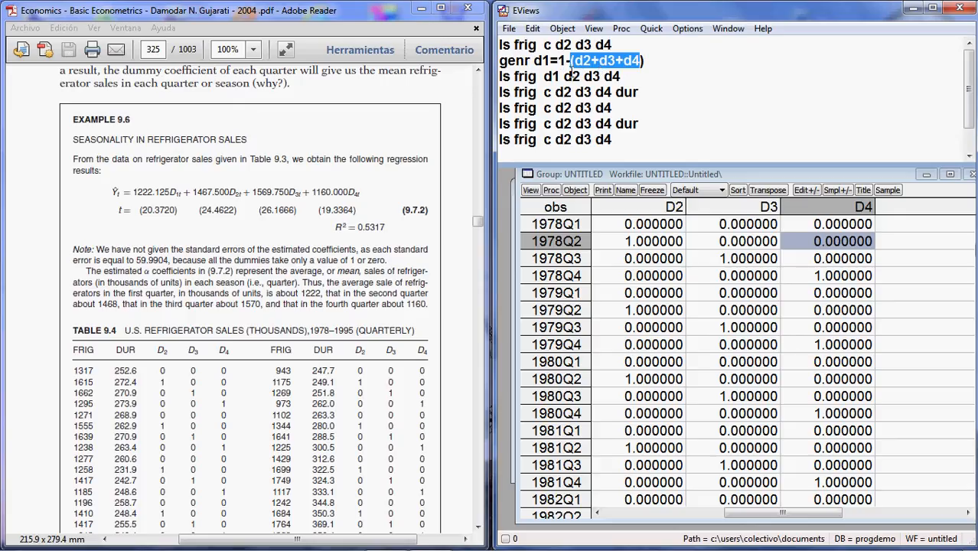
pyautogui.click(647, 65)
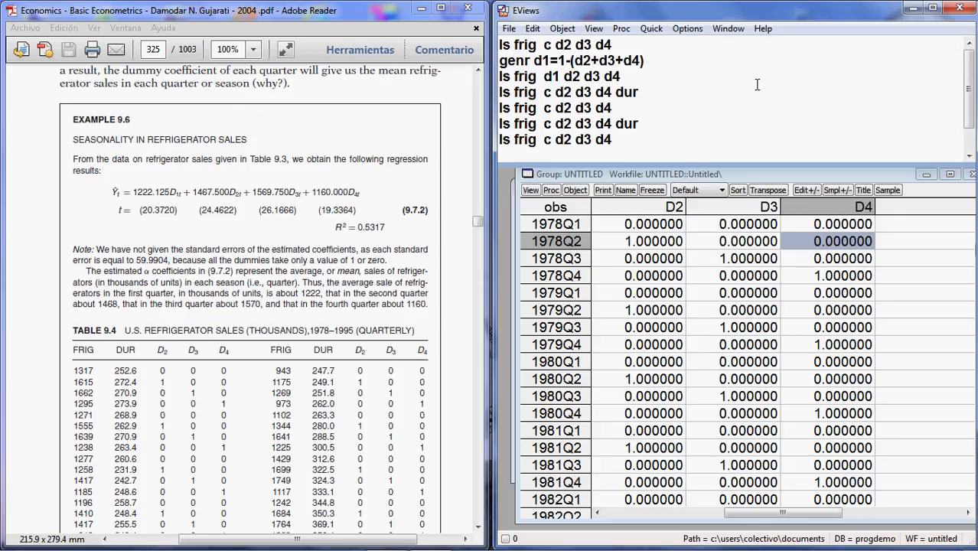
pyautogui.press('Return')
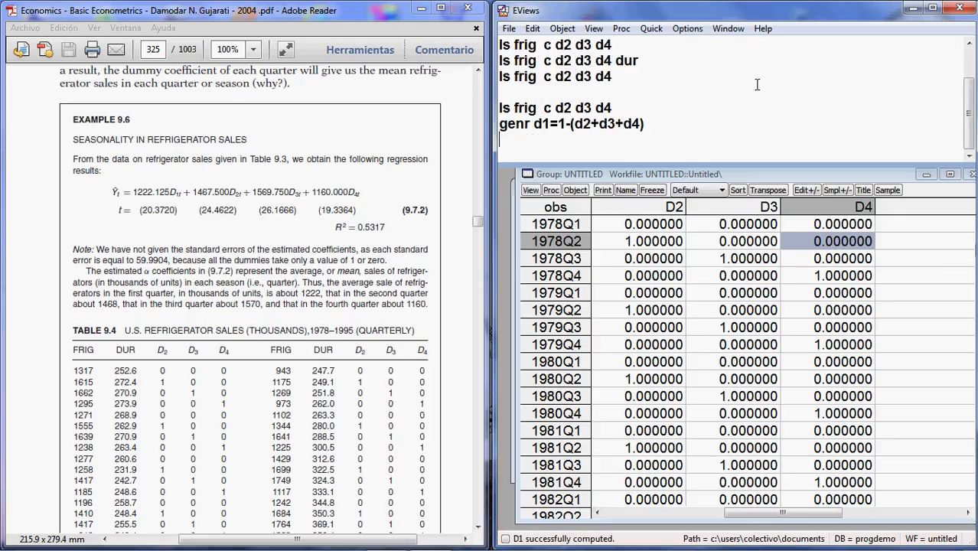
pyautogui.click(971, 173)
pyautogui.click(702, 308)
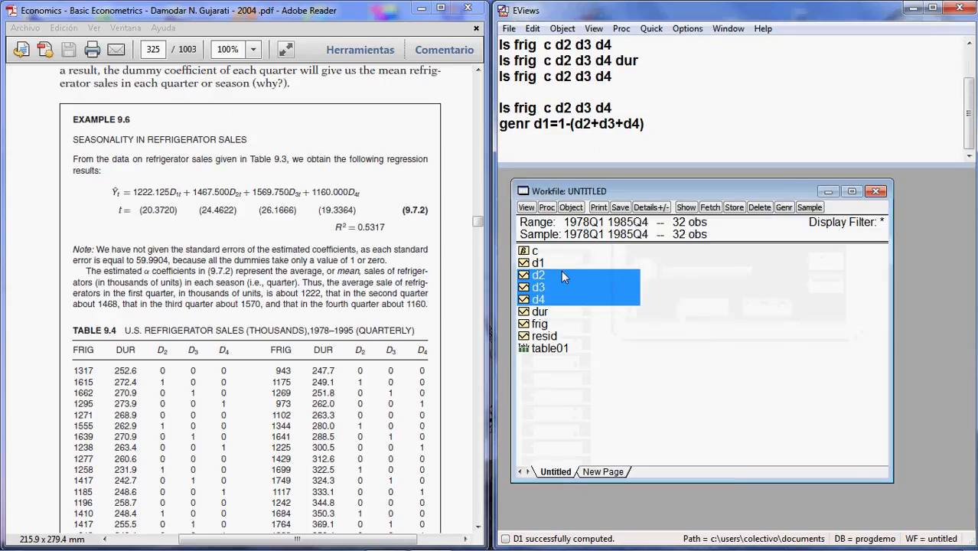
# Open d1 through d4 as a group, check the quarterly dummy pattern over 1978 and 1979, and discard the group
pyautogui.moveTo(560, 263); pyautogui.dragTo(552, 302)
pyautogui.rightClick(552, 302)
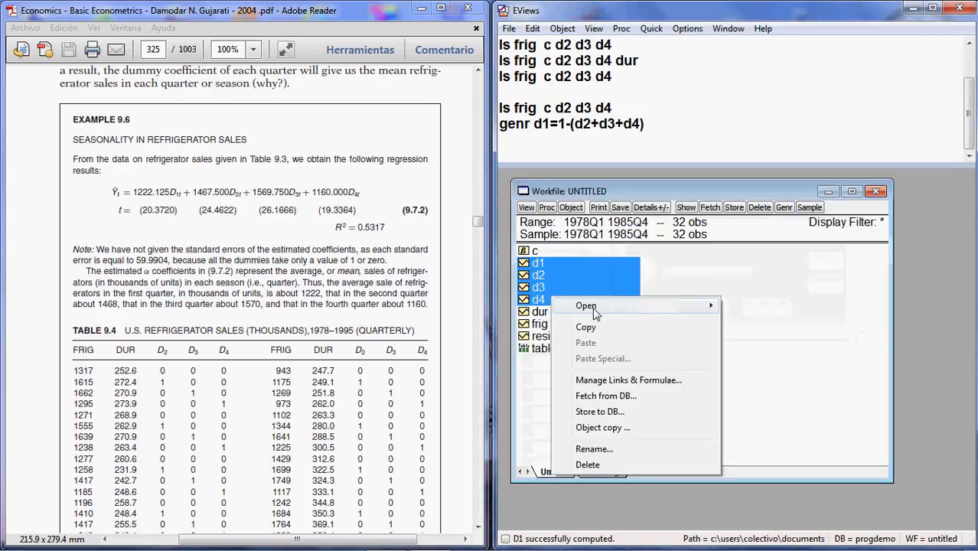
pyautogui.moveTo(624, 307)
pyautogui.click(754, 306)
pyautogui.click(634, 237)
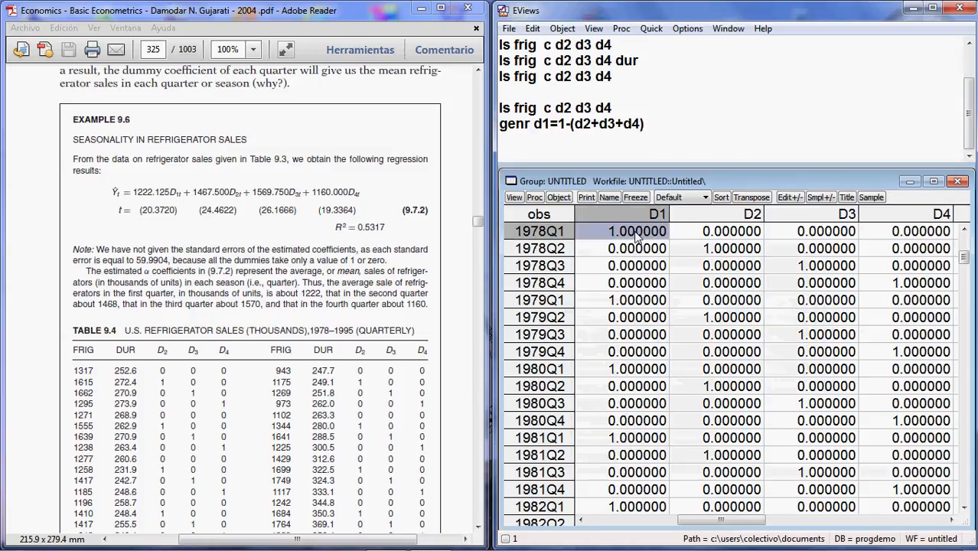
pyautogui.click(726, 249)
pyautogui.click(801, 267)
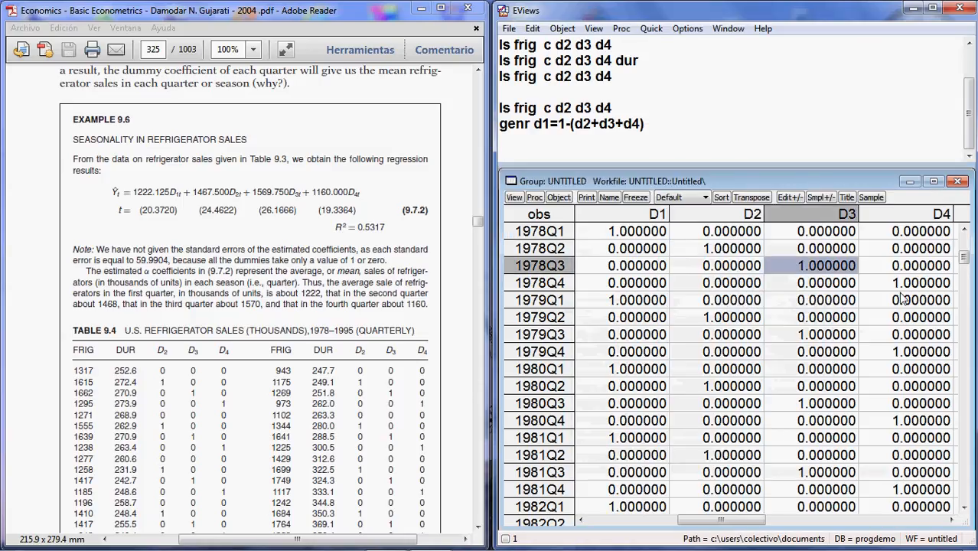
pyautogui.click(902, 284)
pyautogui.click(649, 301)
pyautogui.click(697, 316)
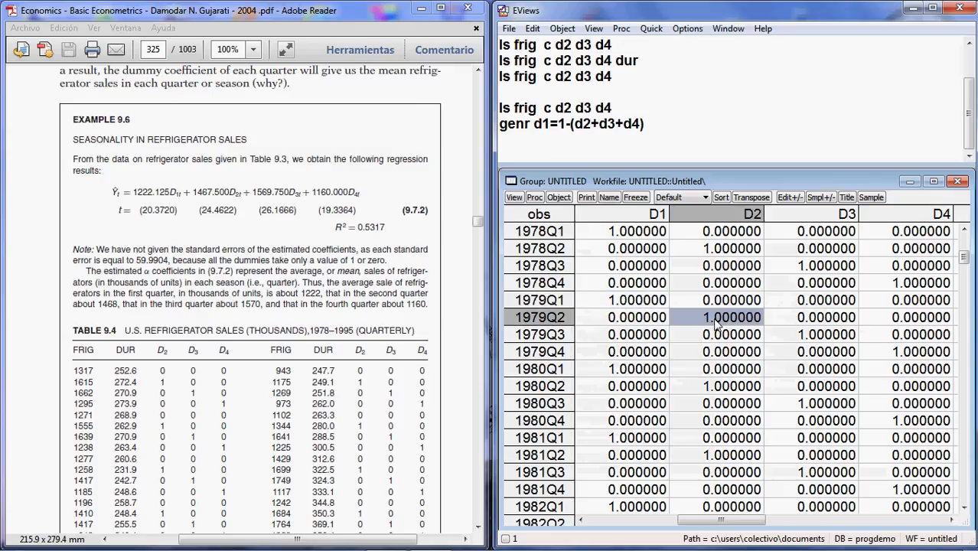
pyautogui.click(814, 337)
pyautogui.click(916, 354)
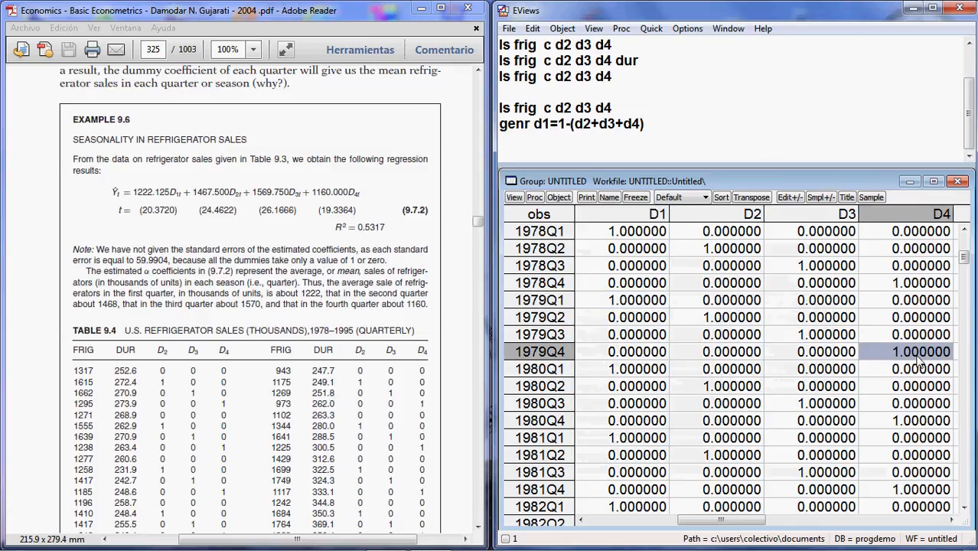
pyautogui.click(957, 182)
pyautogui.click(764, 308)
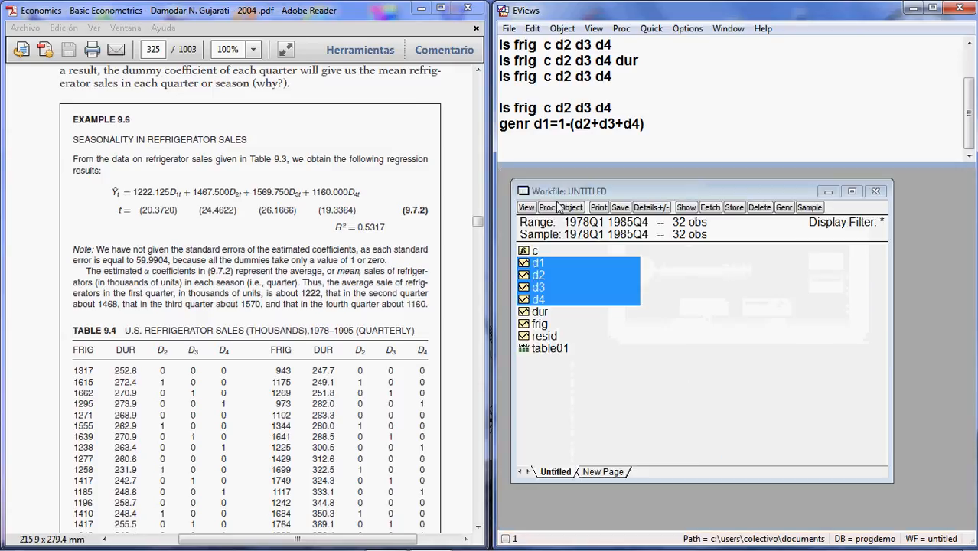
# Open d1 through d4 as a group and plot all four dummies in a single line graph of raw data
pyautogui.rightClick(567, 286)
pyautogui.moveTo(650, 293)
pyautogui.click(788, 292)
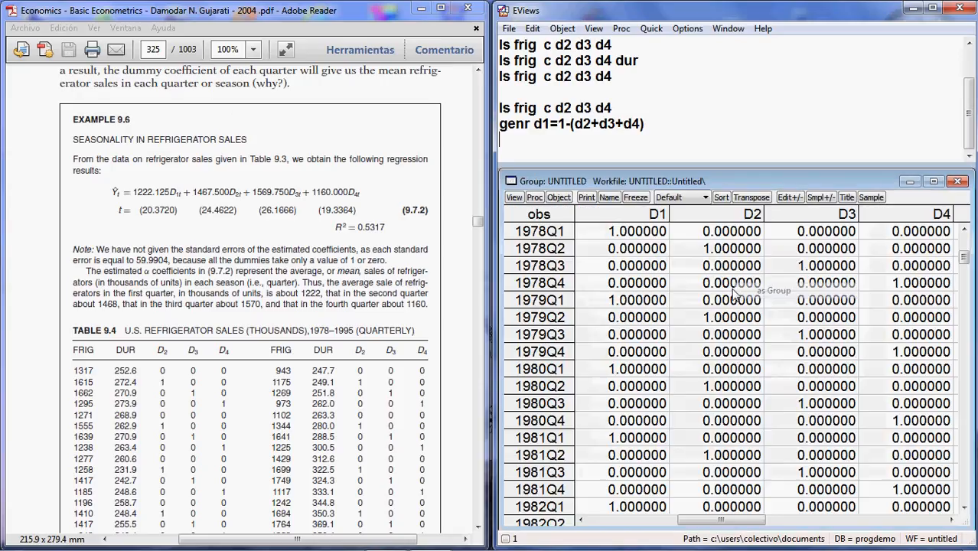
pyautogui.click(514, 197)
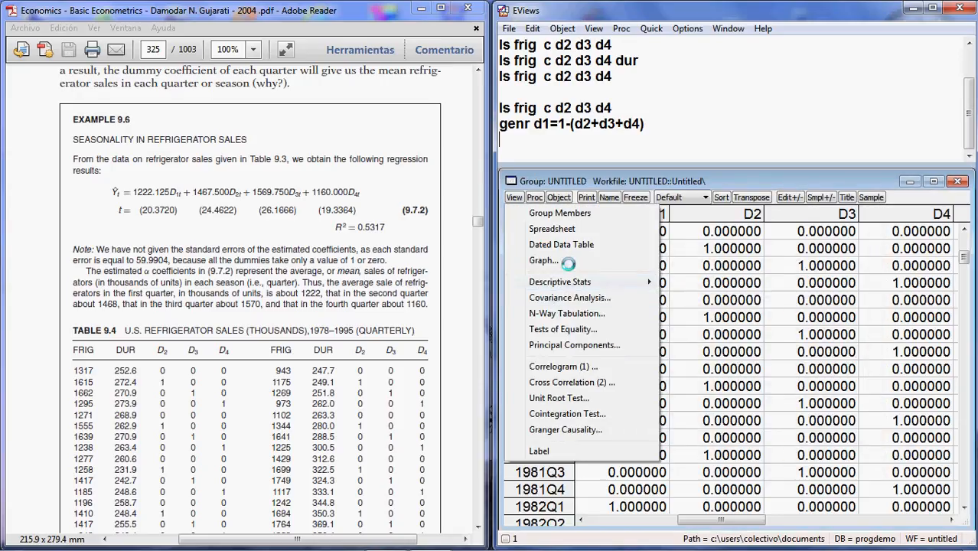
pyautogui.click(535, 264)
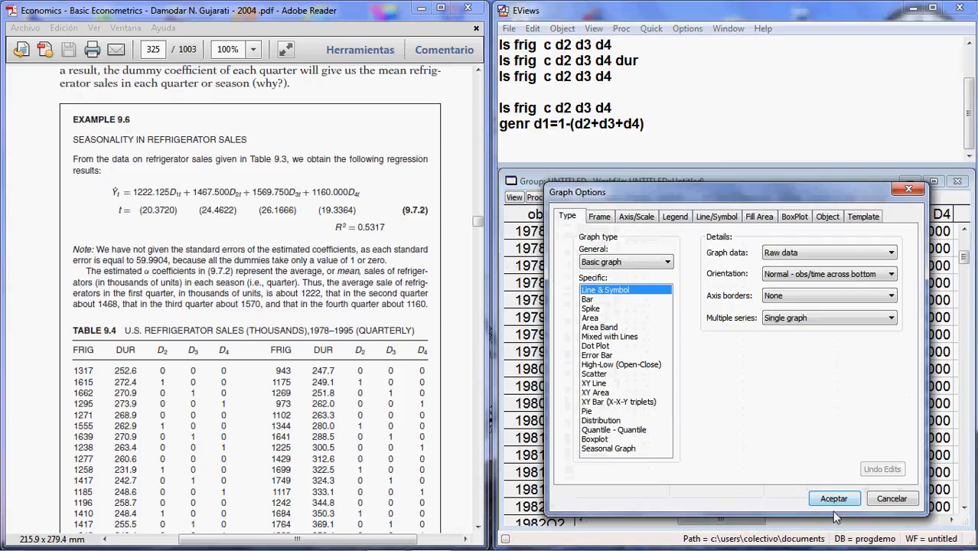
pyautogui.click(832, 499)
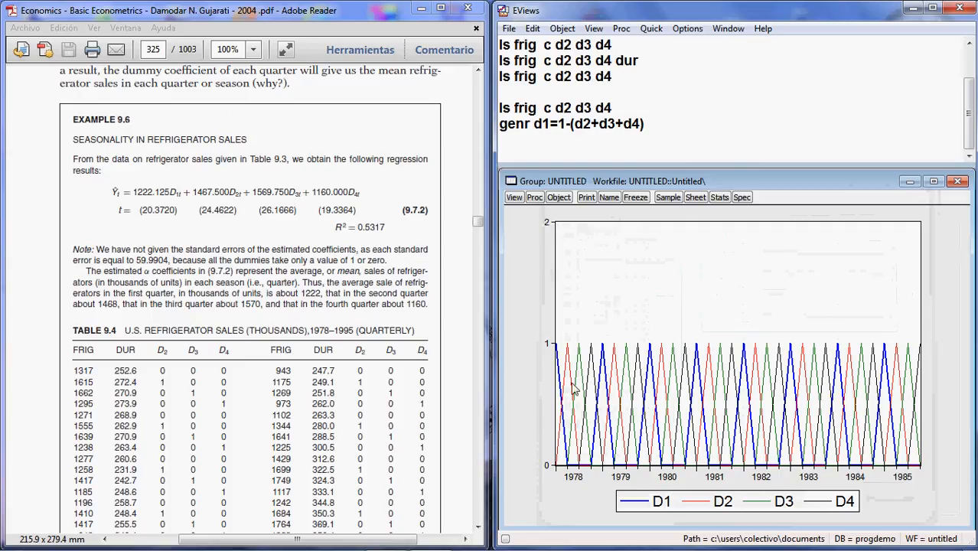
# Discard the untitled group holding the line graph of the four dummies and select the frig series in the workfile
pyautogui.click(958, 184)
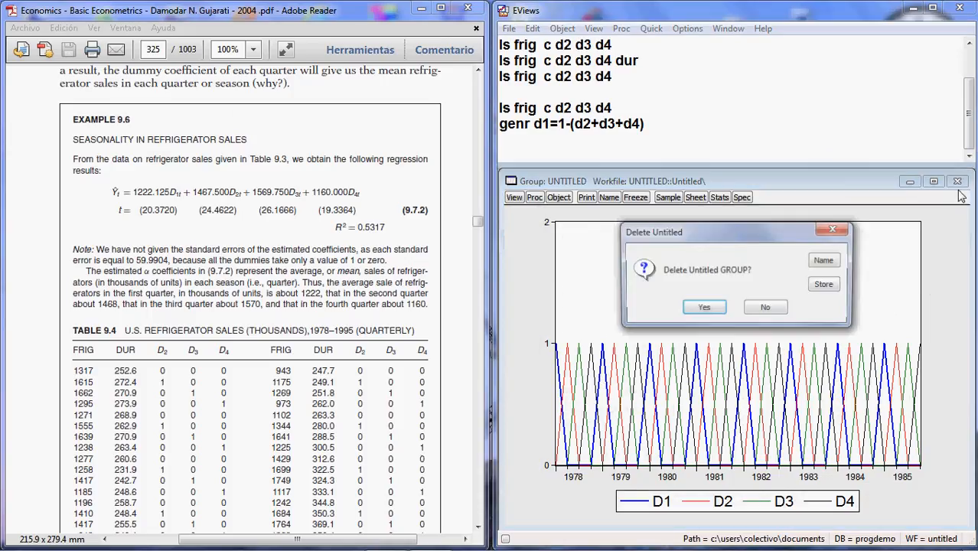
pyautogui.click(719, 310)
pyautogui.click(589, 323)
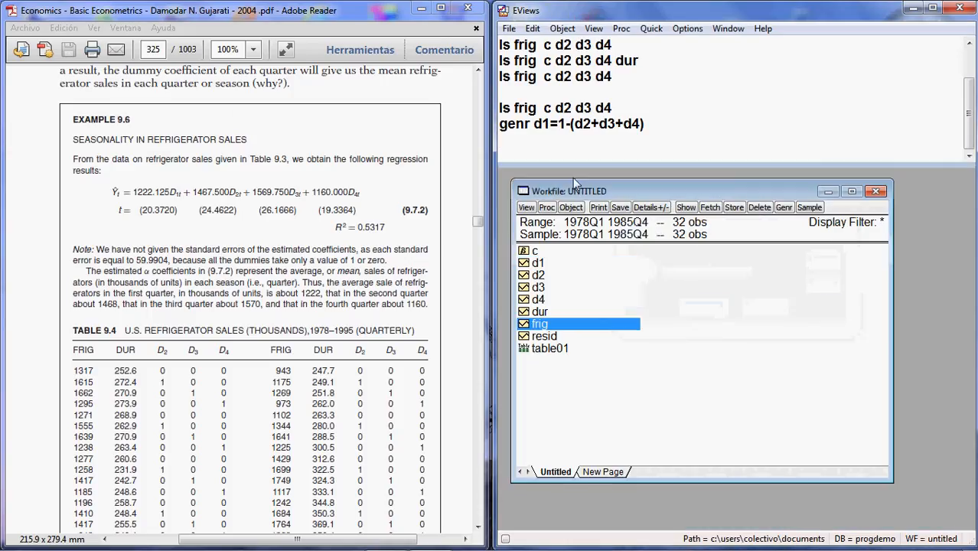
# Estimate frig on all four quarterly dummies without an intercept by running ls frig d1 d2 d3 d4
pyautogui.click(539, 141)
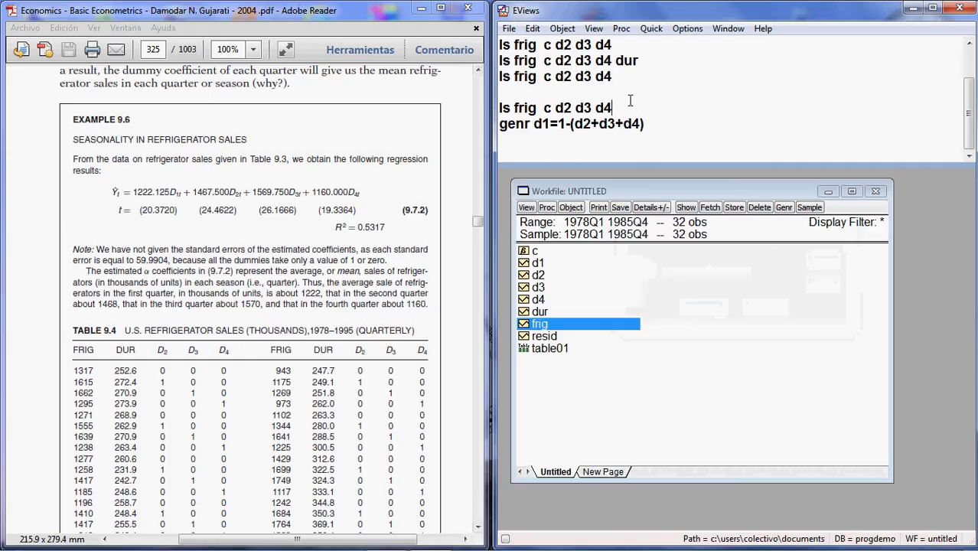
pyautogui.scroll(2, 627, 99)
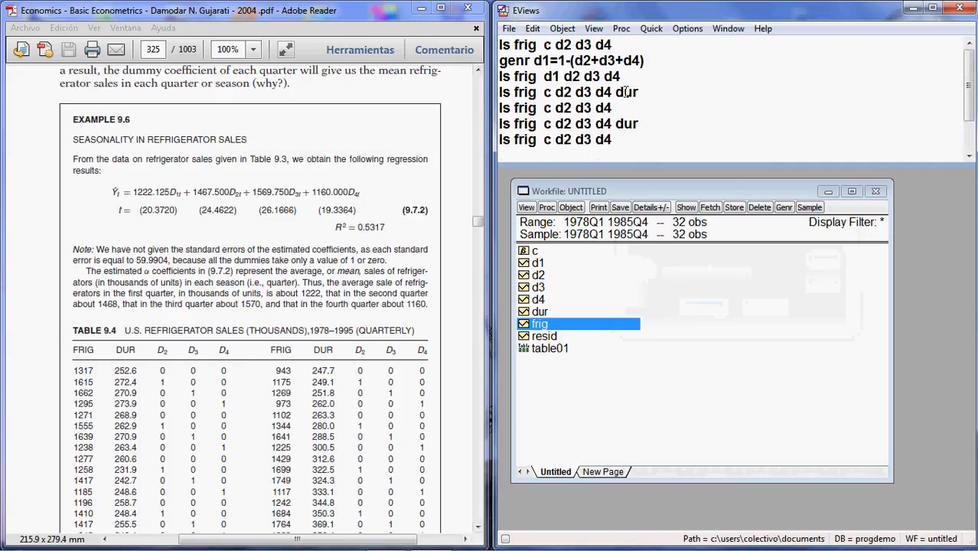
pyautogui.click(720, 75)
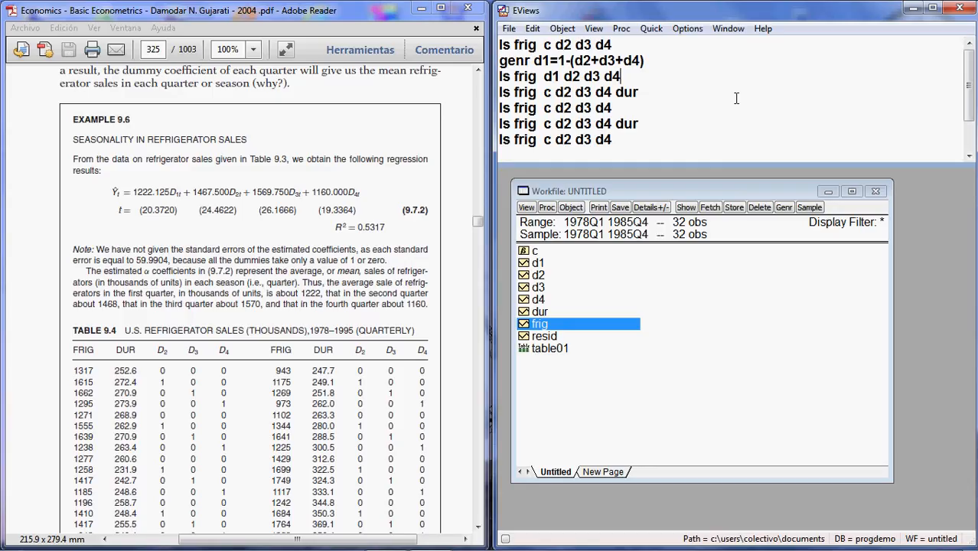
pyautogui.press('Return')
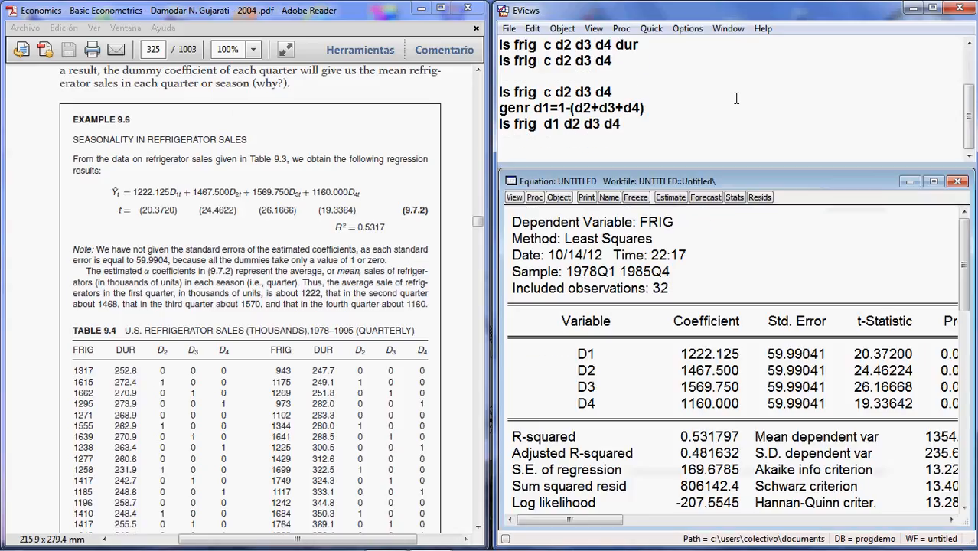
# Compare the estimated D1–D4 coefficients, t-statistics and R-squared with equation (9.7.2) in the textbook's Example 9.6
pyautogui.click(696, 355)
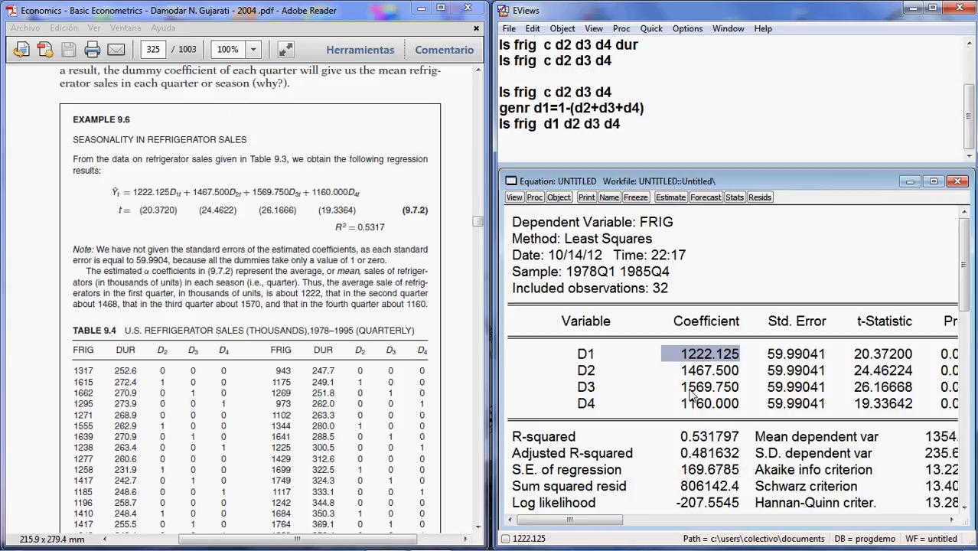
pyautogui.moveTo(131, 191); pyautogui.dragTo(387, 189)
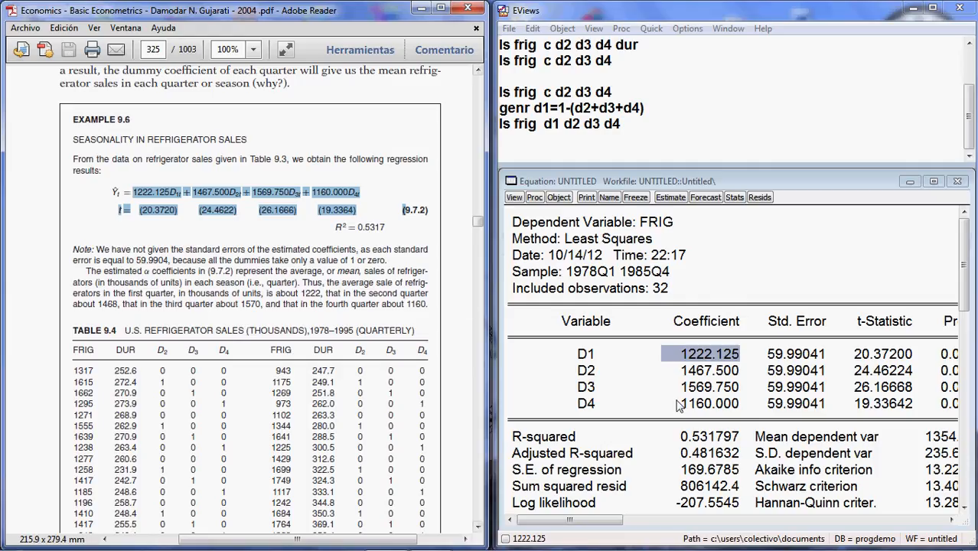
pyautogui.click(690, 374)
pyautogui.click(694, 390)
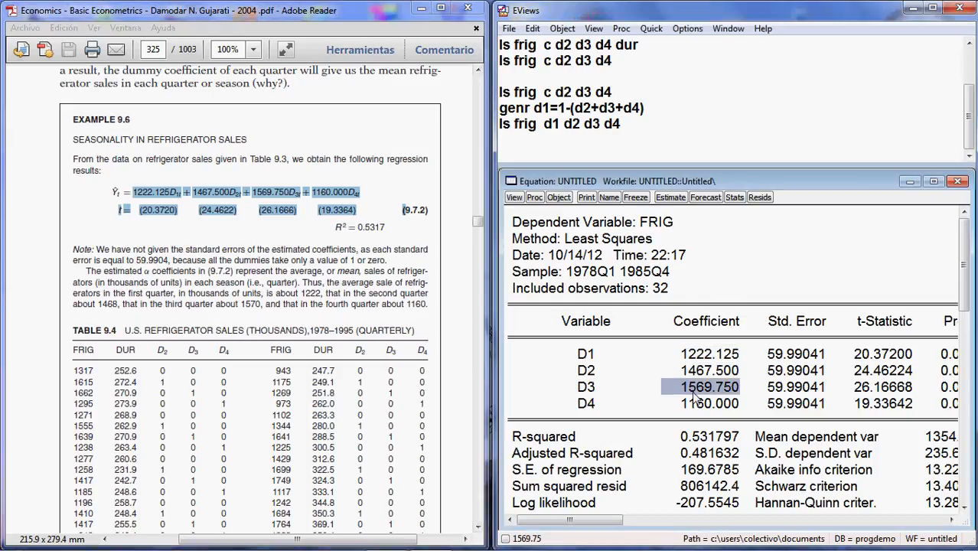
pyautogui.click(698, 407)
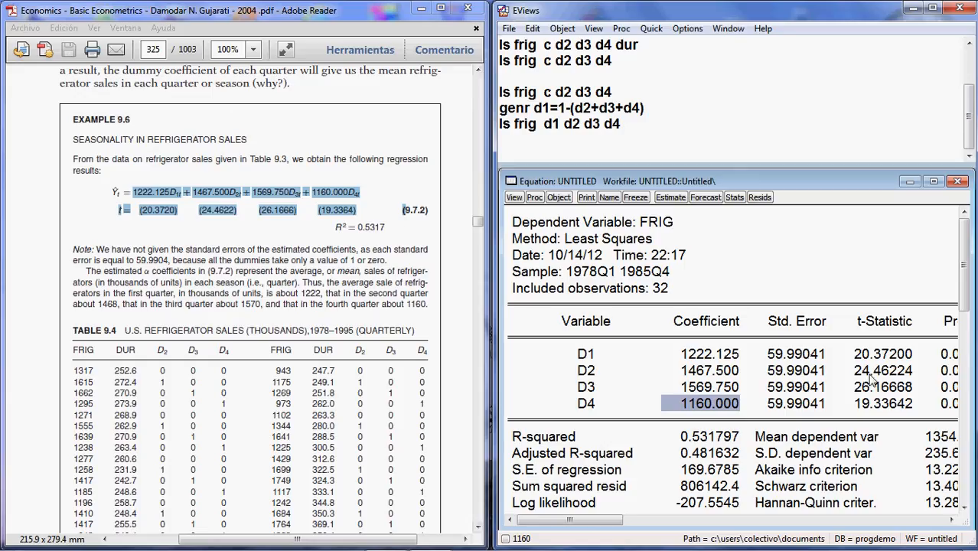
pyautogui.click(873, 409)
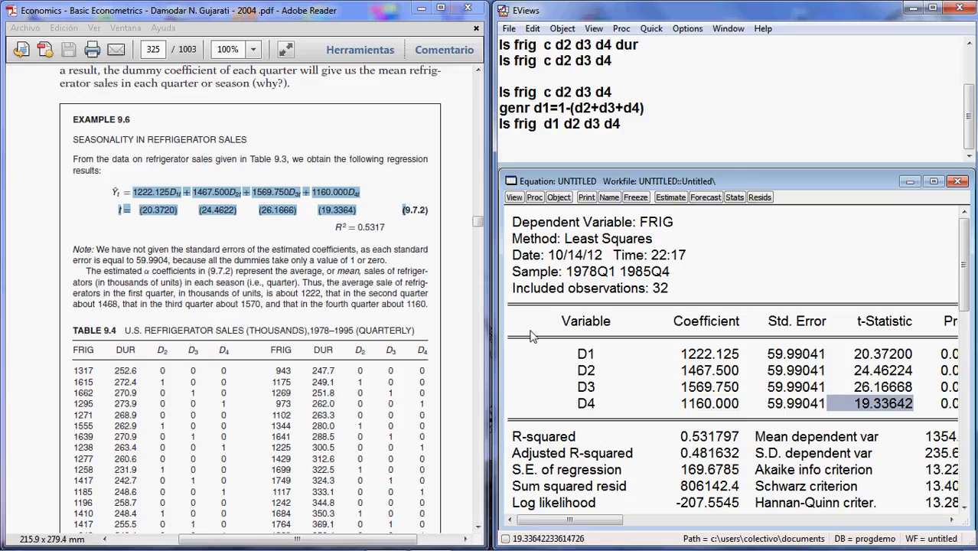
pyautogui.click(695, 436)
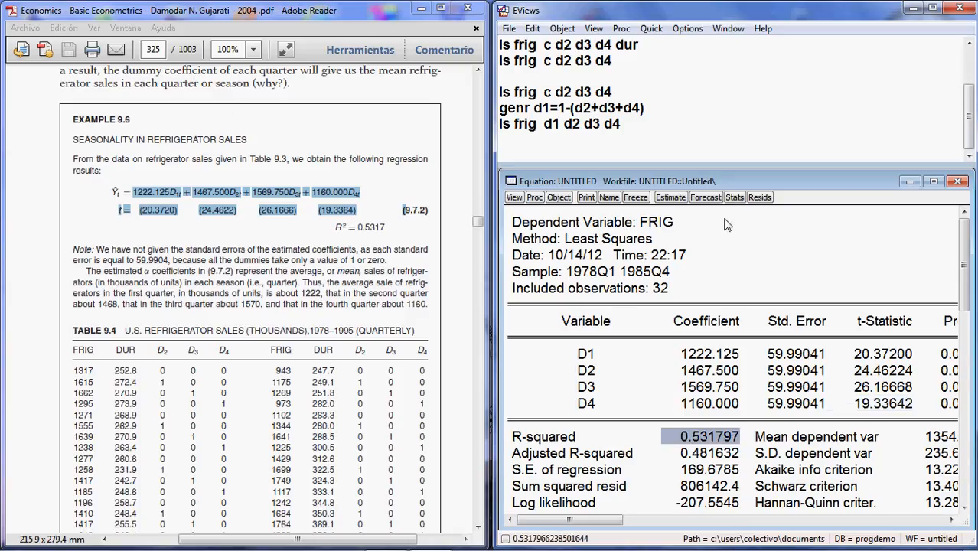
# Display the residual, actual and fitted graph of the four-dummy regression, and discard the untitled equation
pyautogui.click(758, 198)
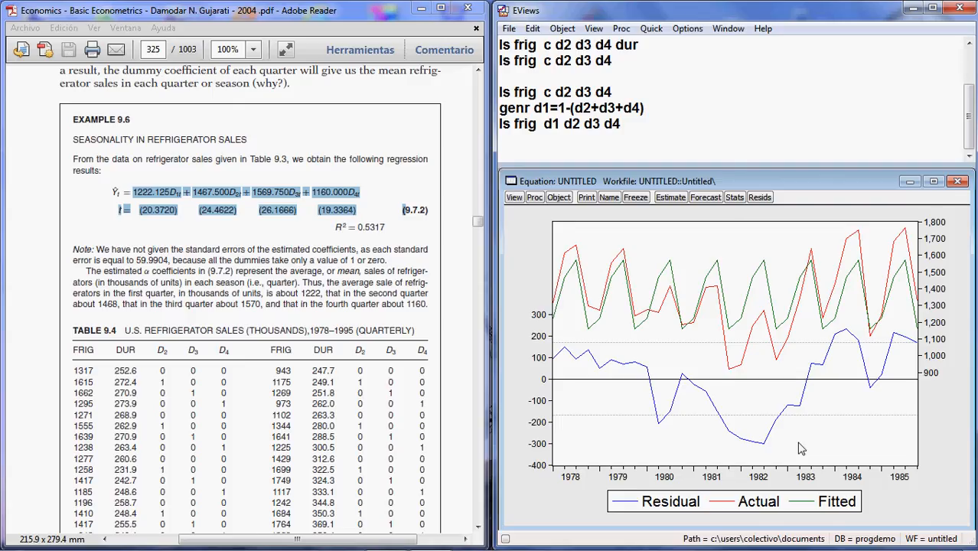
pyautogui.click(957, 184)
pyautogui.click(666, 309)
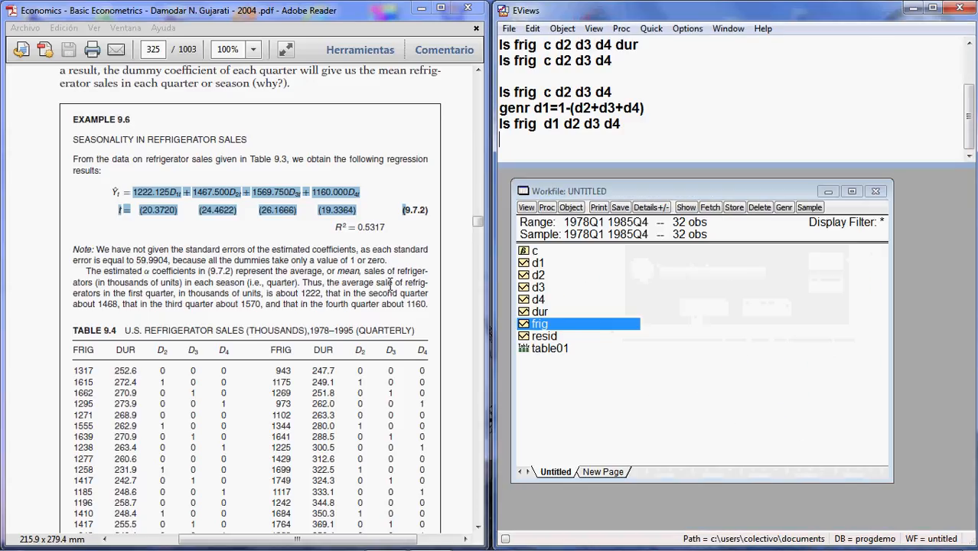
# Switch to Adobe Reader, find equation (9.7.3) in the continued Example 9.6 and highlight its intercept
pyautogui.click(390, 283)
pyautogui.scroll(-10, 390, 282)
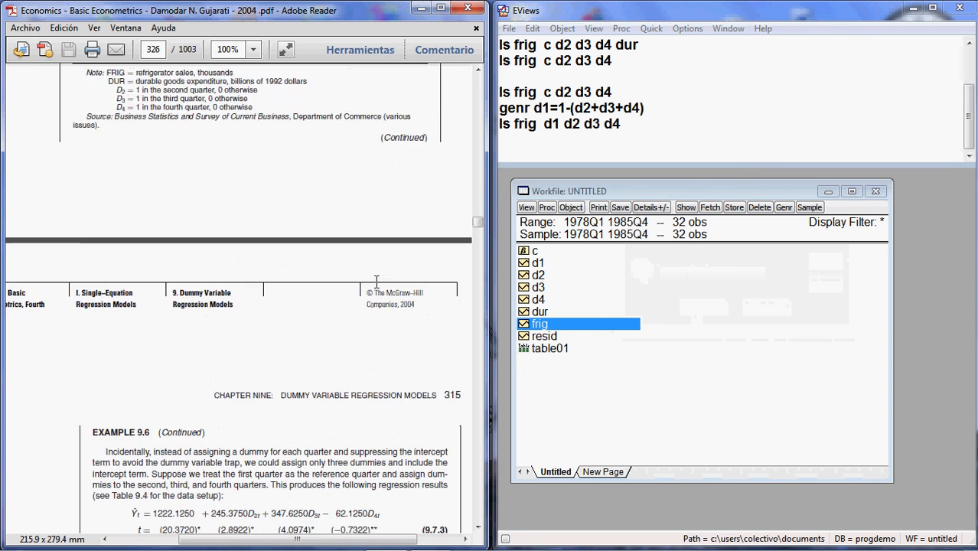
pyautogui.scroll(-6, 377, 282)
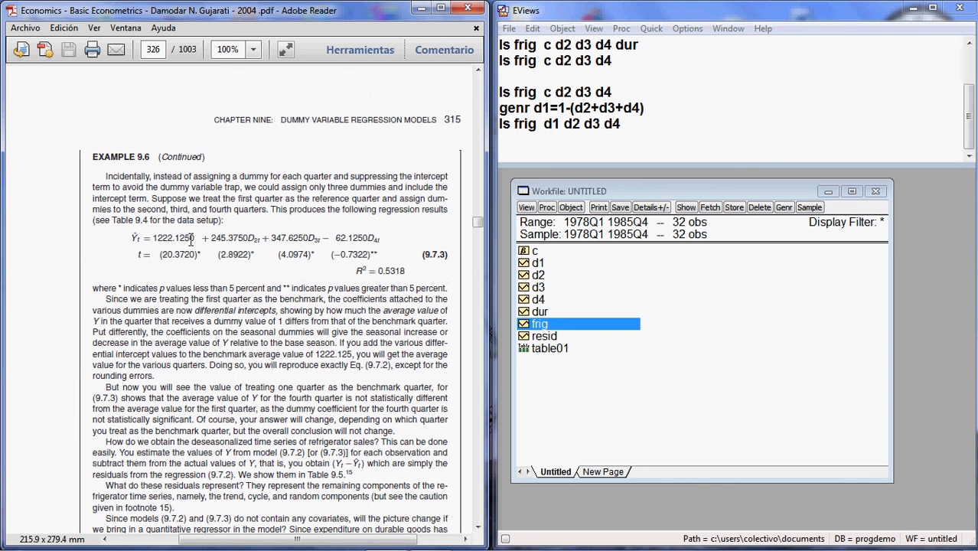
pyautogui.moveTo(201, 239); pyautogui.dragTo(153, 239)
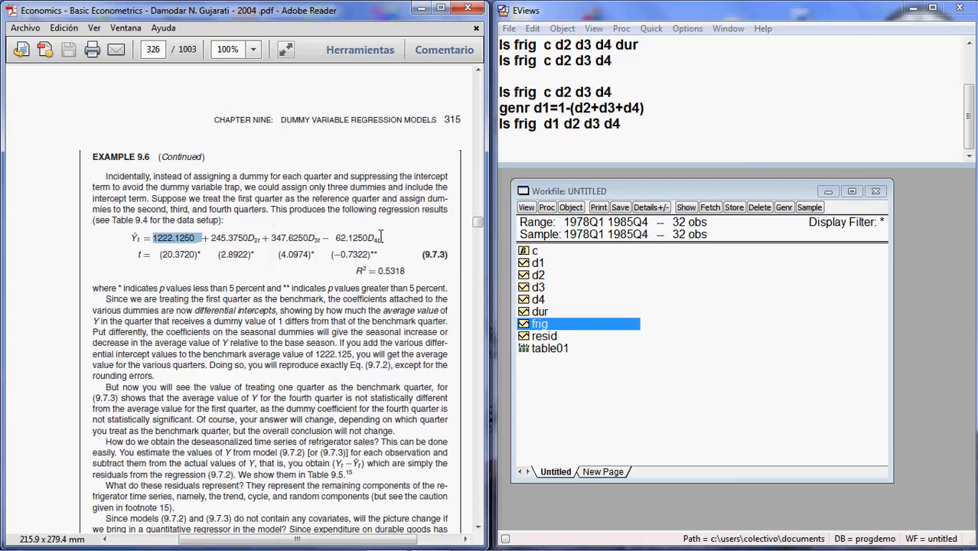
# Back in EViews, replace d1 with the constant c in the last regression command and run ls frig c d2 d3 d4
pyautogui.click(632, 127)
pyautogui.click(564, 125)
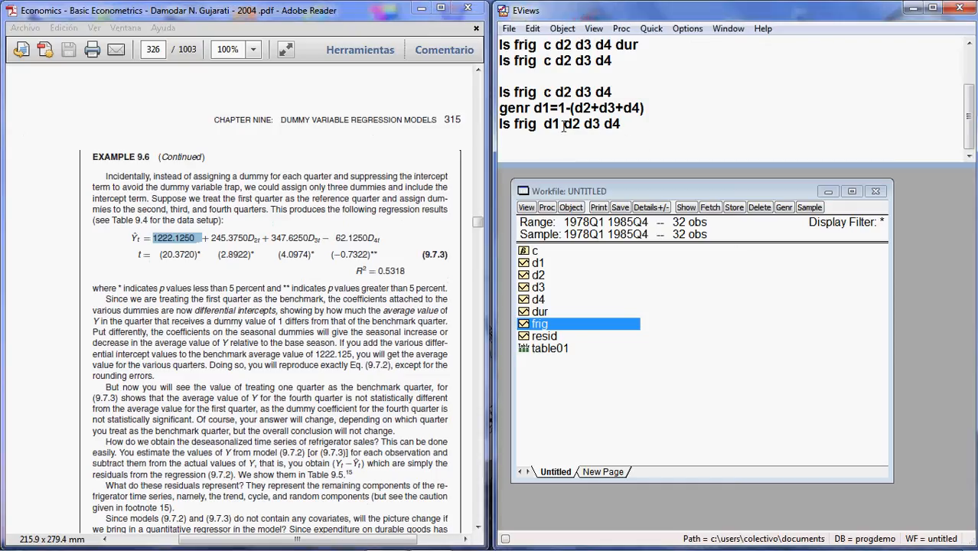
pyautogui.press('BackSpace')
pyautogui.press('BackSpace')
pyautogui.press('BackSpace')
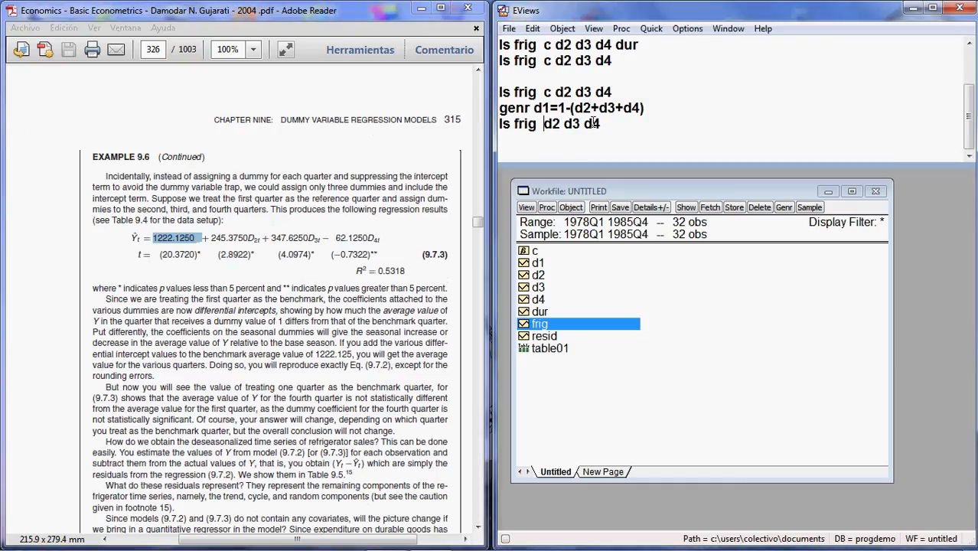
pyautogui.write('c')
pyautogui.doubleClick(525, 124)
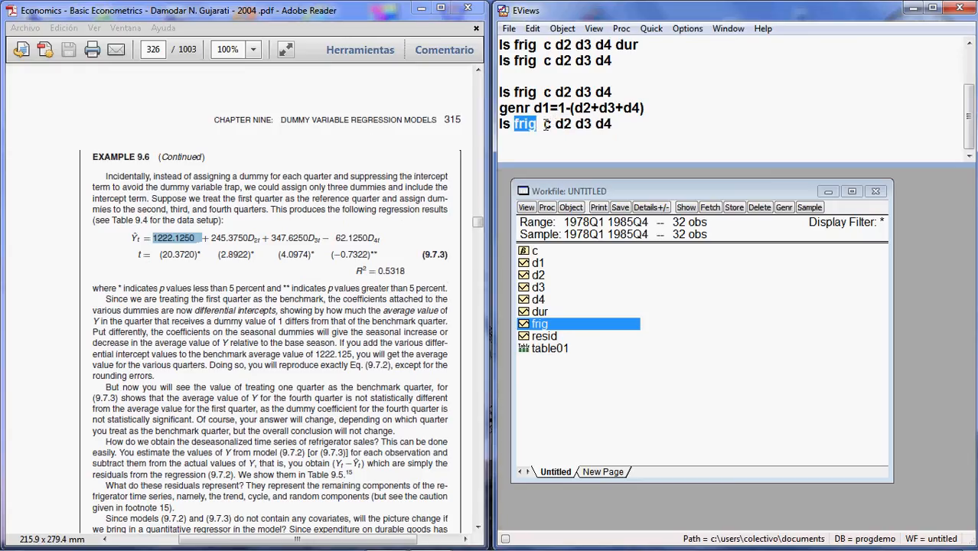
pyautogui.click(547, 125)
pyautogui.doubleClick(546, 125)
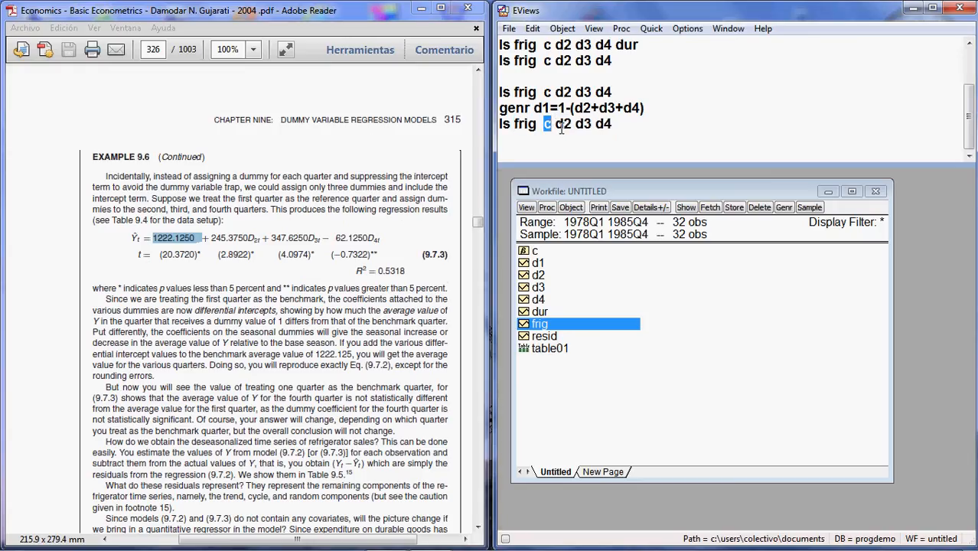
pyautogui.click(616, 125)
pyautogui.press('Return')
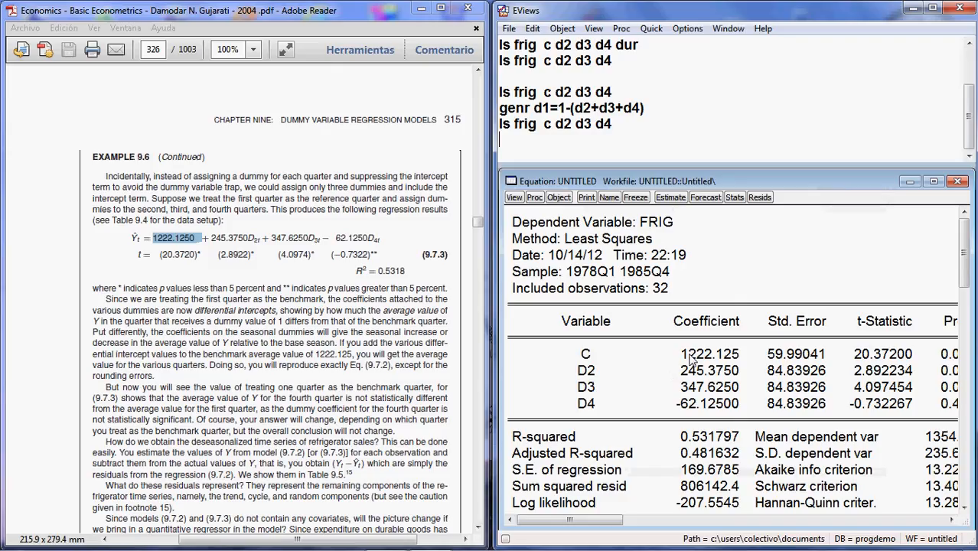
# Examine the estimated intercept and the D2, D3 and D4 coefficients against equation (9.7.3)
pyautogui.click(698, 358)
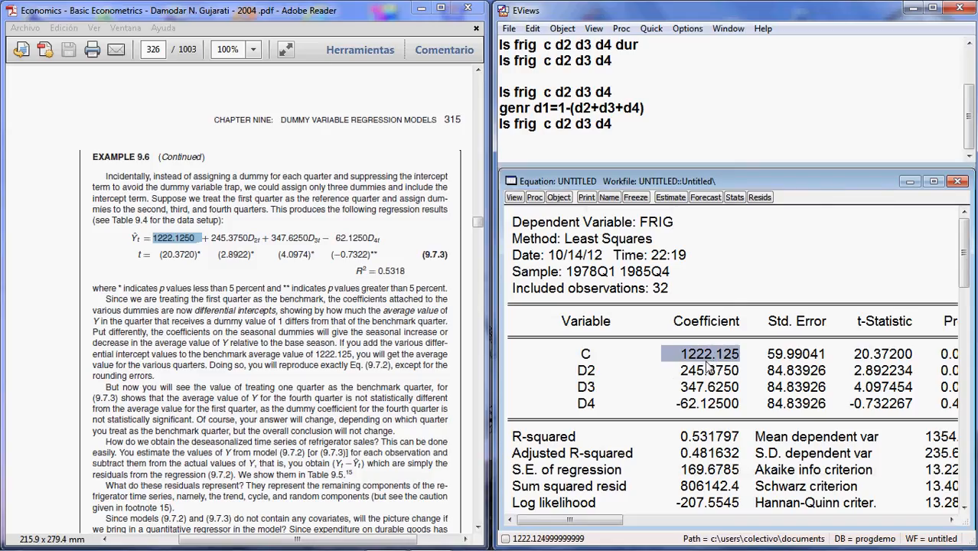
pyautogui.click(703, 374)
pyautogui.click(704, 387)
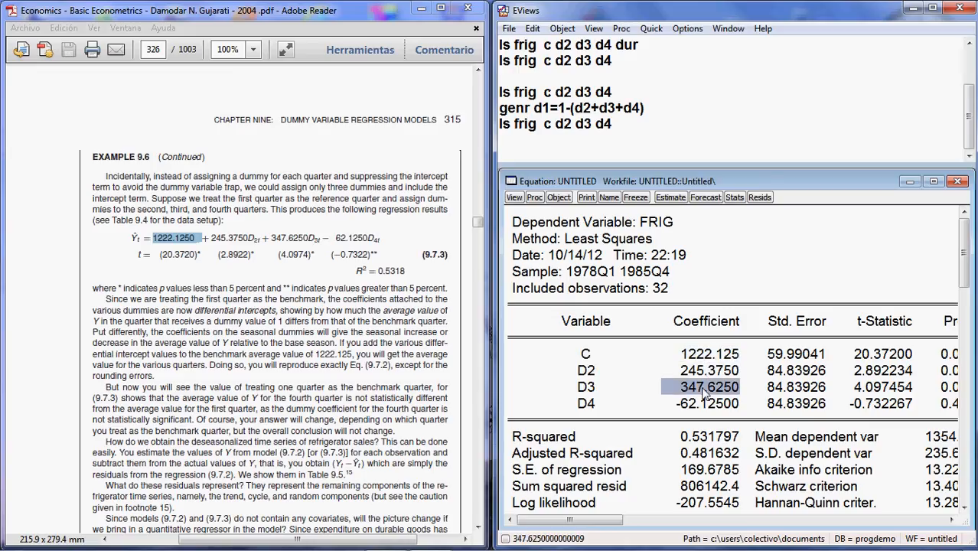
pyautogui.click(704, 405)
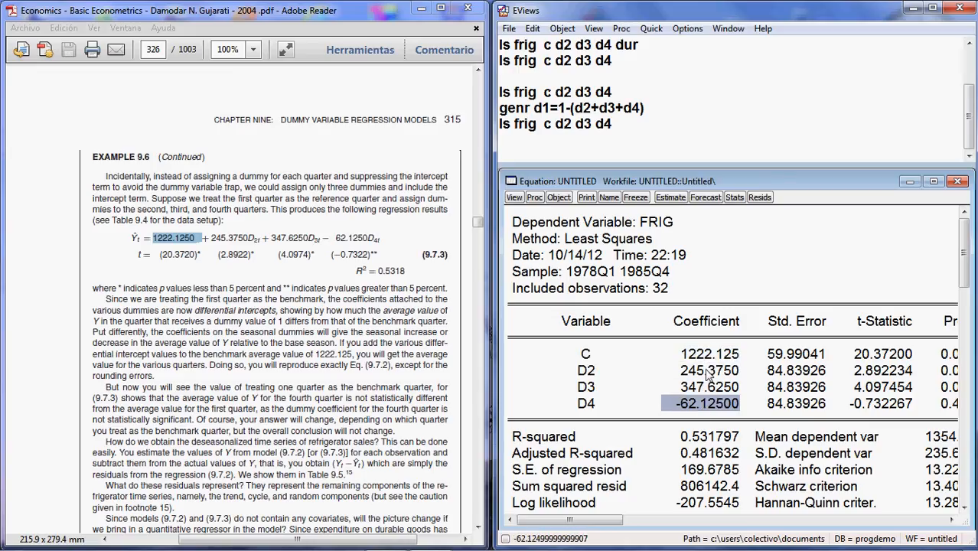
pyautogui.moveTo(708, 372); pyautogui.dragTo(710, 413)
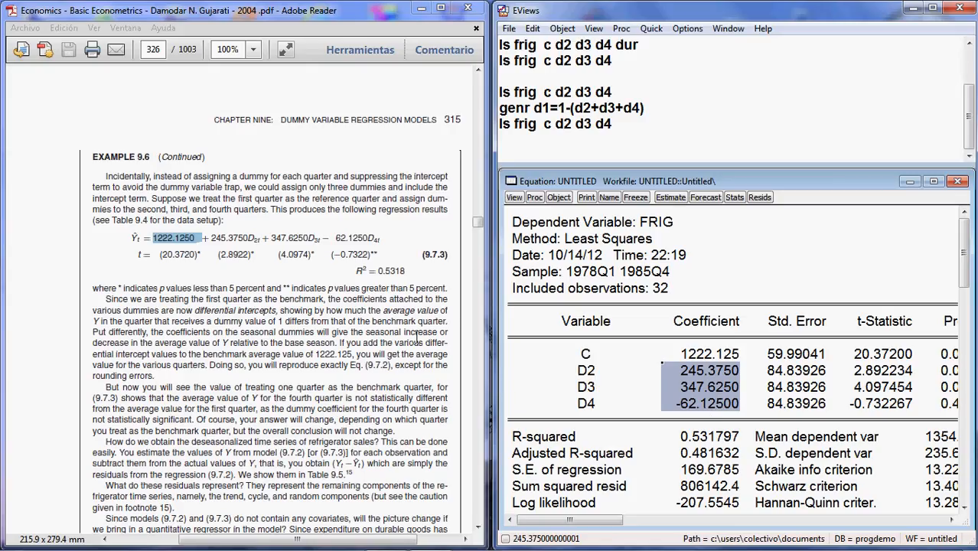
# Return to equation (9.7.2) in the textbook PDF and review each quarter's coefficient, from D1 through D4
pyautogui.click(399, 324)
pyautogui.scroll(5, 399, 324)
pyautogui.scroll(12, 398, 324)
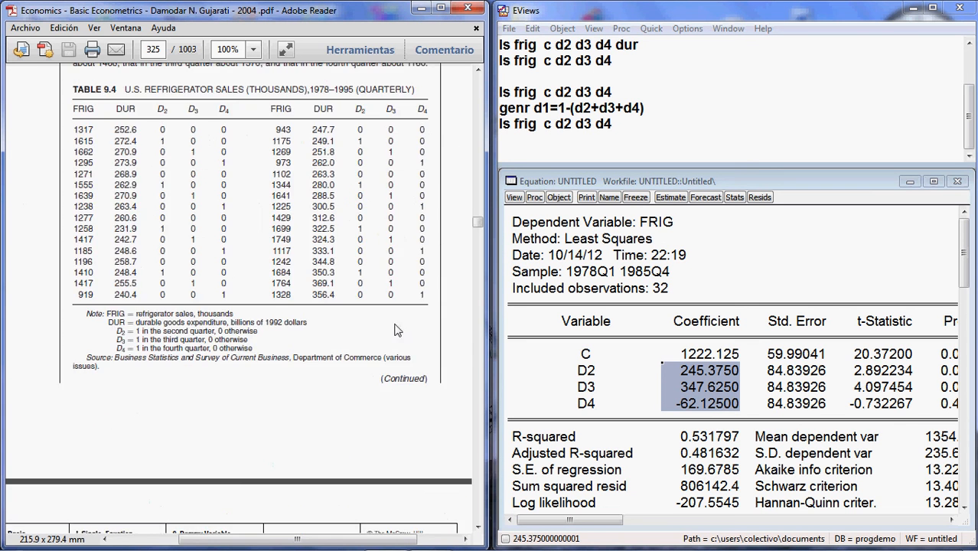
pyautogui.moveTo(133, 158); pyautogui.dragTo(171, 158)
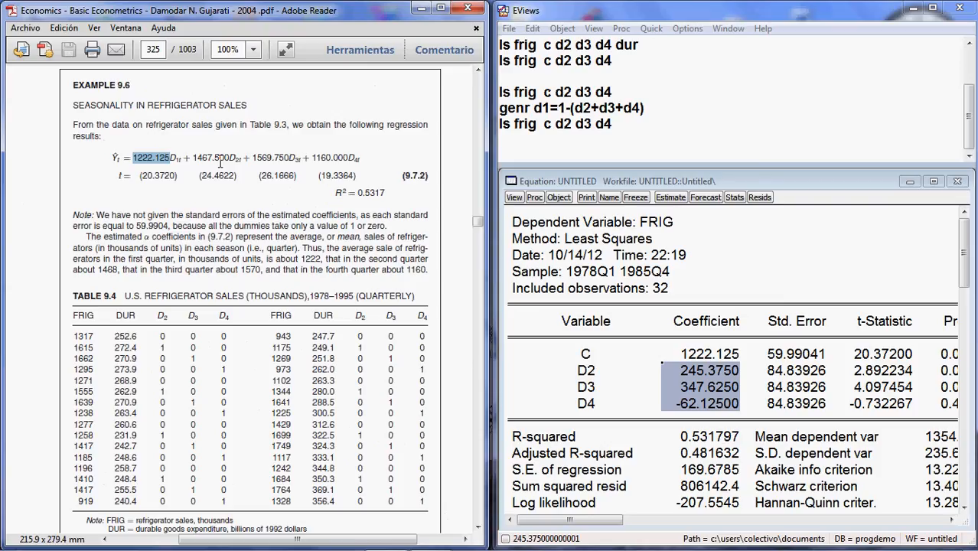
pyautogui.moveTo(192, 157); pyautogui.dragTo(236, 158)
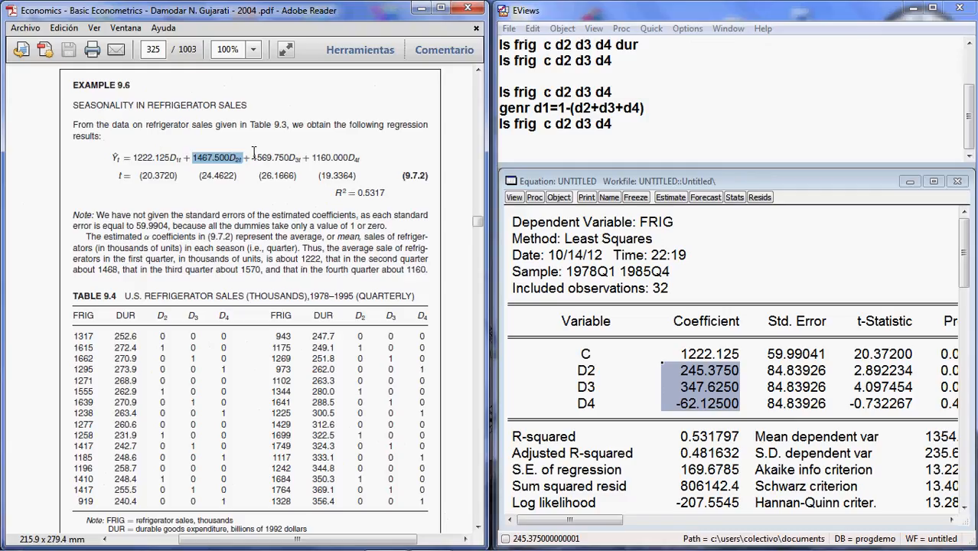
pyautogui.click(252, 156)
pyautogui.moveTo(252, 157); pyautogui.dragTo(356, 177)
pyautogui.click(314, 157)
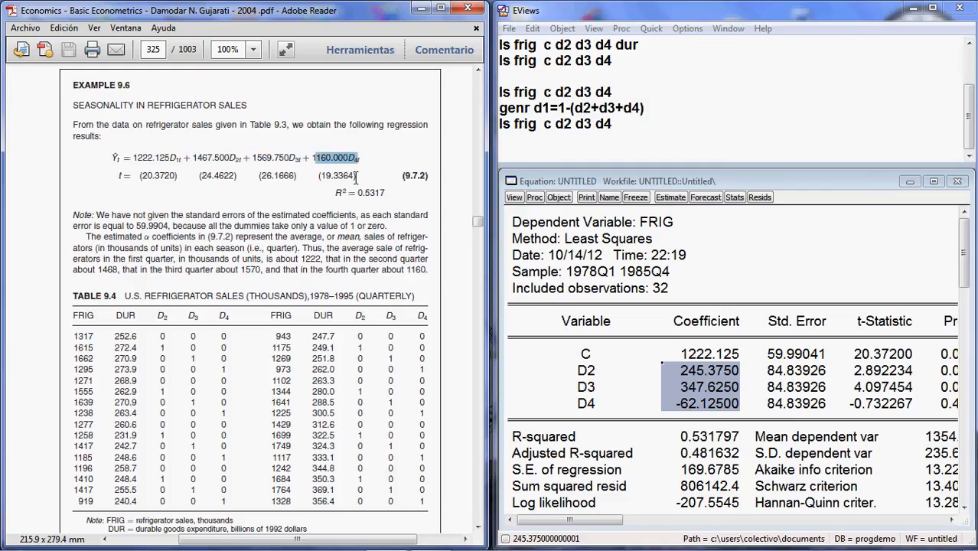
# Go forward to equation (9.7.3) on page 326 of the PDF and examine its intercept and D2 differential coefficient
pyautogui.scroll(-15, 344, 188)
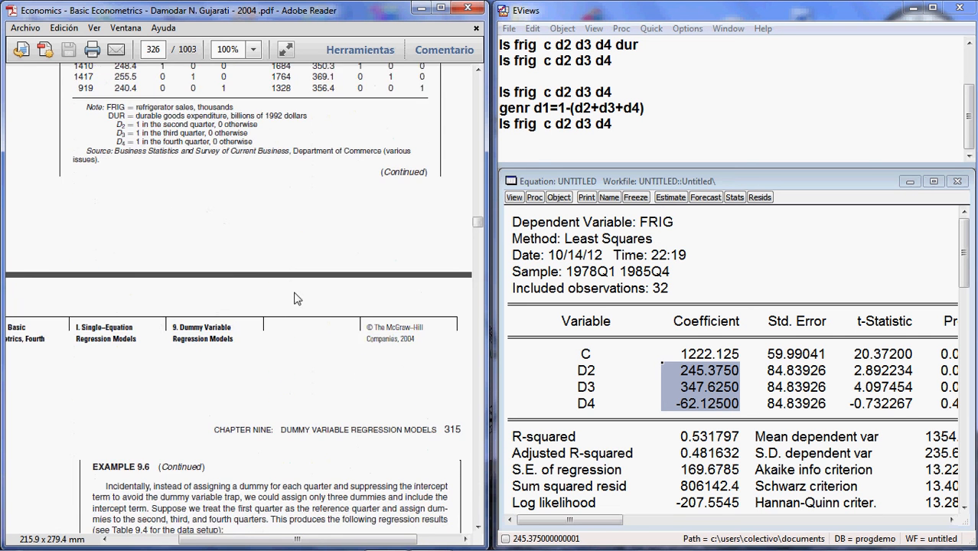
pyautogui.scroll(-3, 288, 295)
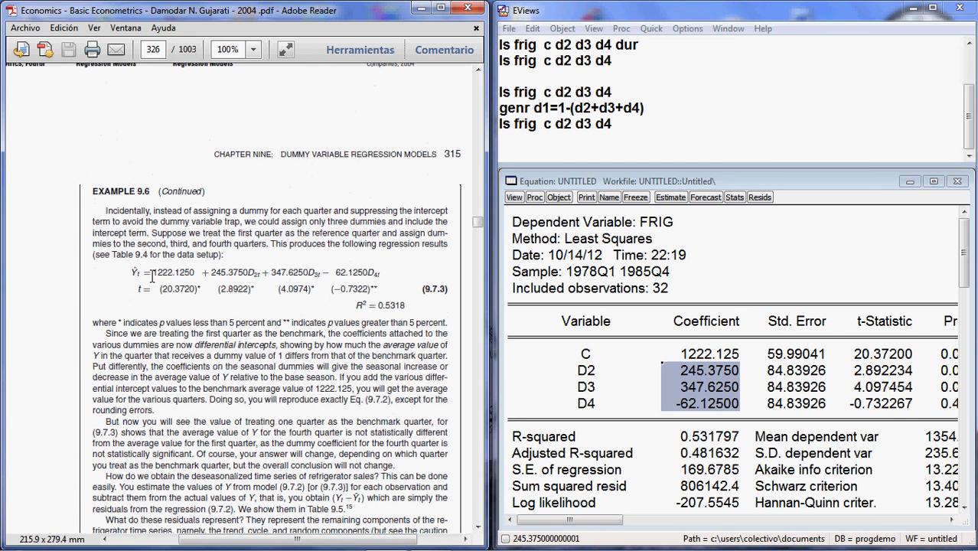
pyautogui.moveTo(152, 272); pyautogui.dragTo(198, 272)
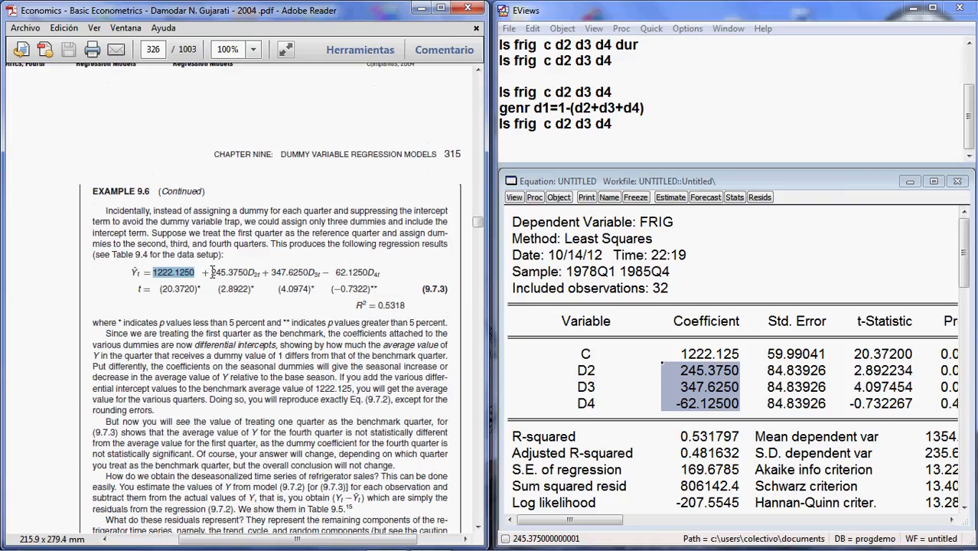
pyautogui.moveTo(211, 272); pyautogui.dragTo(267, 282)
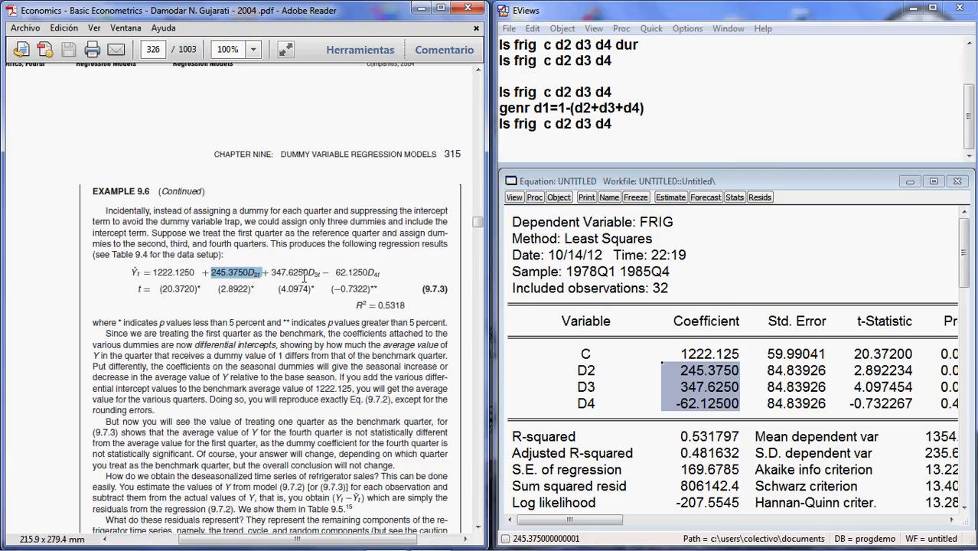
pyautogui.click(185, 272)
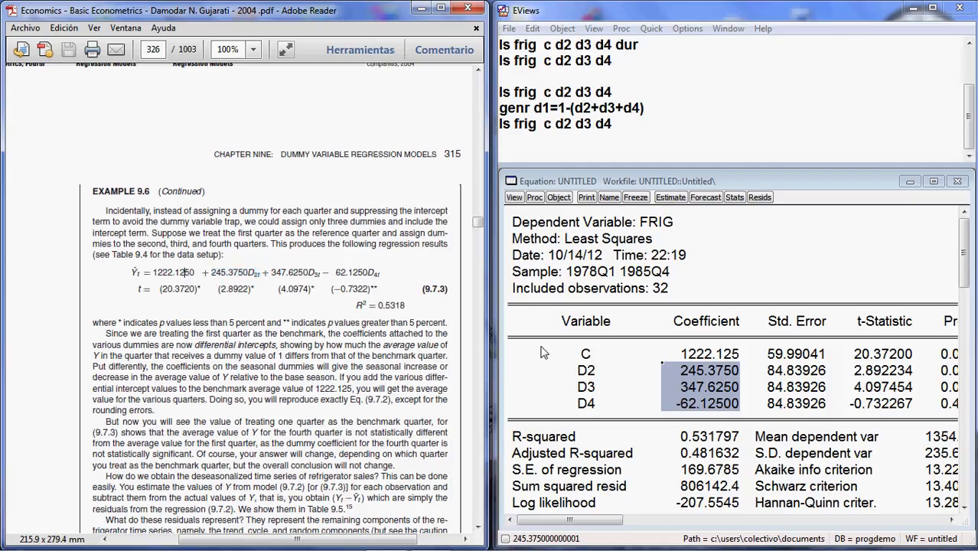
# Examine the estimated R-squared and the t-statistics of C, D2, D3 and D4 against equation (9.7.3)
pyautogui.click(710, 442)
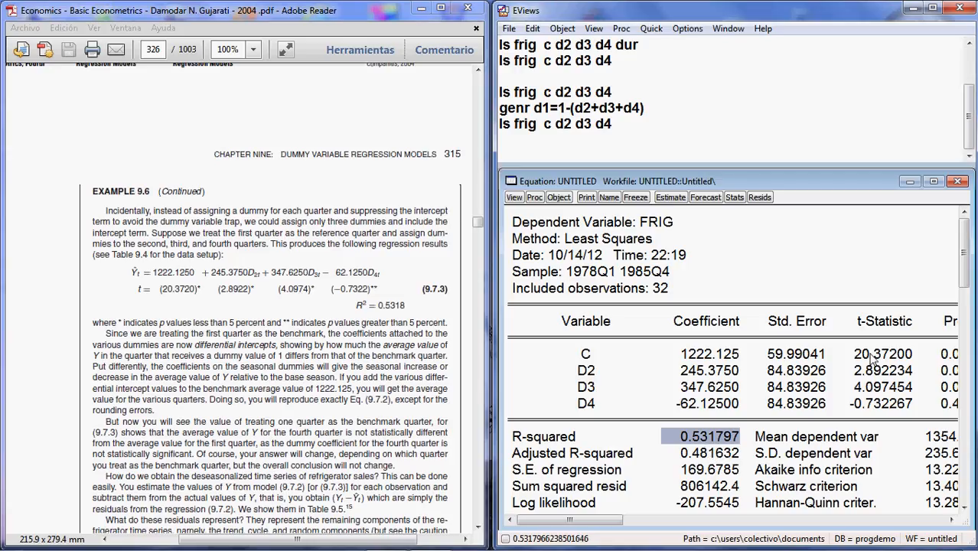
pyautogui.moveTo(873, 354); pyautogui.dragTo(875, 410)
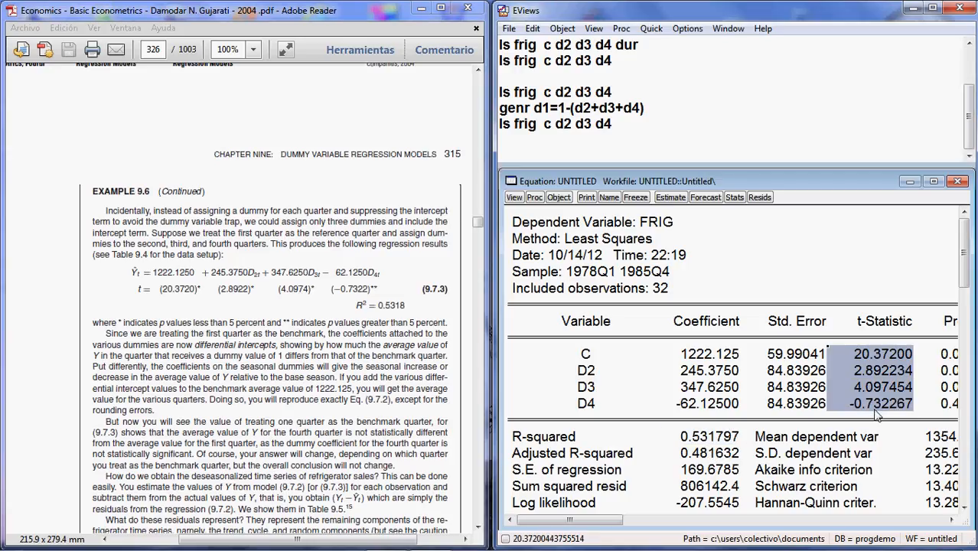
pyautogui.click(871, 360)
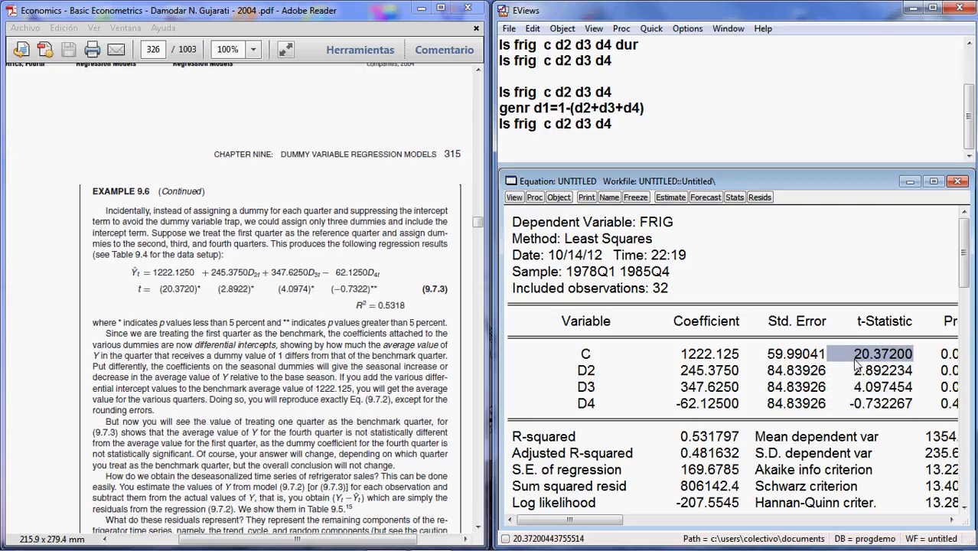
pyautogui.click(583, 352)
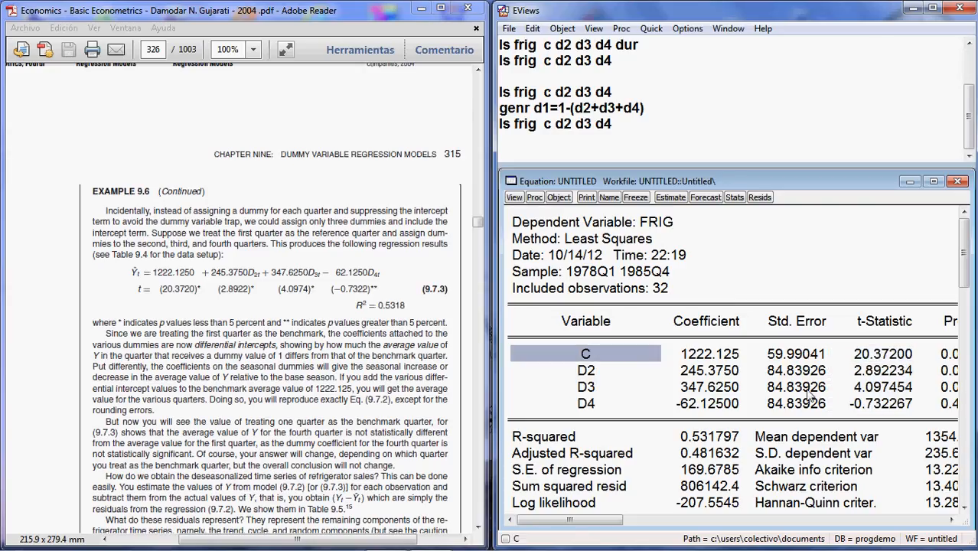
pyautogui.click(871, 373)
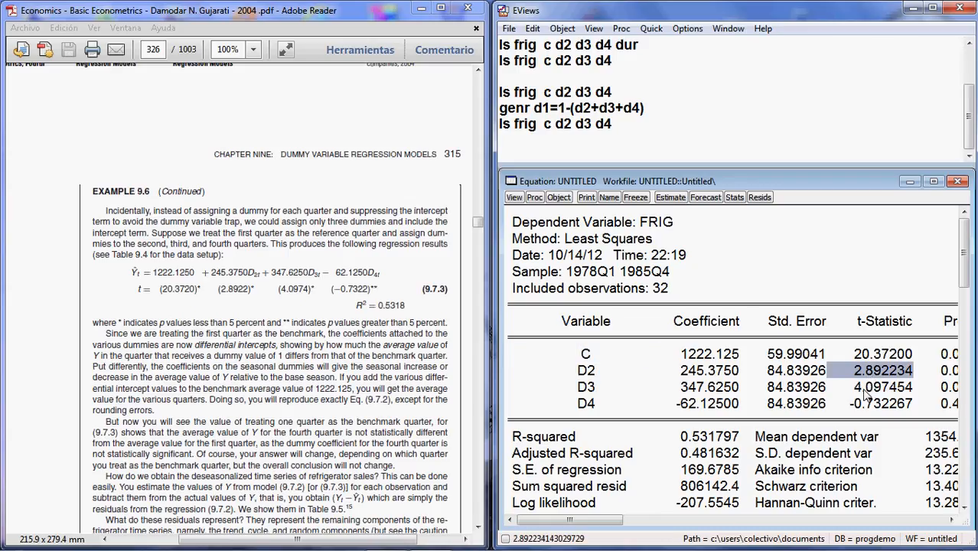
pyautogui.click(864, 390)
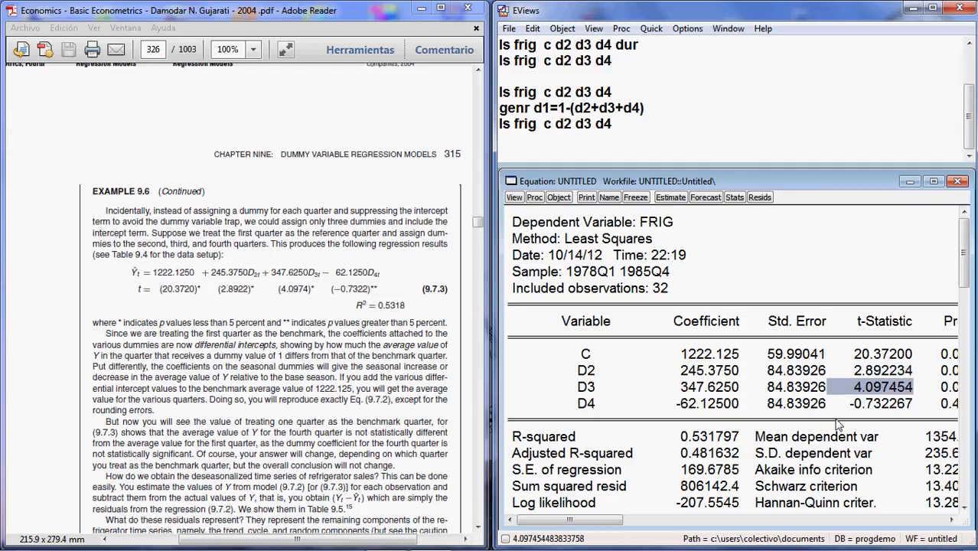
pyautogui.click(864, 404)
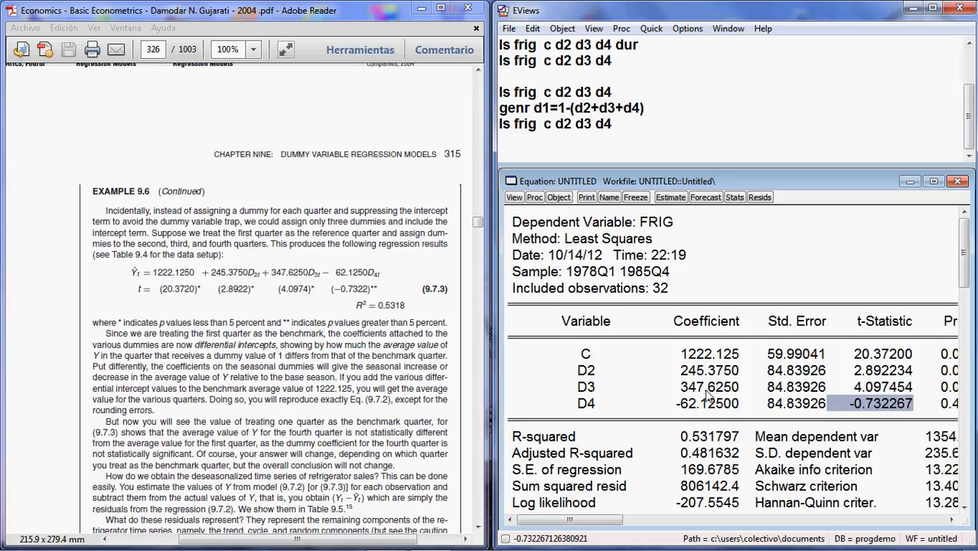
pyautogui.click(589, 359)
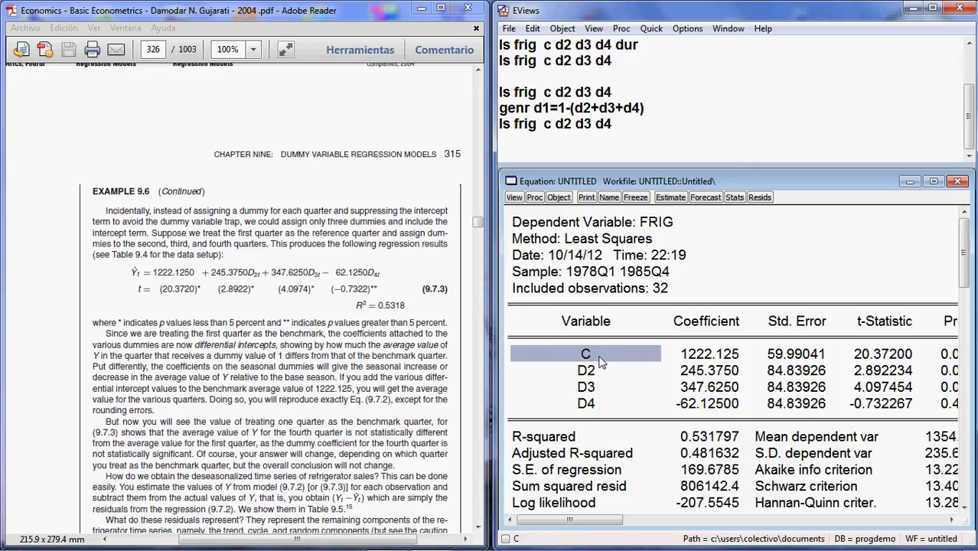
pyautogui.click(638, 394)
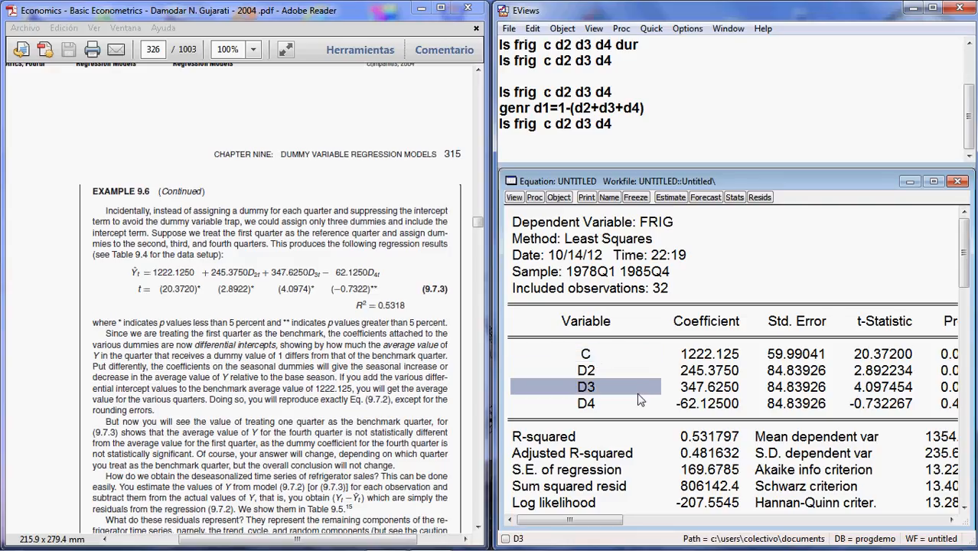
pyautogui.scroll(-1, 639, 386)
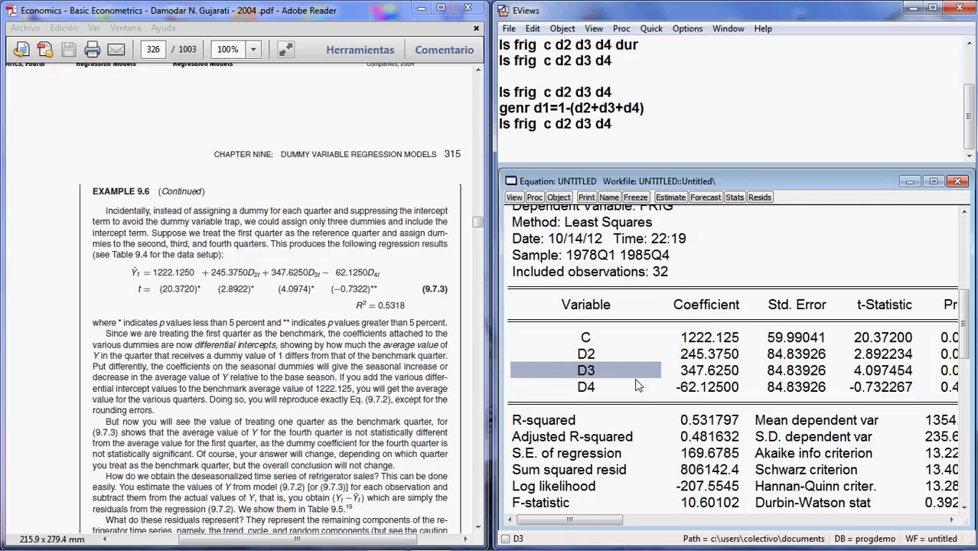
# Go down to equation (9.7.4) in the textbook PDF and highlight its durable goods expenditure term, 2.7734X
pyautogui.click(413, 306)
pyautogui.scroll(-10, 406, 302)
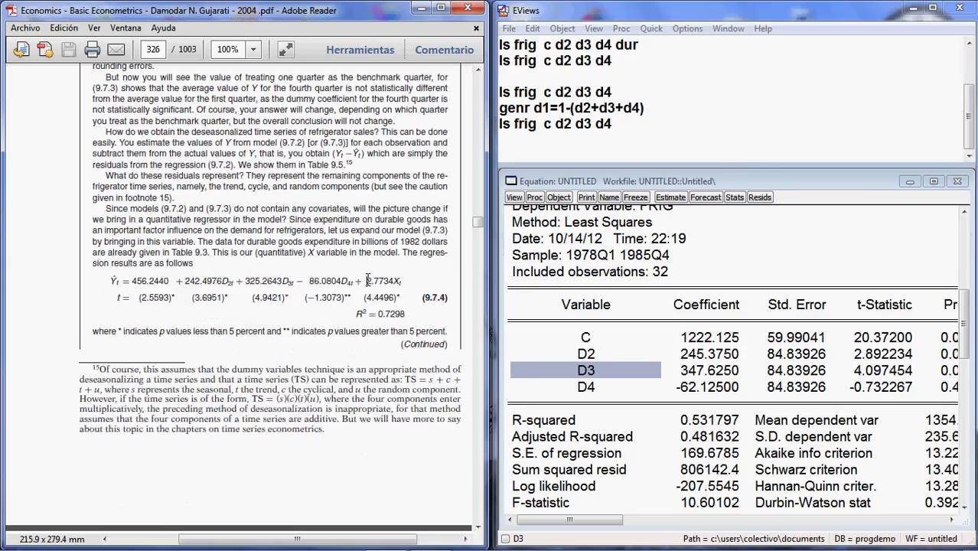
pyautogui.moveTo(366, 281); pyautogui.dragTo(403, 282)
# In EViews, delete the untitled equation and rerun the regression ls frig c d2 d3 d4
pyautogui.click(957, 181)
pyautogui.click(703, 308)
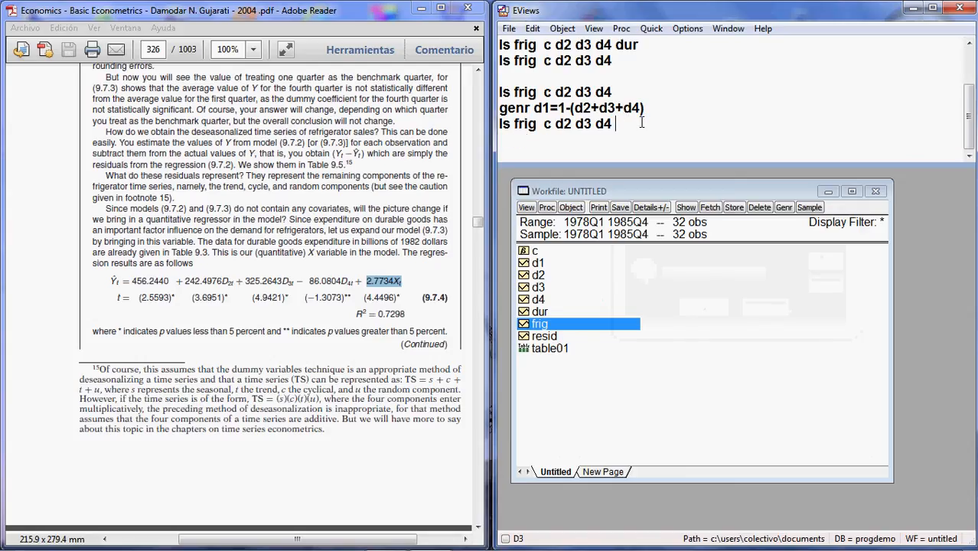
pyautogui.click(642, 123)
pyautogui.press('Return')
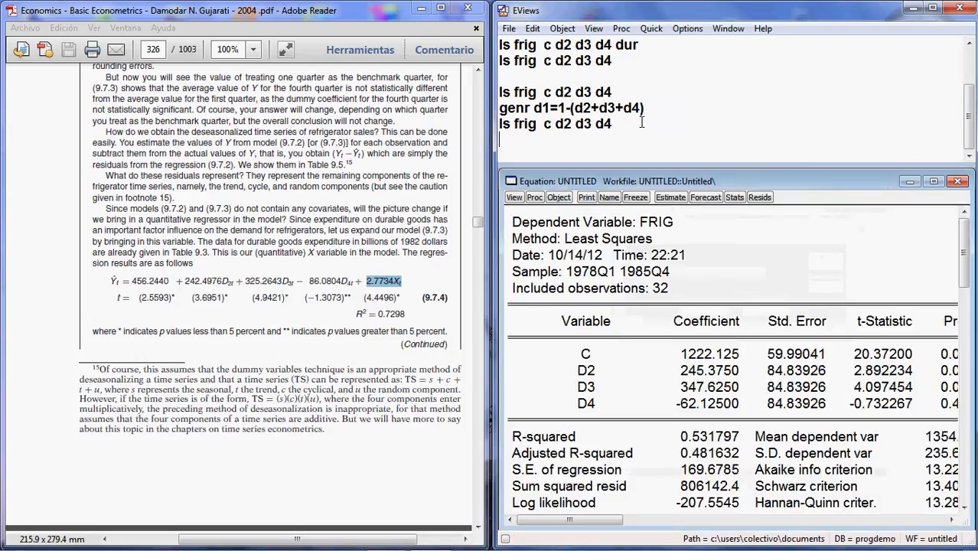
# View the regression's residual, actual and fitted graph, and return to the estimation output to check the Durbin-Watson statistic
pyautogui.click(760, 198)
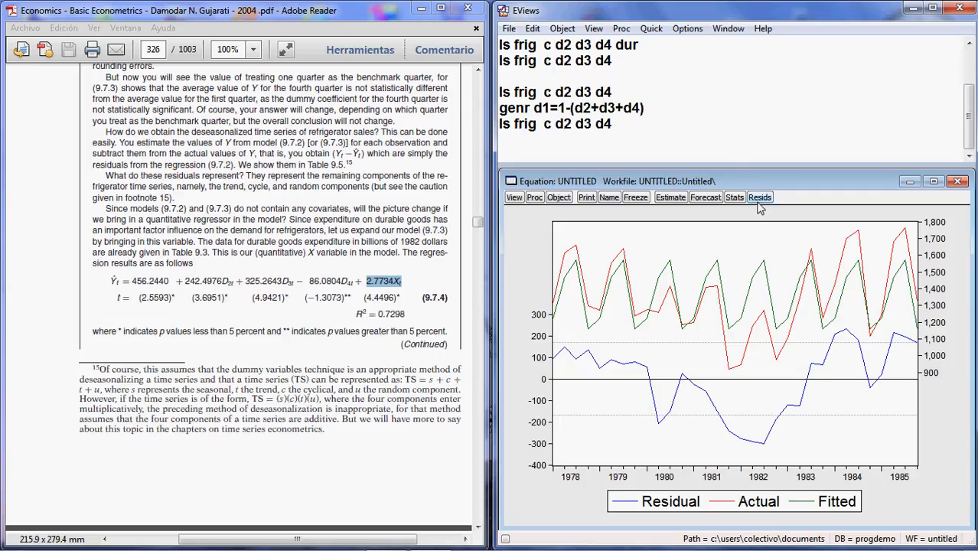
pyautogui.click(734, 199)
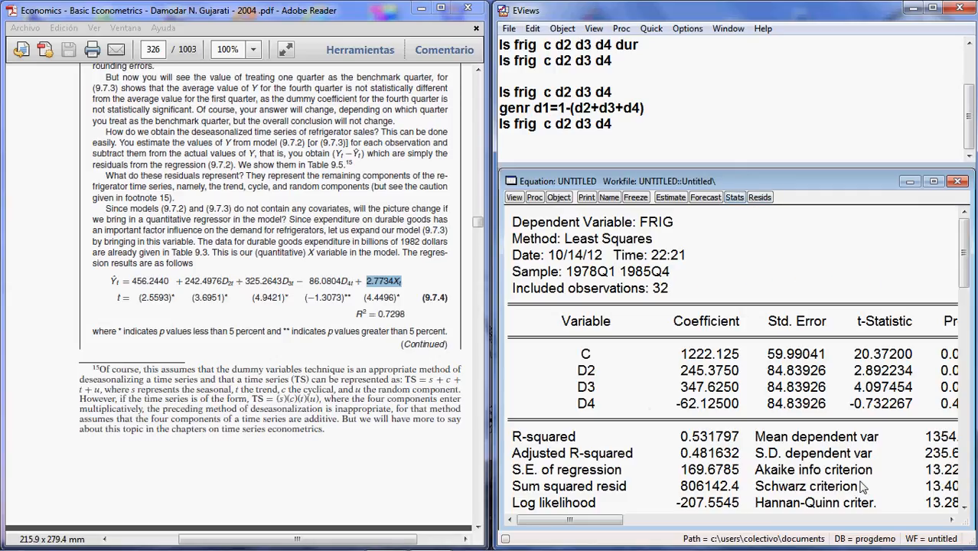
pyautogui.click(816, 440)
pyautogui.scroll(-3, 817, 451)
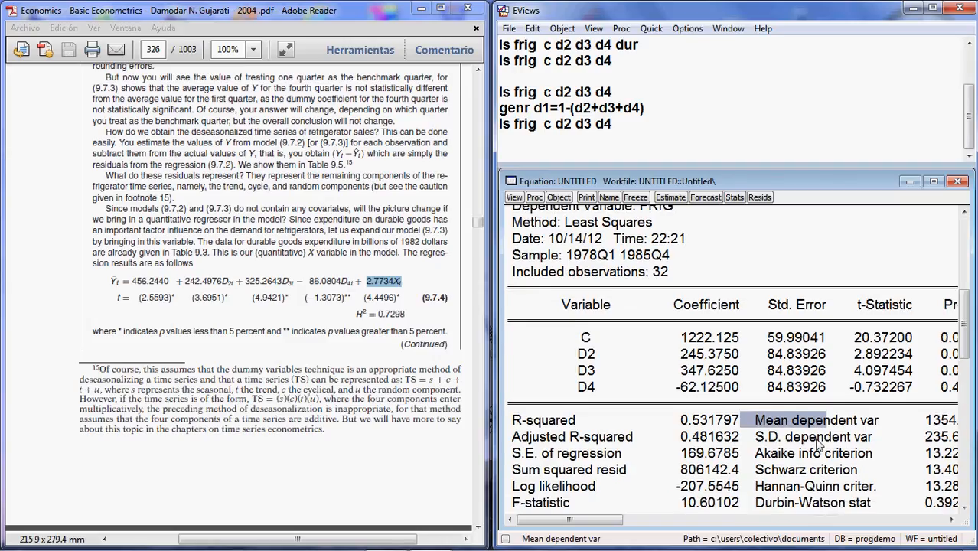
pyautogui.click(951, 519)
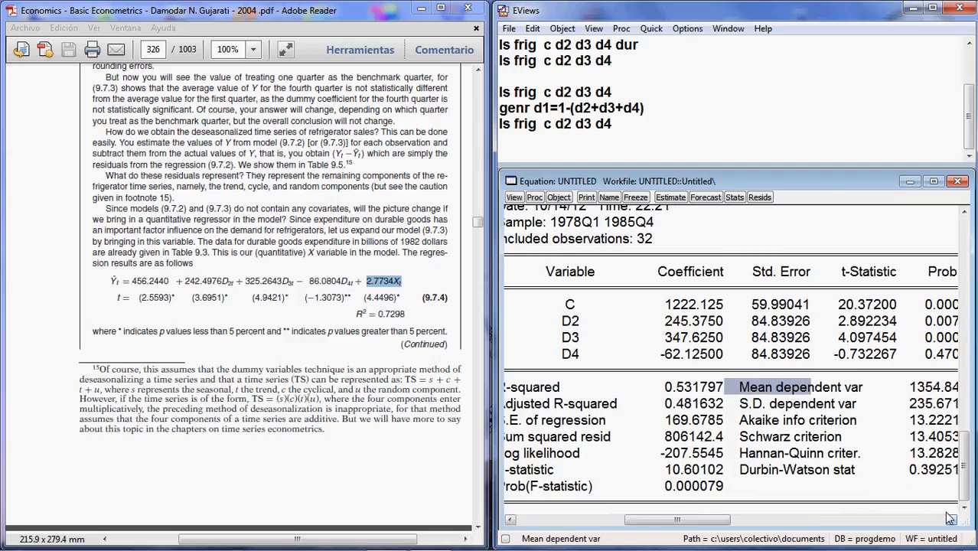
pyautogui.click(926, 476)
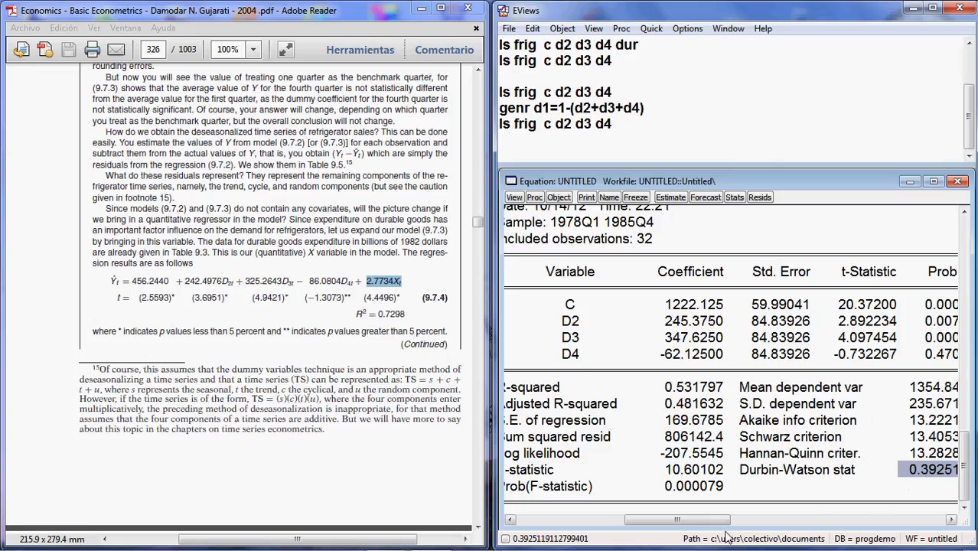
pyautogui.moveTo(720, 521); pyautogui.dragTo(610, 518)
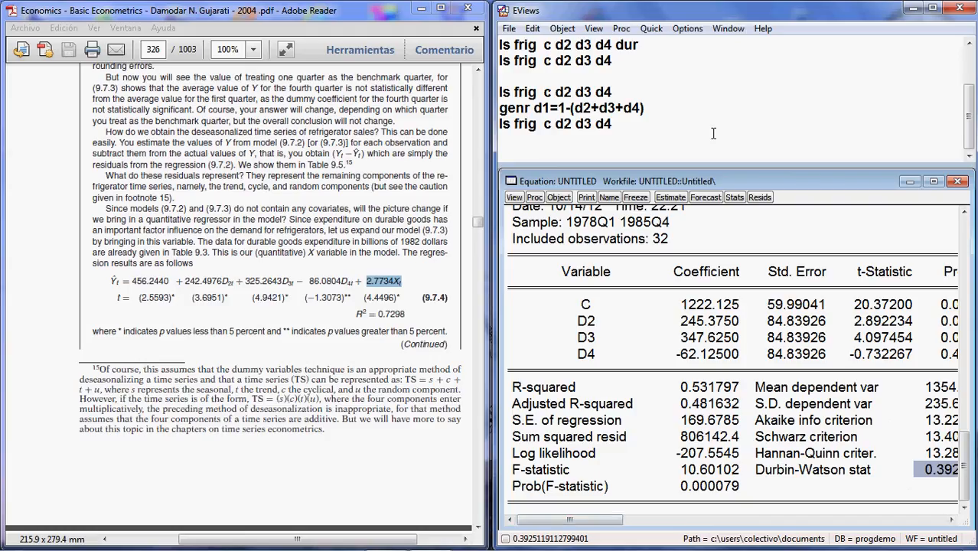
# Add dur to the last regression command, delete the open untitled equation, and run ls frig c d2 d3 d4 dur
pyautogui.click(639, 124)
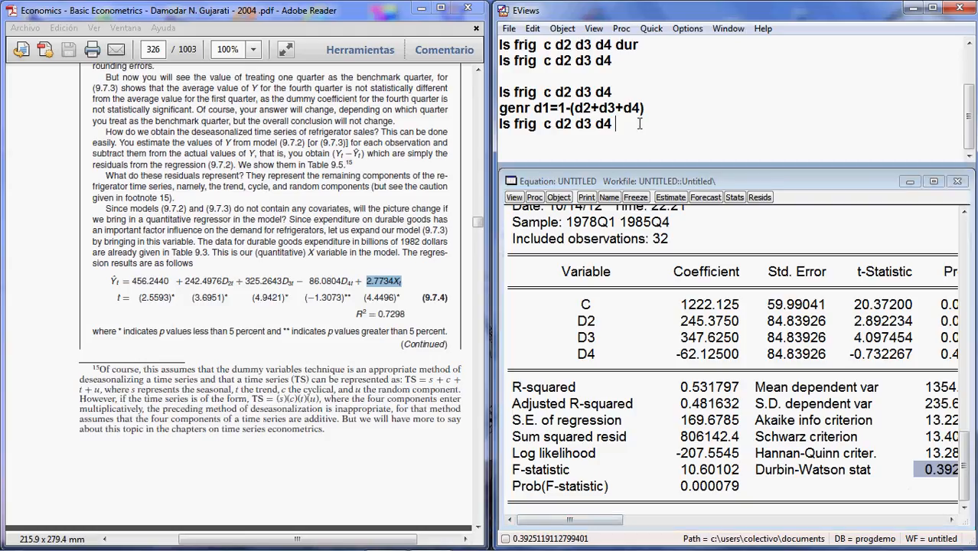
pyautogui.write('dur')
pyautogui.click(956, 181)
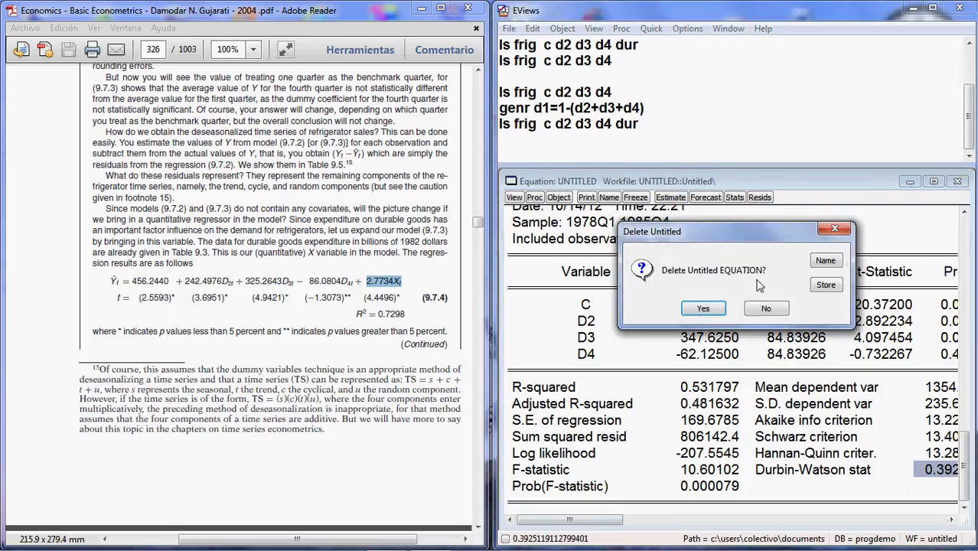
pyautogui.click(703, 309)
pyautogui.click(538, 312)
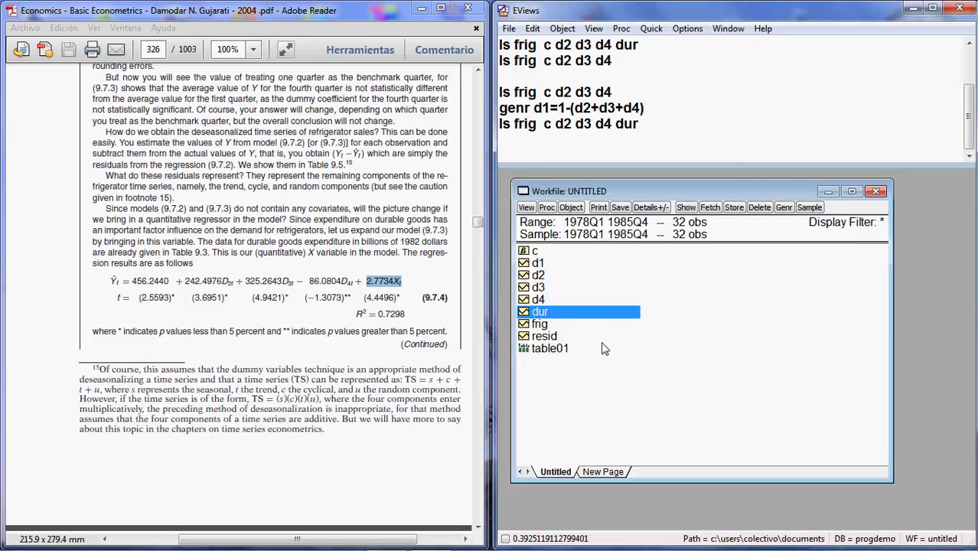
pyautogui.click(640, 125)
pyautogui.press('Return')
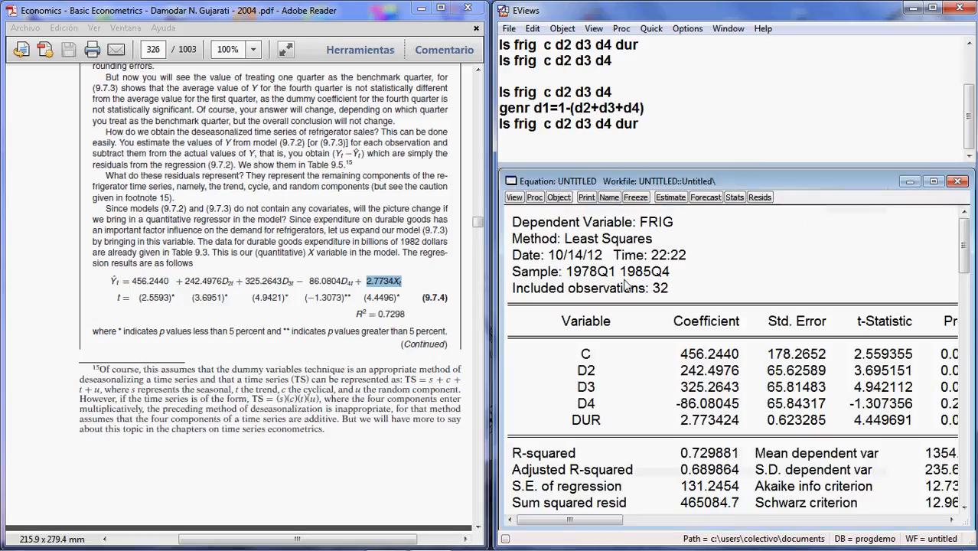
# Compare the estimated C, D2, D3, D4 and DUR coefficients one by one with equation (9.7.4) in the PDF
pyautogui.click(695, 359)
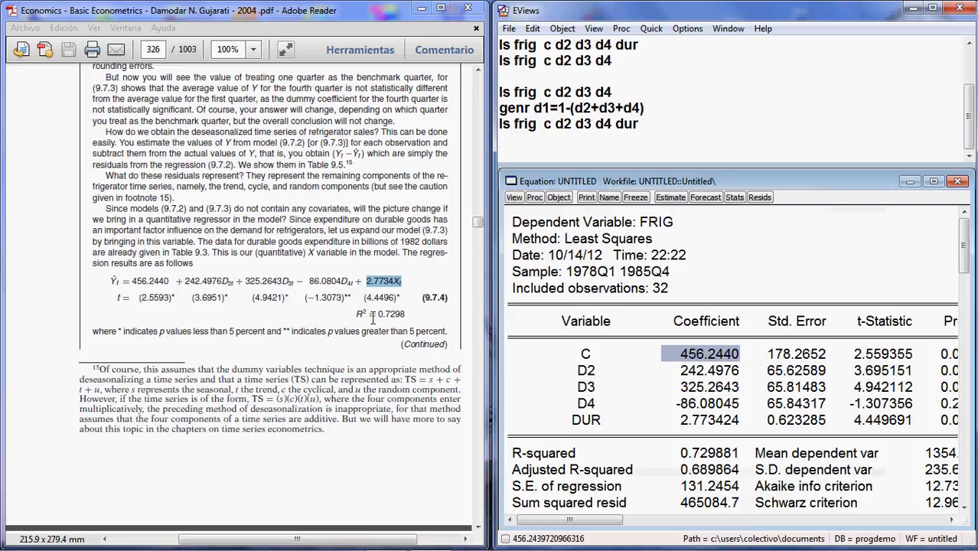
pyautogui.moveTo(132, 280); pyautogui.dragTo(233, 281)
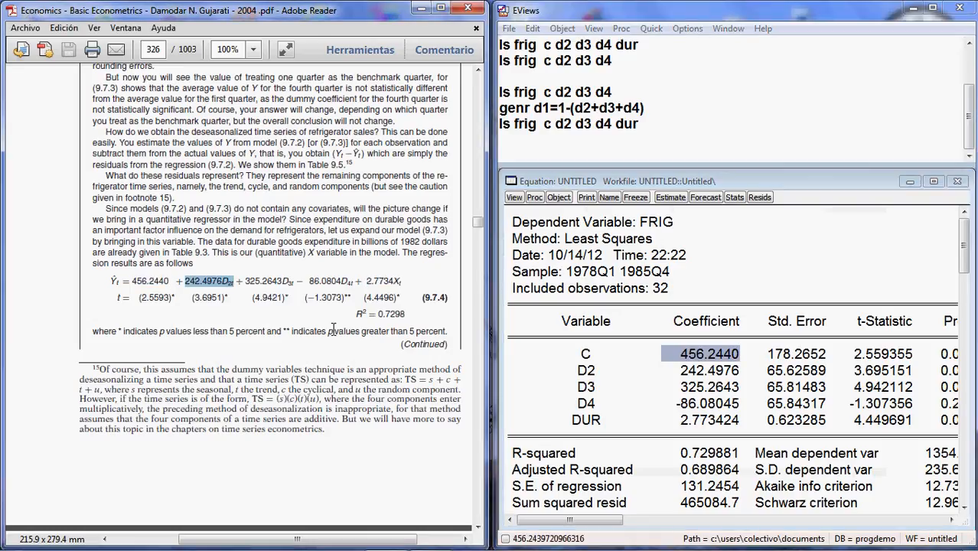
pyautogui.click(673, 374)
pyautogui.click(691, 390)
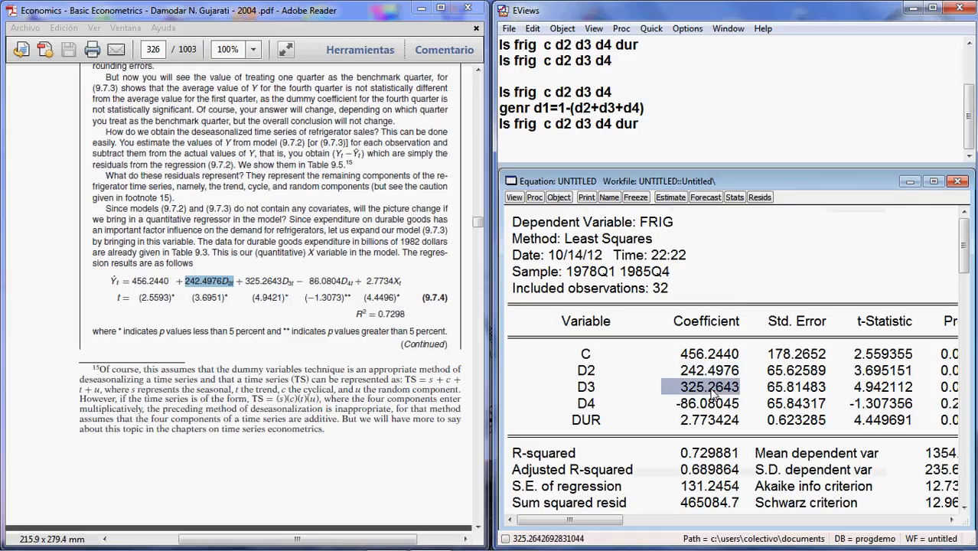
pyautogui.click(687, 411)
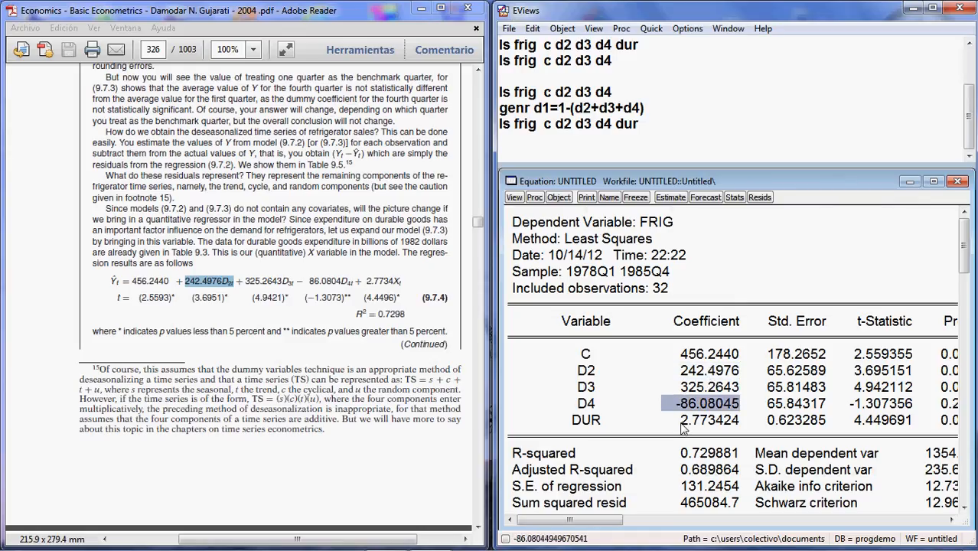
pyautogui.click(689, 423)
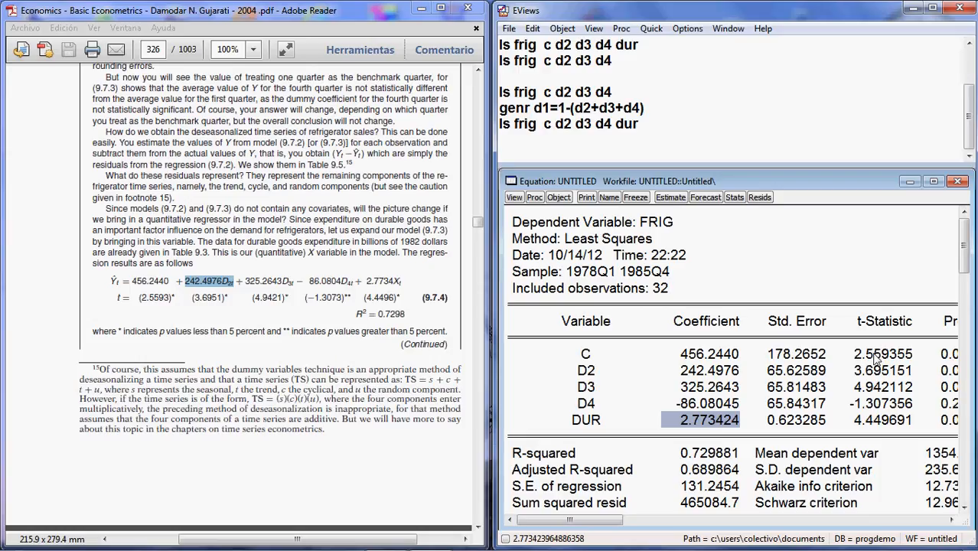
# Examine the t-statistics, particularly that of D4, and the R-squared of the regression that includes DUR
pyautogui.moveTo(876, 354); pyautogui.dragTo(873, 430)
pyautogui.click(863, 406)
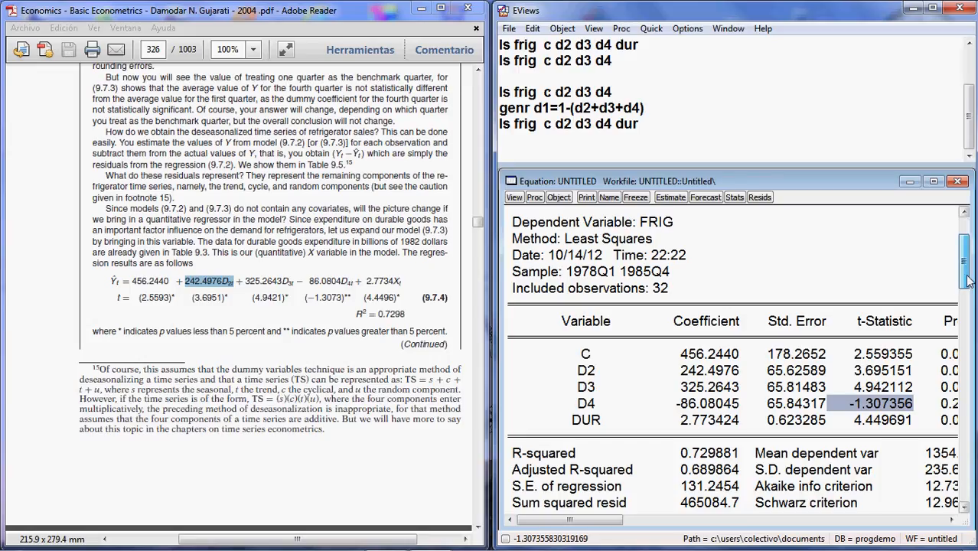
pyautogui.click(707, 453)
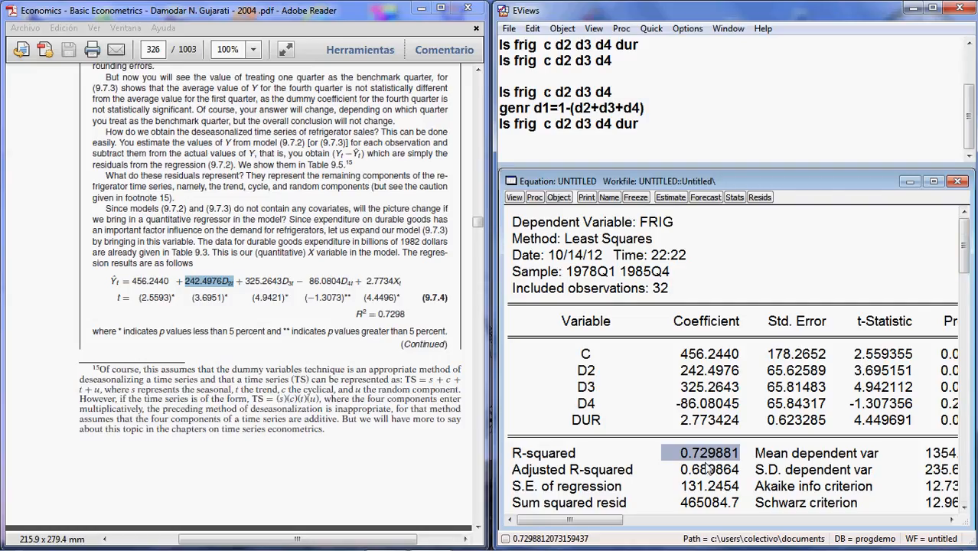
# Inspect the residual, actual and fitted graph of the model with DUR, together with its Durbin-Watson statistic
pyautogui.click(759, 198)
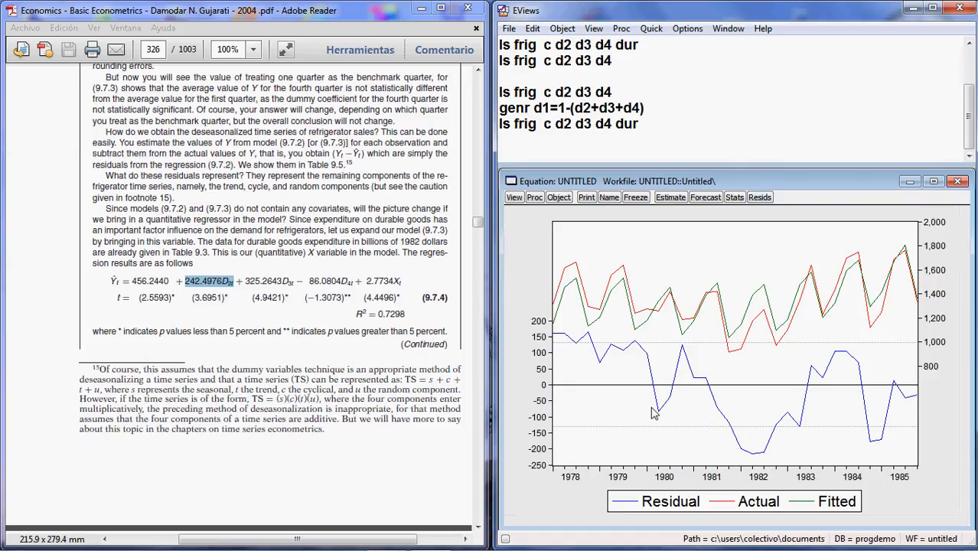
pyautogui.click(735, 197)
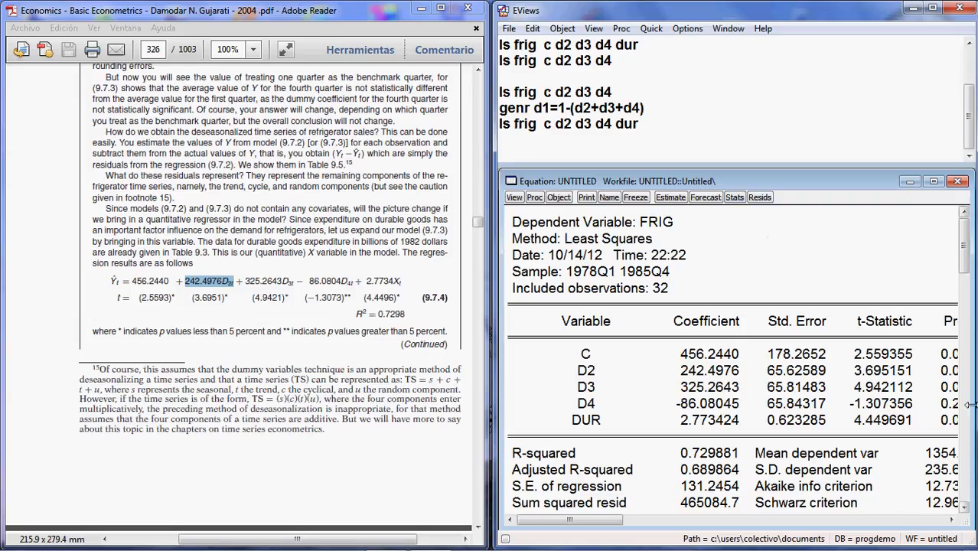
pyautogui.click(965, 508)
pyautogui.click(966, 508)
pyautogui.click(941, 489)
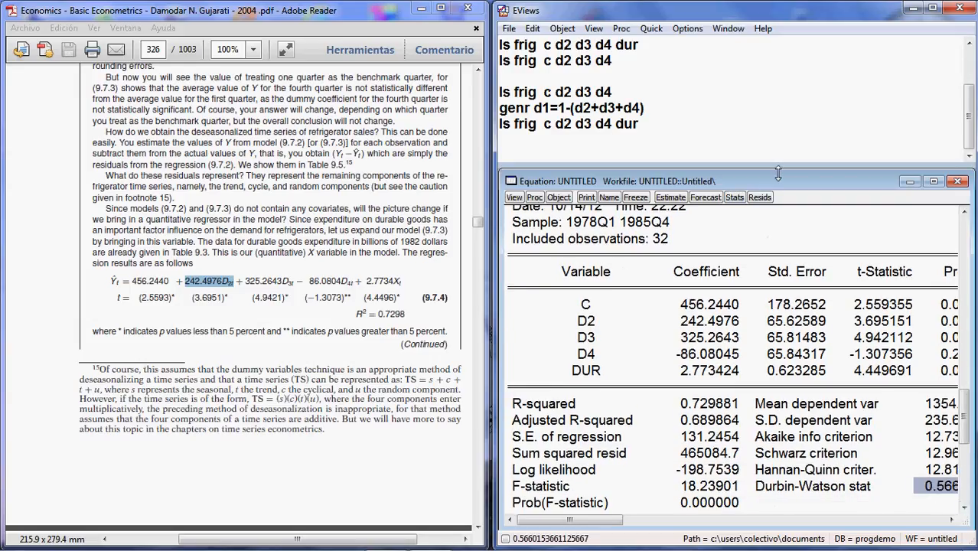
pyautogui.click(760, 197)
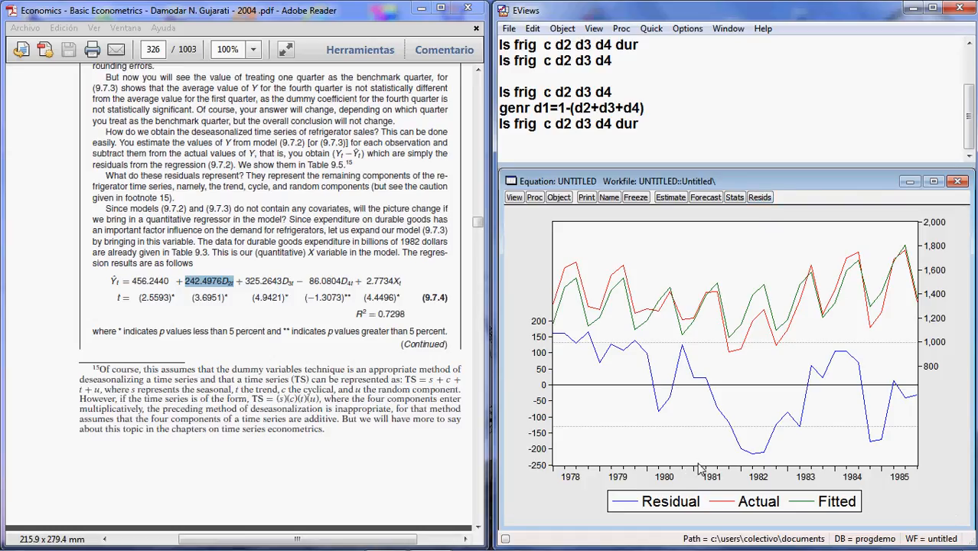
pyautogui.click(411, 326)
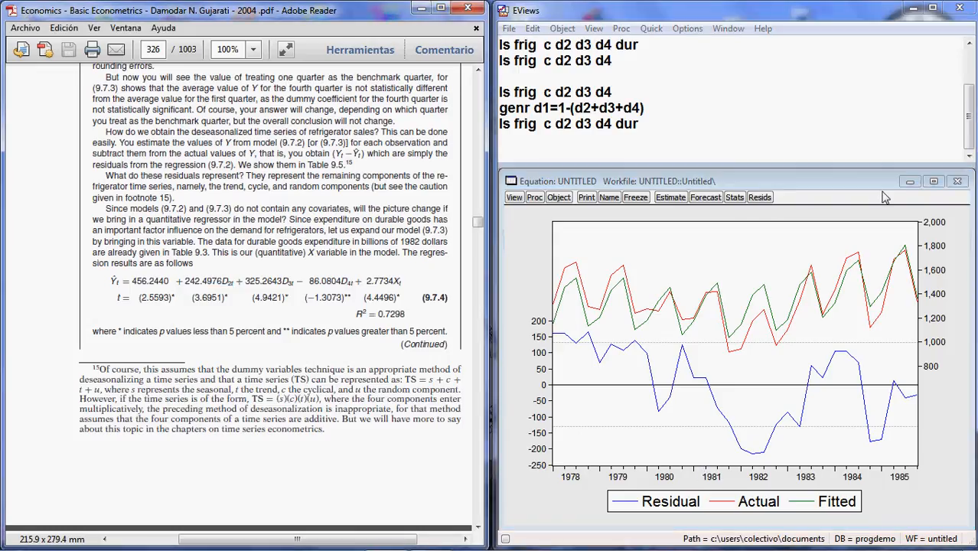
# Find Table 9.5 in the textbook PDF and display the EViews equation's actual, fitted and residual table for comparison
pyautogui.click(426, 331)
pyautogui.scroll(-2, 400, 300)
pyautogui.scroll(-10, 400, 300)
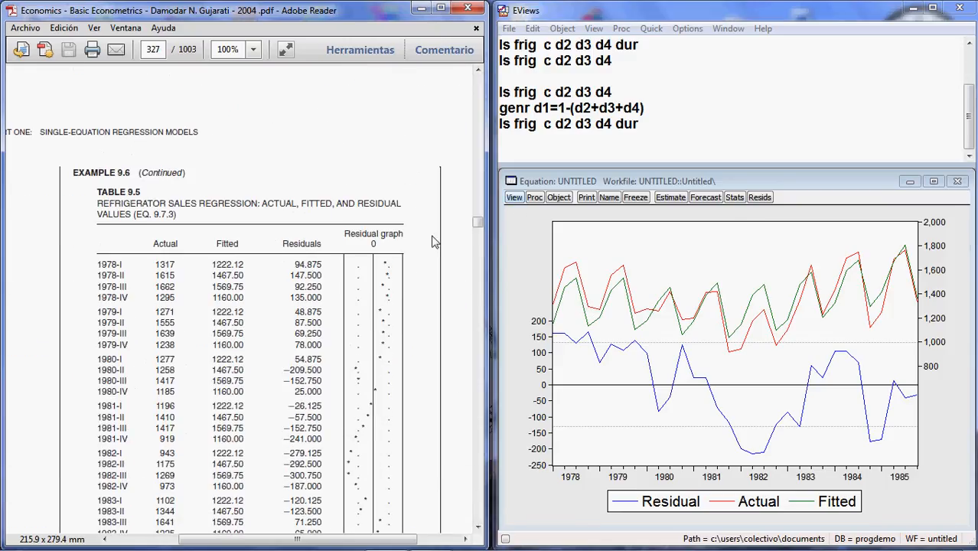
pyautogui.scroll(-2, 431, 244)
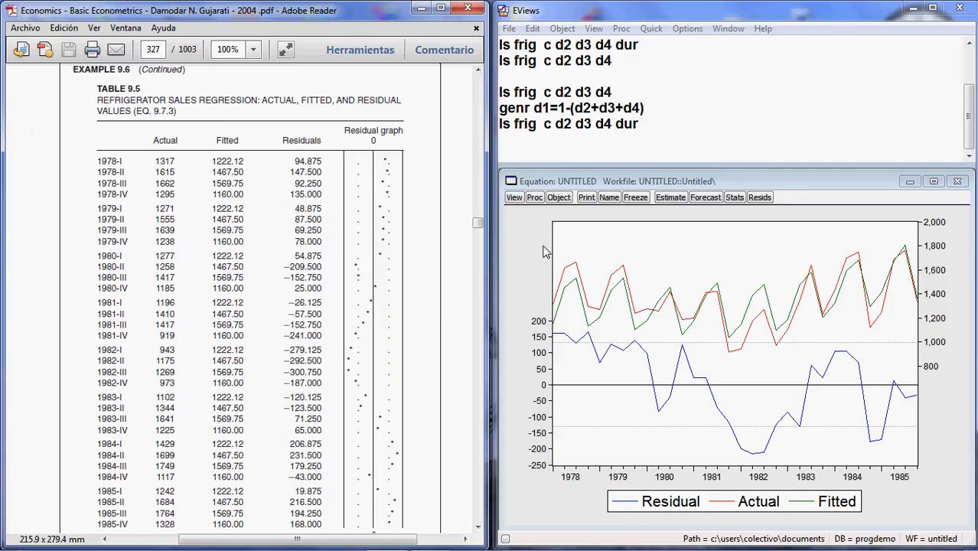
pyautogui.click(514, 197)
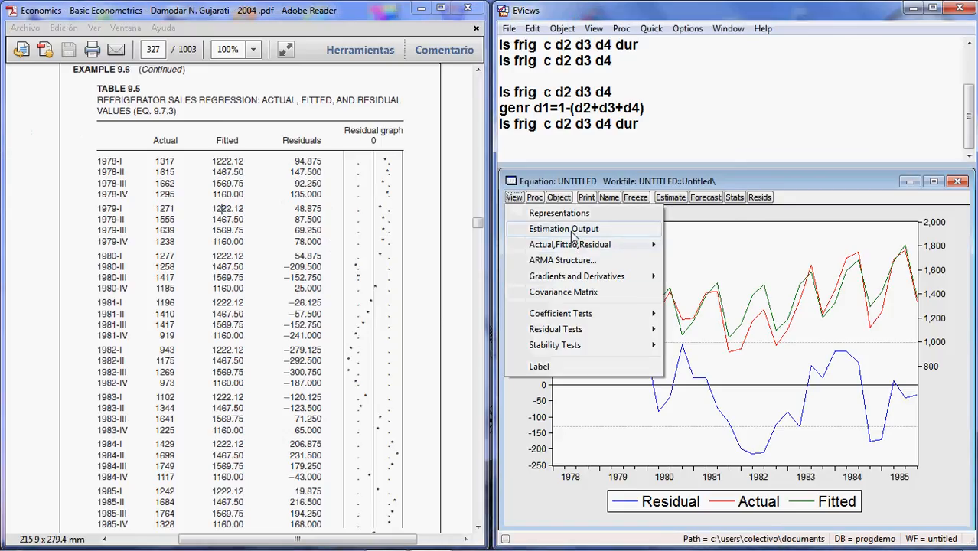
pyautogui.moveTo(590, 245)
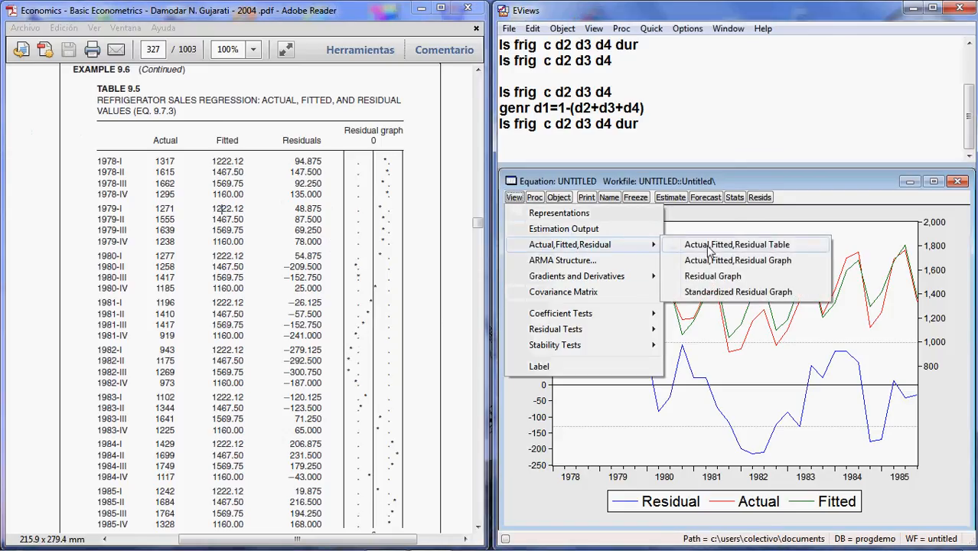
pyautogui.click(708, 246)
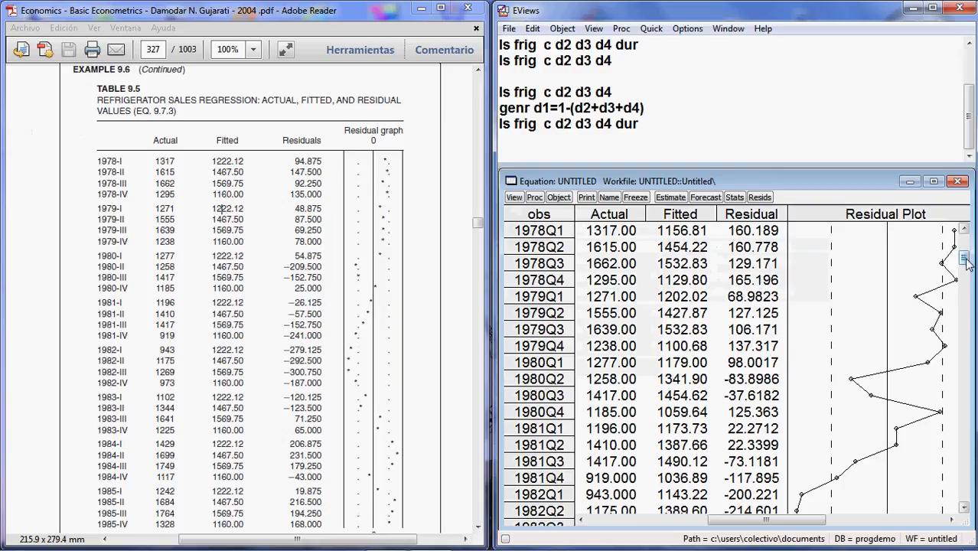
pyautogui.moveTo(965, 262); pyautogui.dragTo(964, 250)
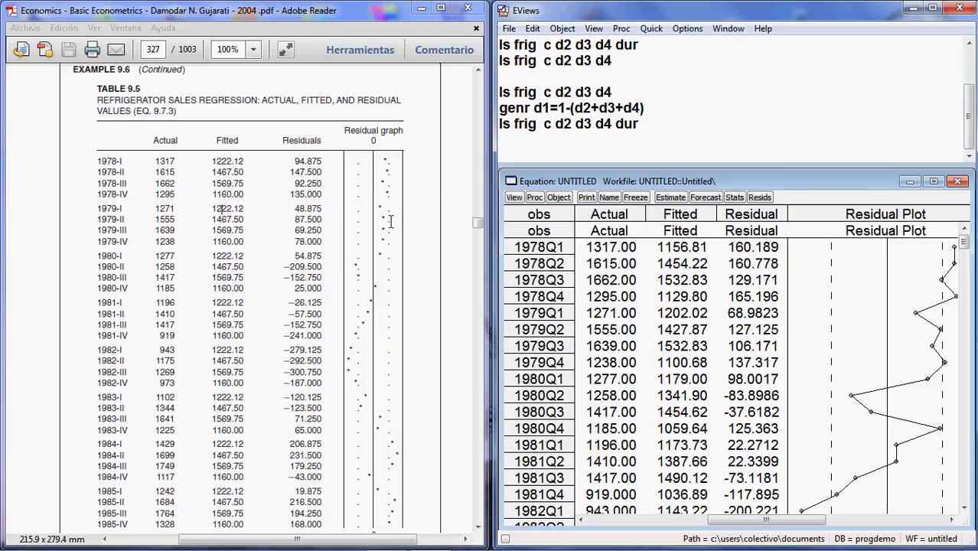
# Compare the residual plot in EViews with the residual graph of Table 9.5 through the last quarter of 1985
pyautogui.click(963, 507)
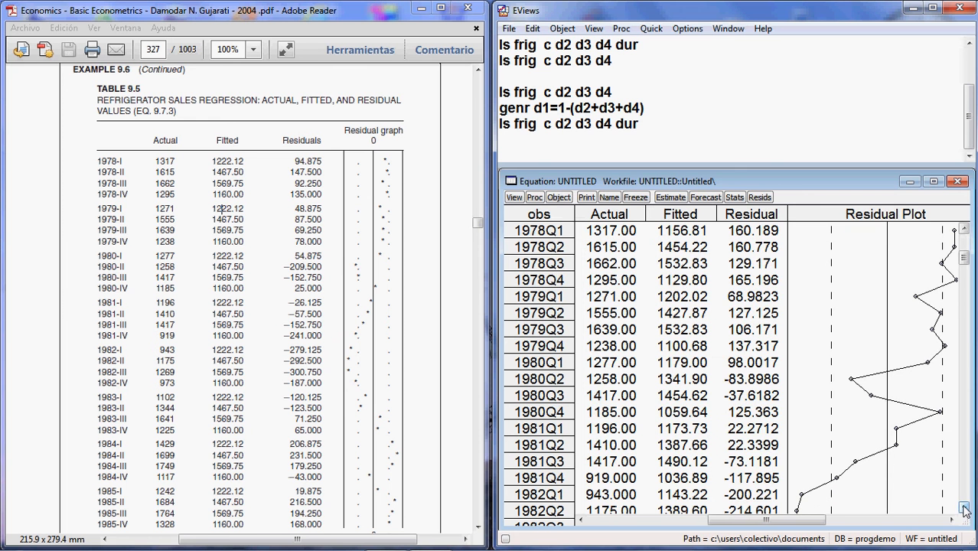
pyautogui.click(963, 507)
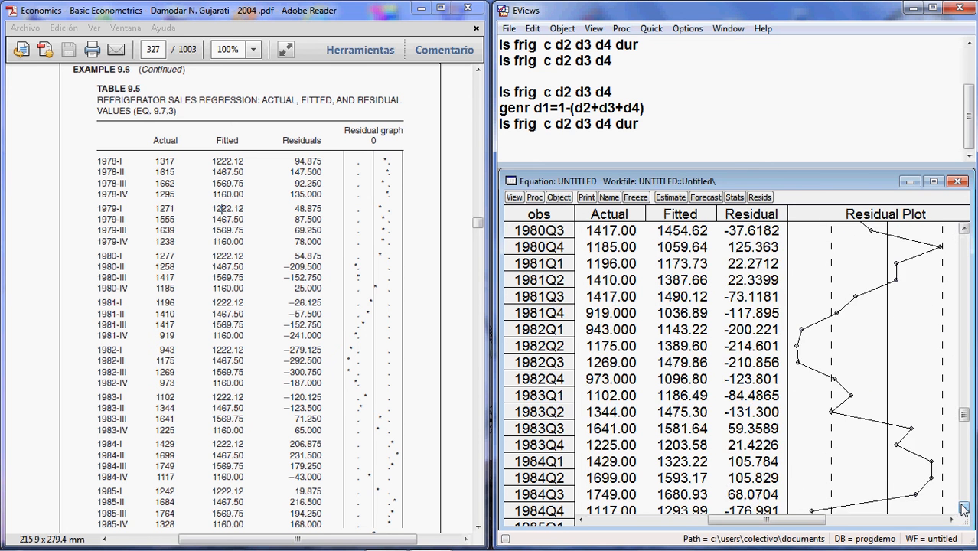
pyautogui.click(963, 507)
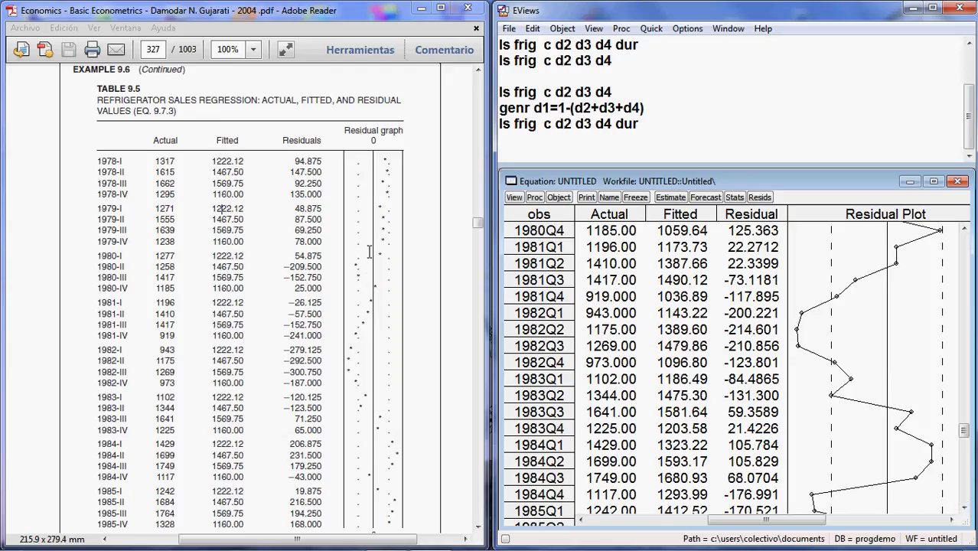
pyautogui.click(366, 277)
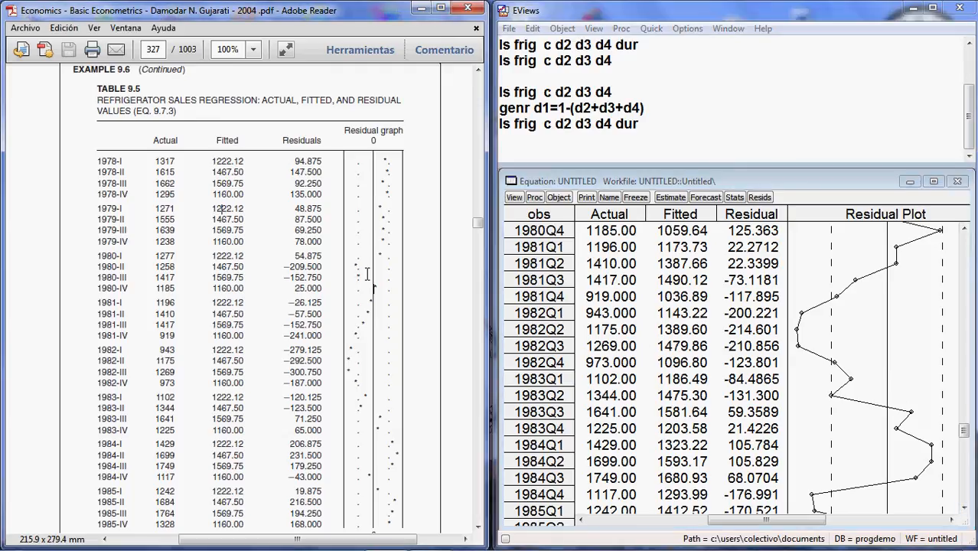
pyautogui.click(963, 507)
pyautogui.click(963, 507)
pyautogui.click(962, 507)
pyautogui.click(962, 506)
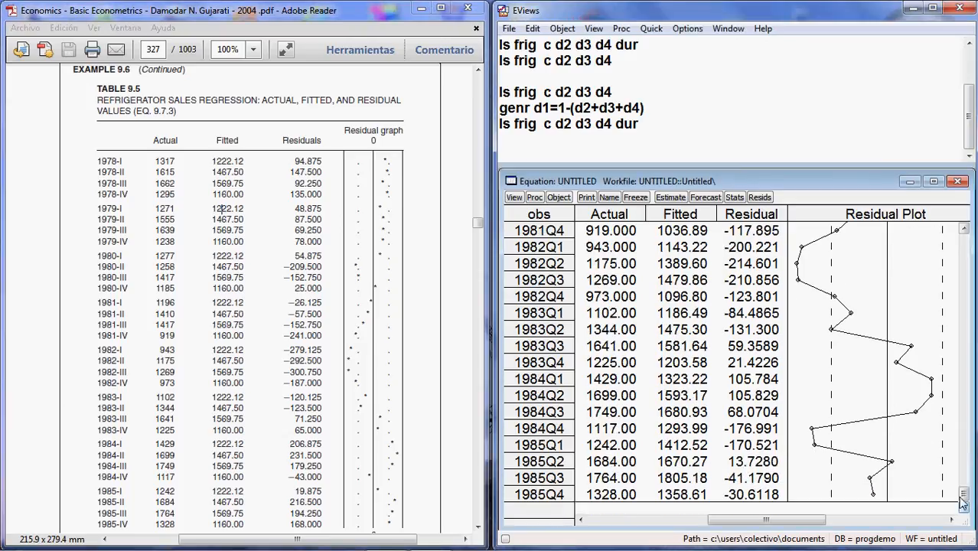
pyautogui.click(478, 526)
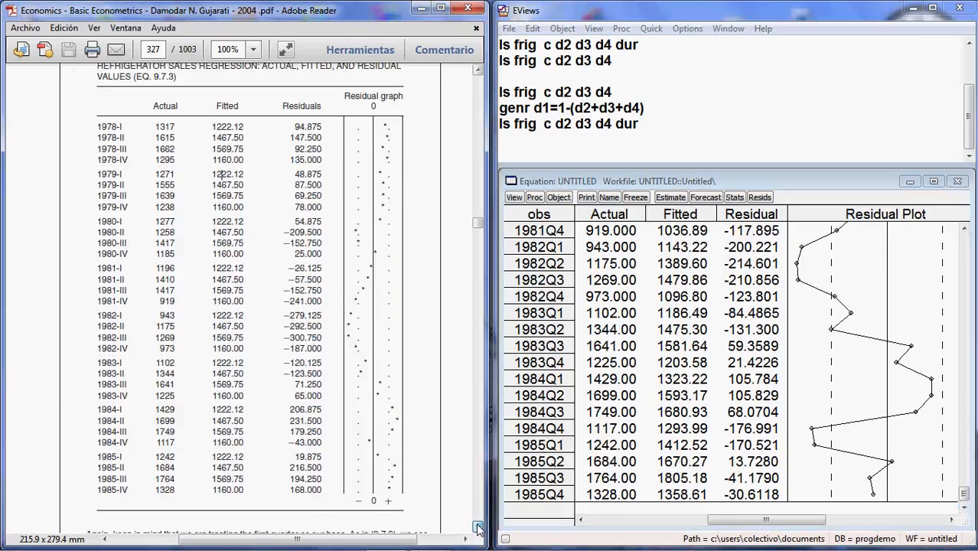
pyautogui.click(478, 527)
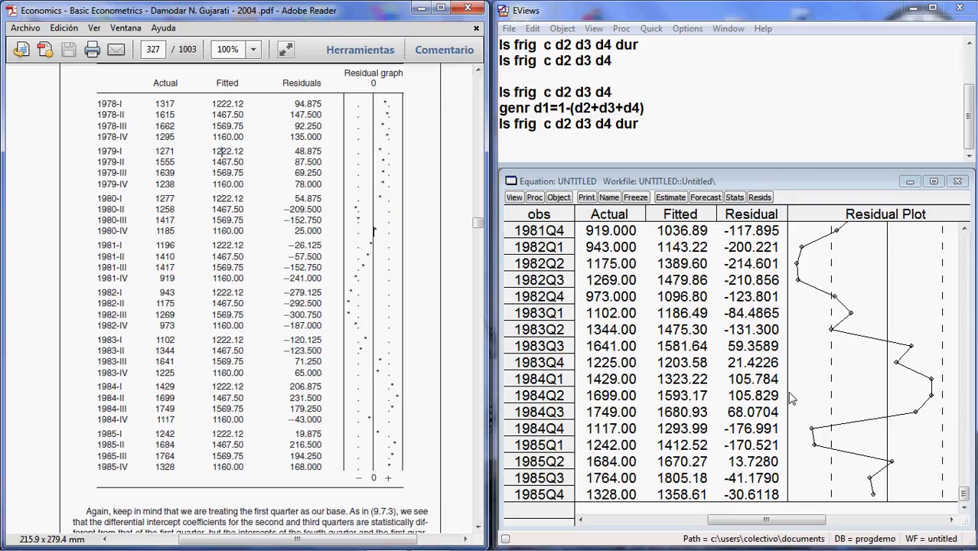
# Compare the actual, fitted and residual values of 1985Q4 with the 1985-IV row of Table 9.5
pyautogui.moveTo(528, 403); pyautogui.dragTo(608, 430)
pyautogui.moveTo(538, 370); pyautogui.dragTo(548, 395)
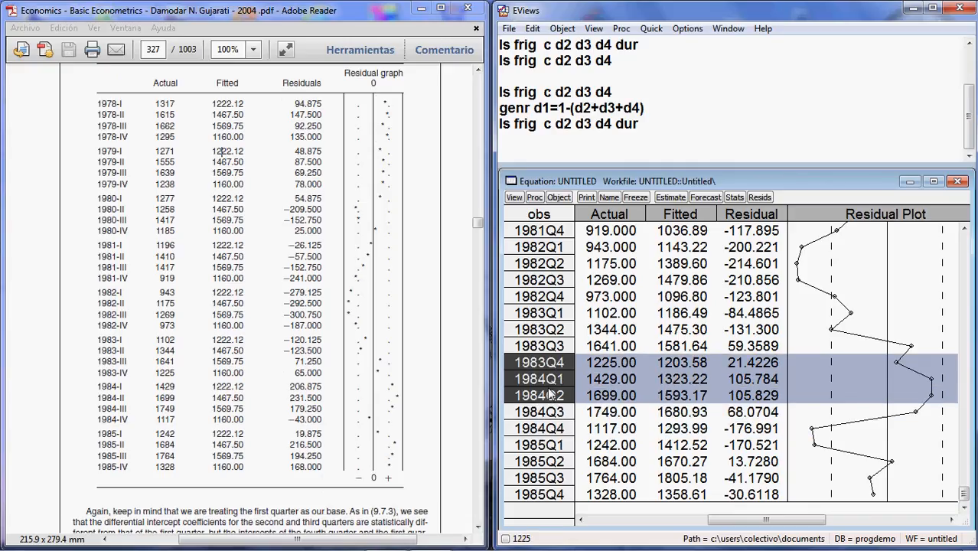
pyautogui.click(604, 495)
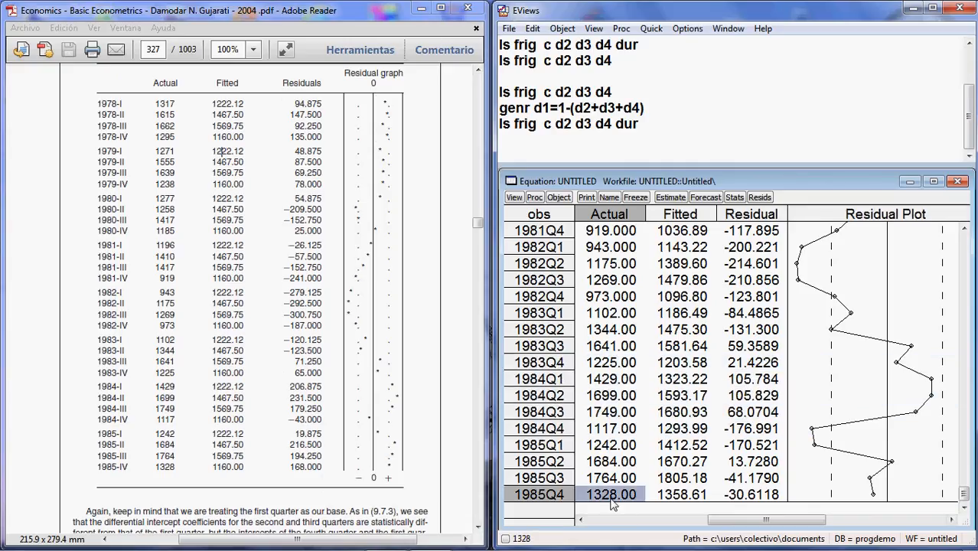
pyautogui.click(168, 475)
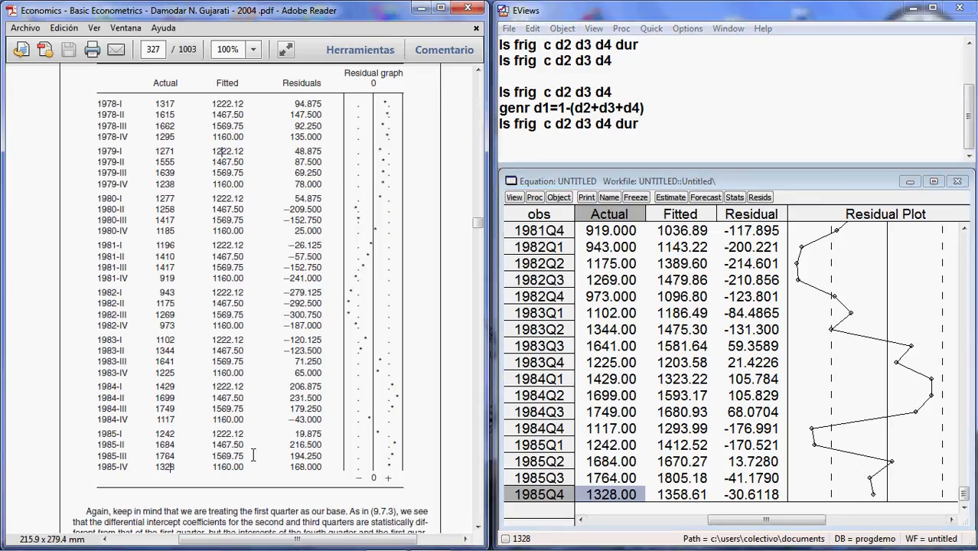
pyautogui.click(660, 496)
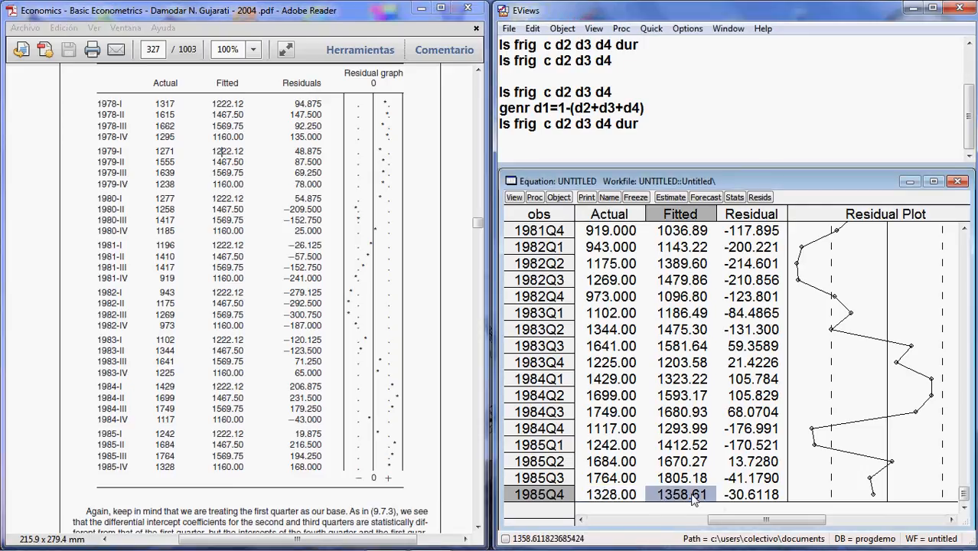
pyautogui.click(732, 498)
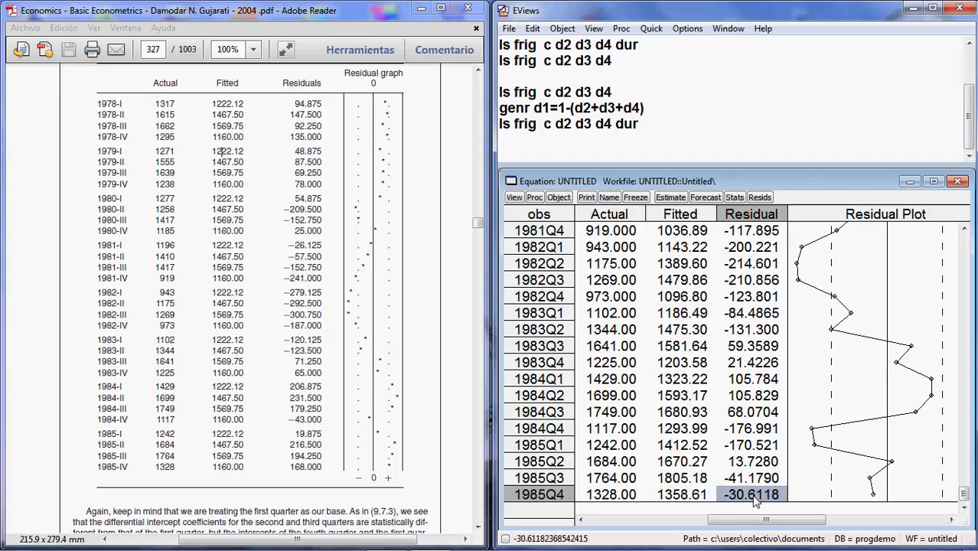
# Return to equation (9.7.4) in the PDF and check its R-squared against the EViews estimation output
pyautogui.click(325, 427)
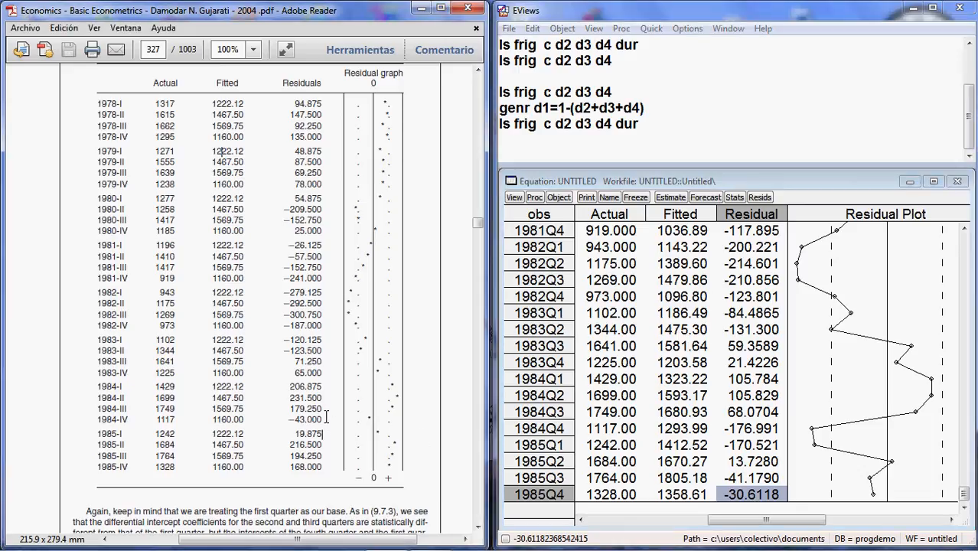
pyautogui.scroll(1, 324, 421)
pyautogui.scroll(15, 324, 417)
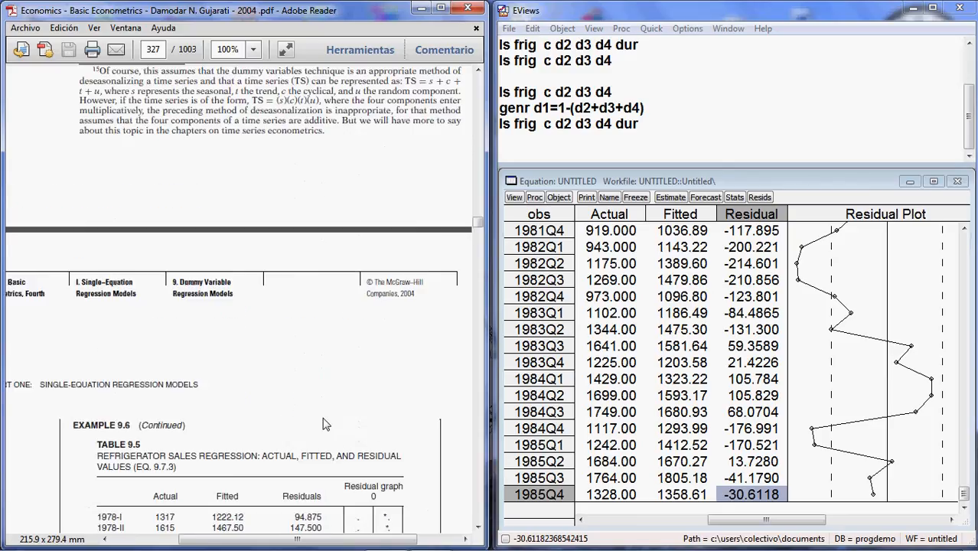
pyautogui.scroll(5, 325, 425)
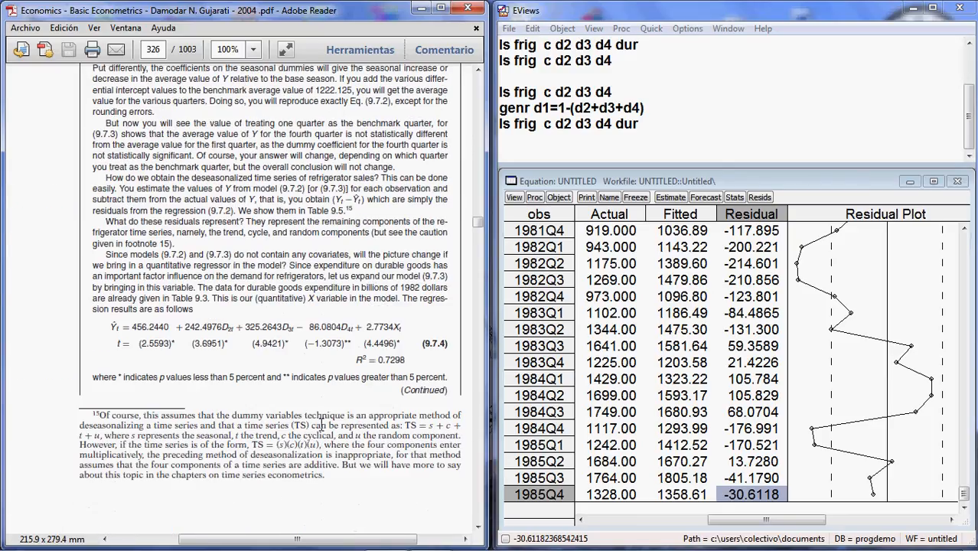
pyautogui.click(734, 197)
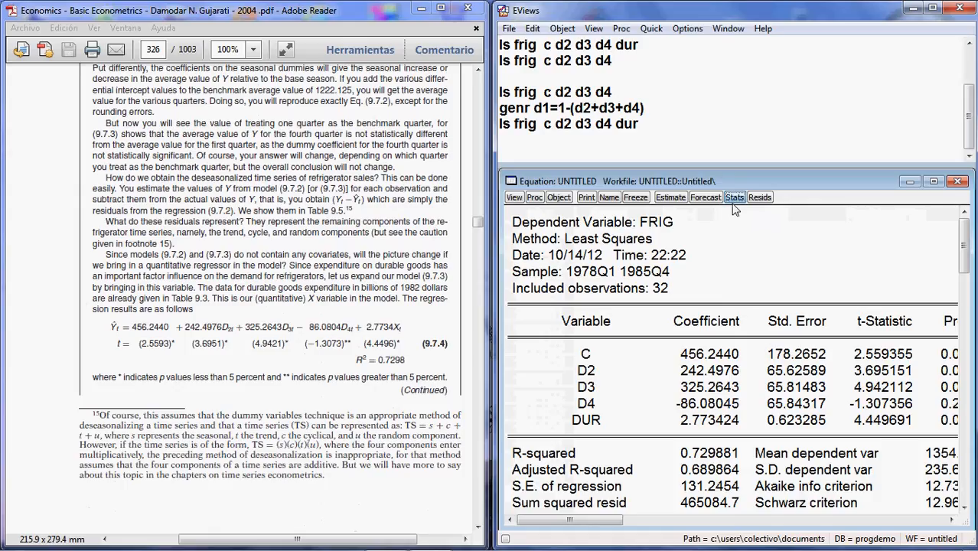
pyautogui.click(708, 455)
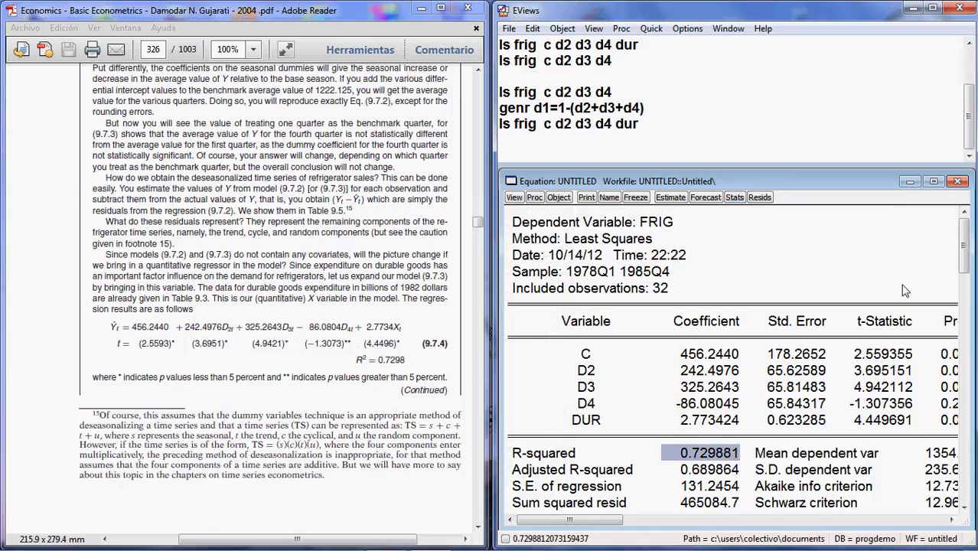
# Run the histogram normality test on the residuals of the equation with DUR
pyautogui.click(513, 198)
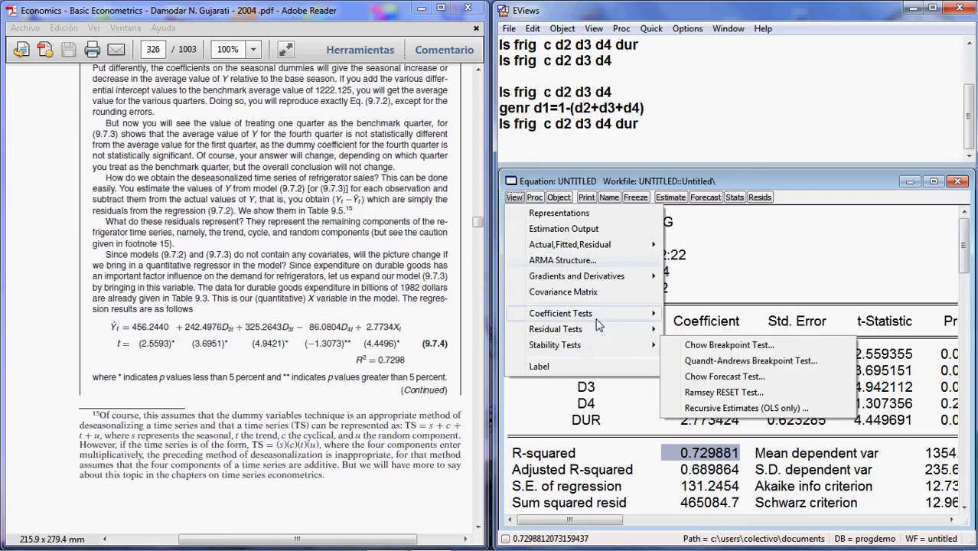
pyautogui.moveTo(601, 329)
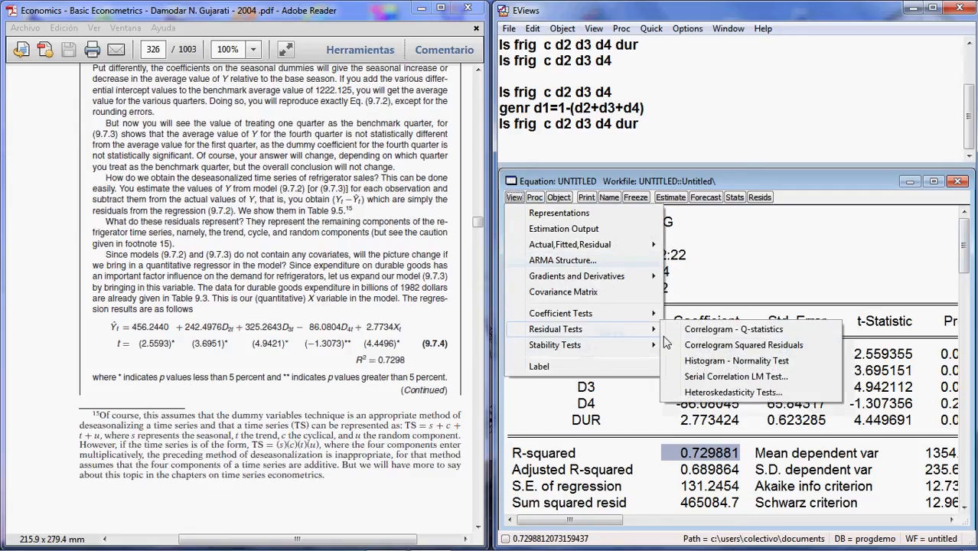
pyautogui.click(727, 362)
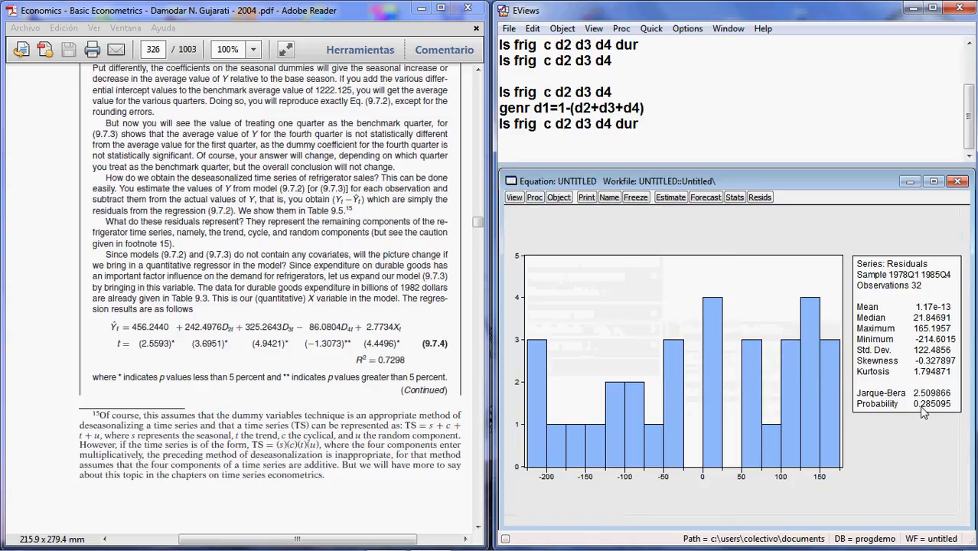
# Run the White heteroskedasticity test on the equation and check the F-statistic's probability
pyautogui.click(513, 197)
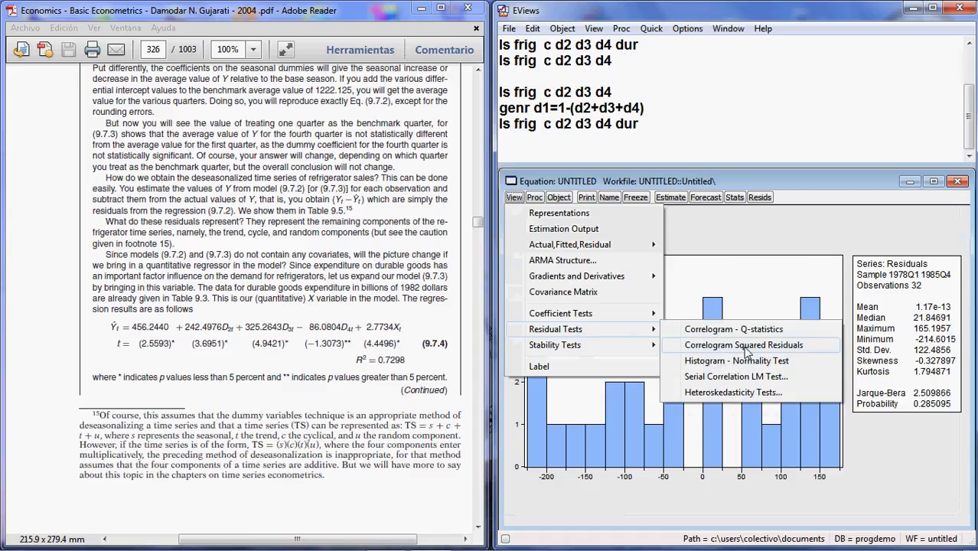
pyautogui.click(743, 391)
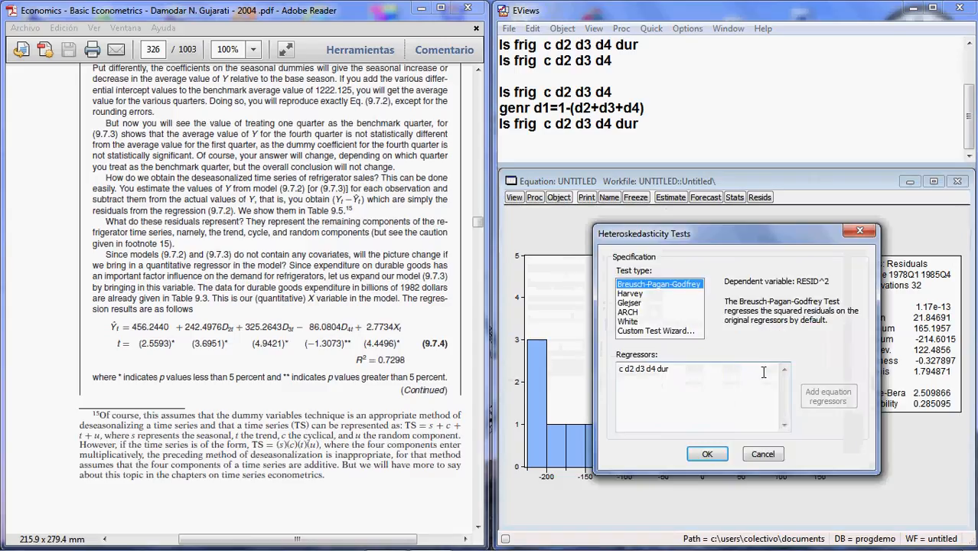
pyautogui.click(629, 322)
pyautogui.click(707, 454)
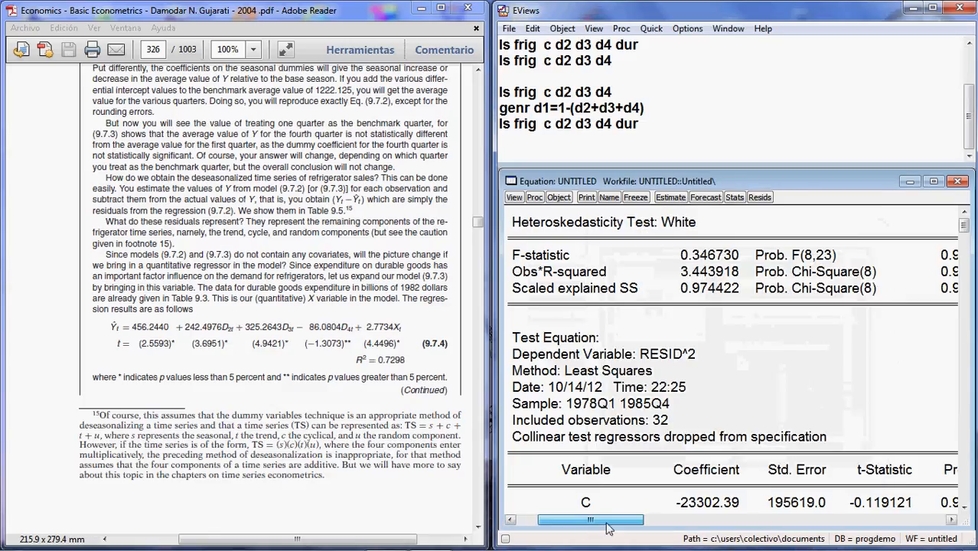
pyautogui.click(950, 523)
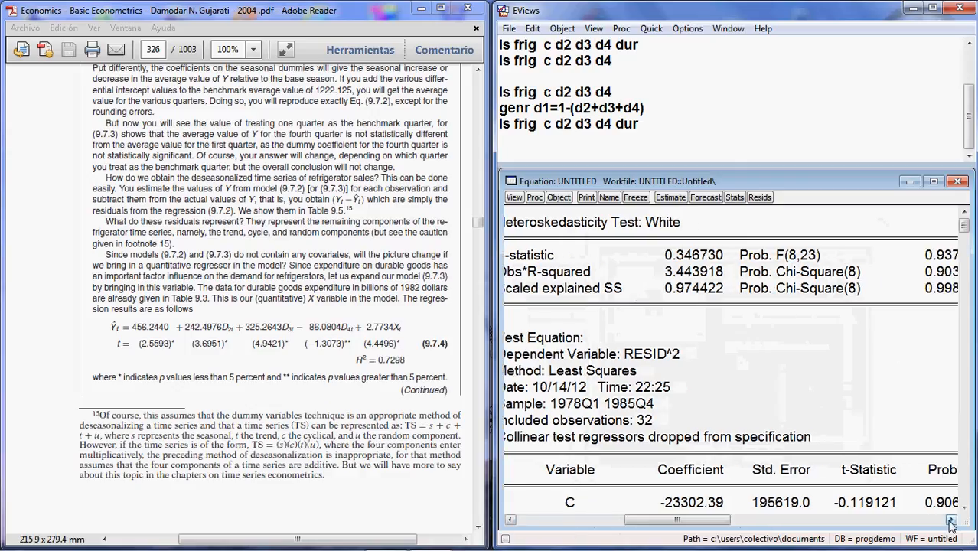
pyautogui.click(951, 522)
pyautogui.click(922, 254)
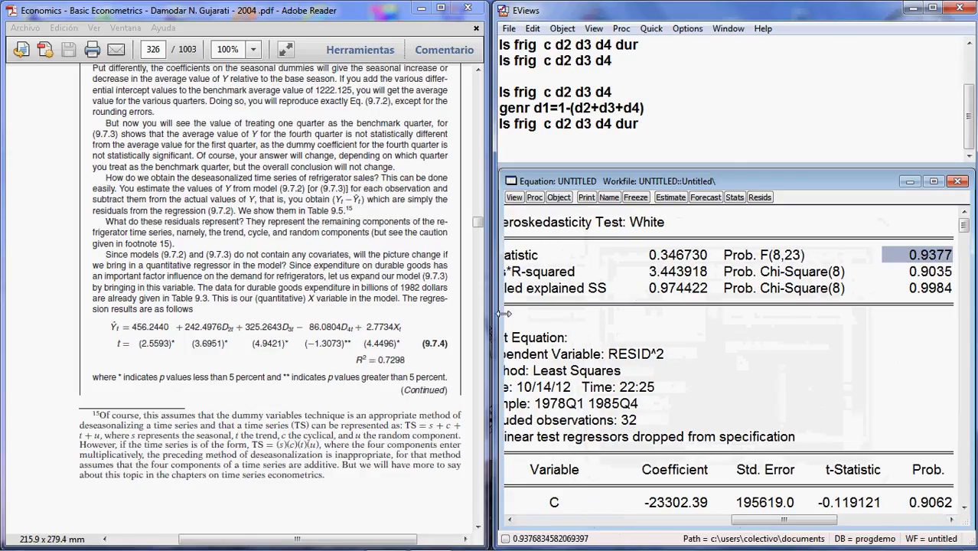
# Run the Breusch-Godfrey serial correlation LM test on the residuals with 1 lag and view its probabilities
pyautogui.click(514, 197)
pyautogui.moveTo(570, 329)
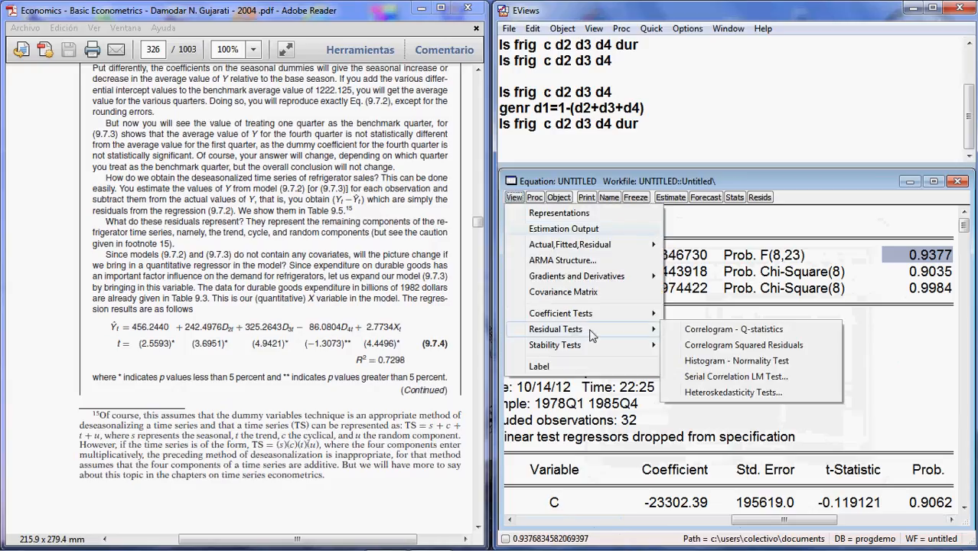
pyautogui.click(737, 378)
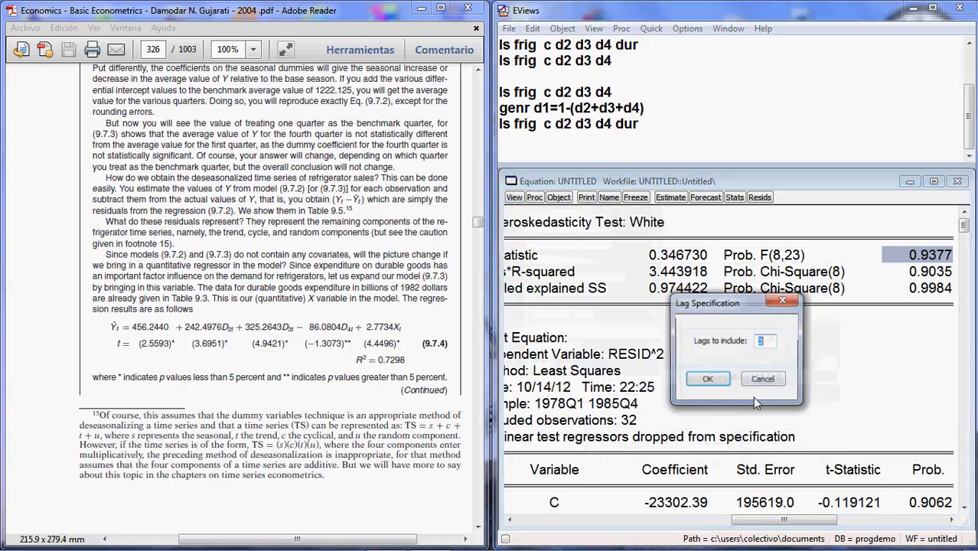
pyautogui.write('1')
pyautogui.press('Return')
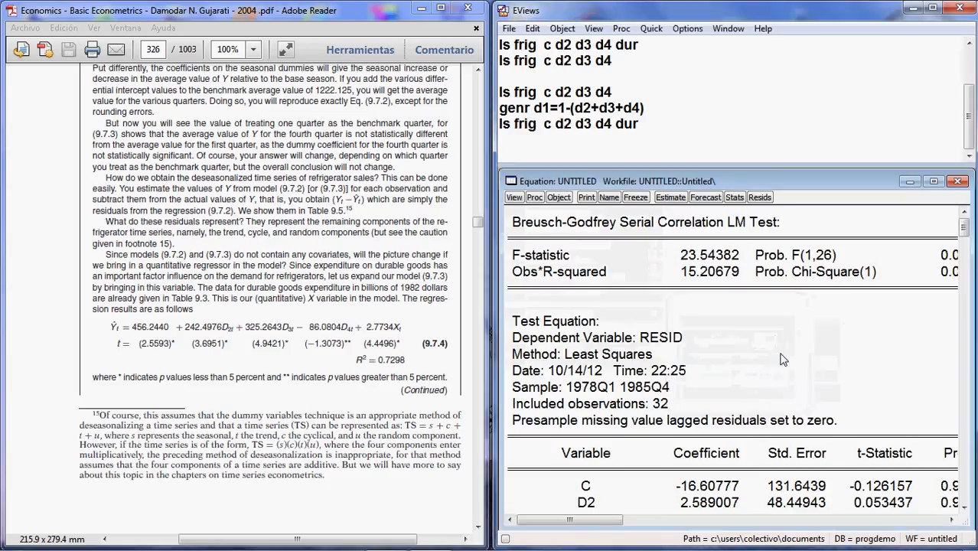
pyautogui.click(952, 519)
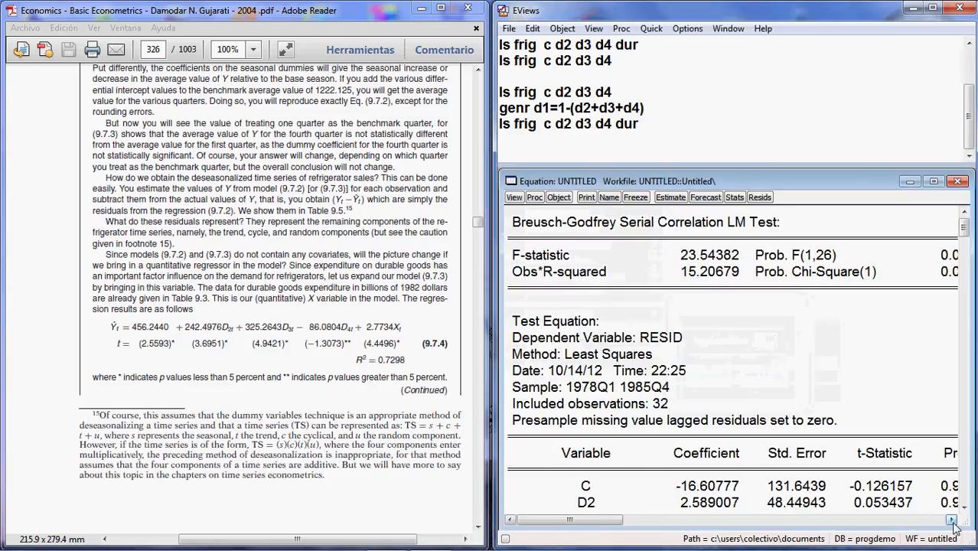
# Check the LM test's F-statistic probability, and return to Table 9.4 with the refrigerator sales data in the Adobe Reader PDF
pyautogui.click(884, 260)
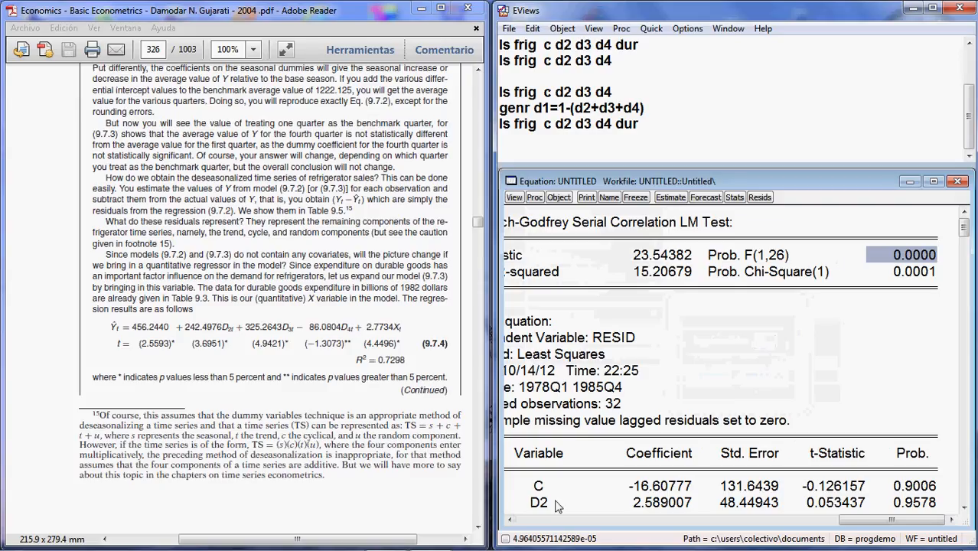
pyautogui.click(510, 520)
pyautogui.moveTo(461, 466); pyautogui.dragTo(464, 456)
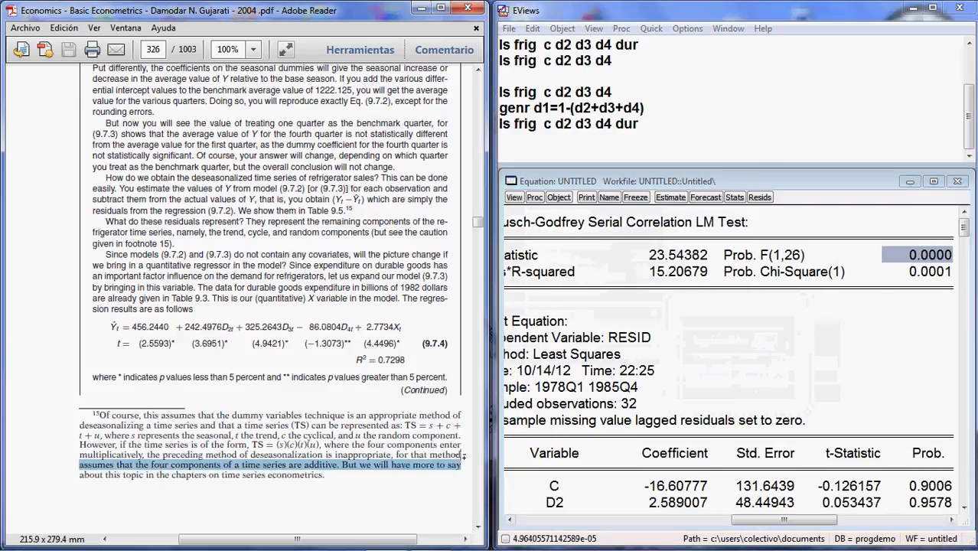
pyautogui.scroll(15, 352, 355)
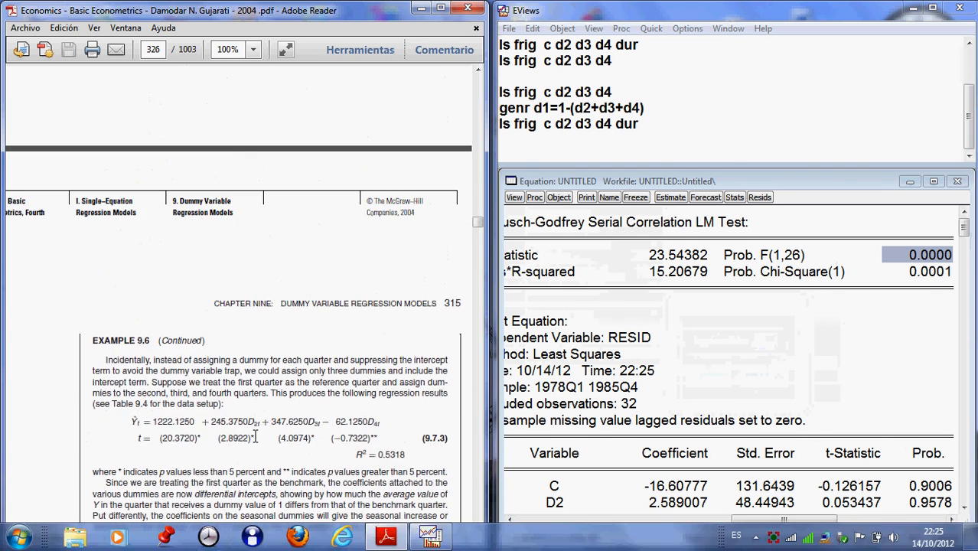
pyautogui.scroll(8, 259, 436)
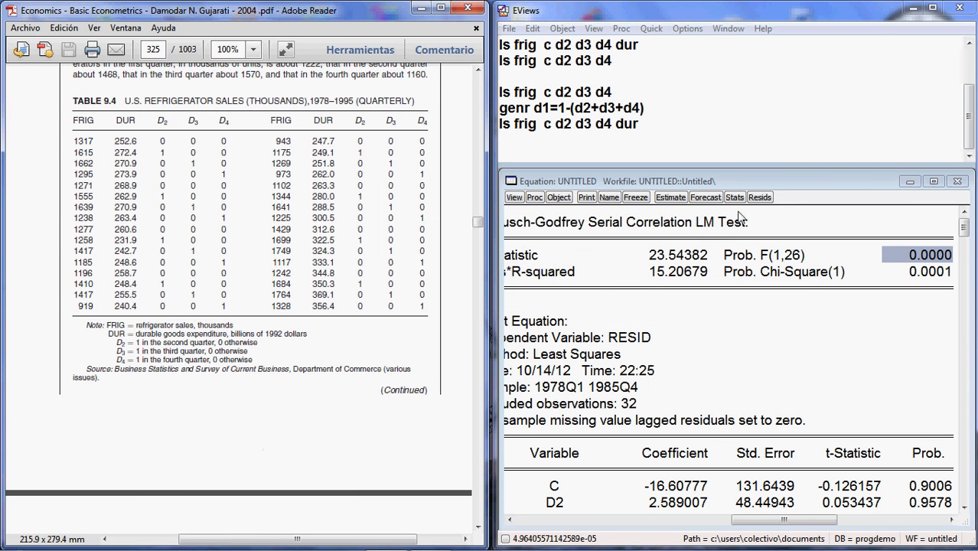
# Move the equation window higher in EViews and examine the LM test equation's coefficients and probabilities down to RESID(-1)
pyautogui.click(730, 180)
pyautogui.moveTo(730, 176); pyautogui.dragTo(730, 127)
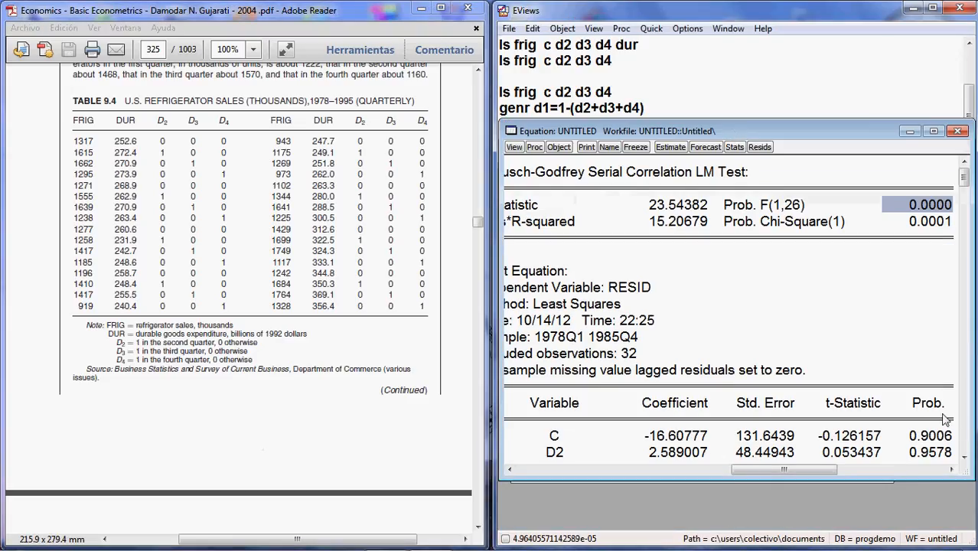
pyautogui.click(964, 458)
pyautogui.click(964, 458)
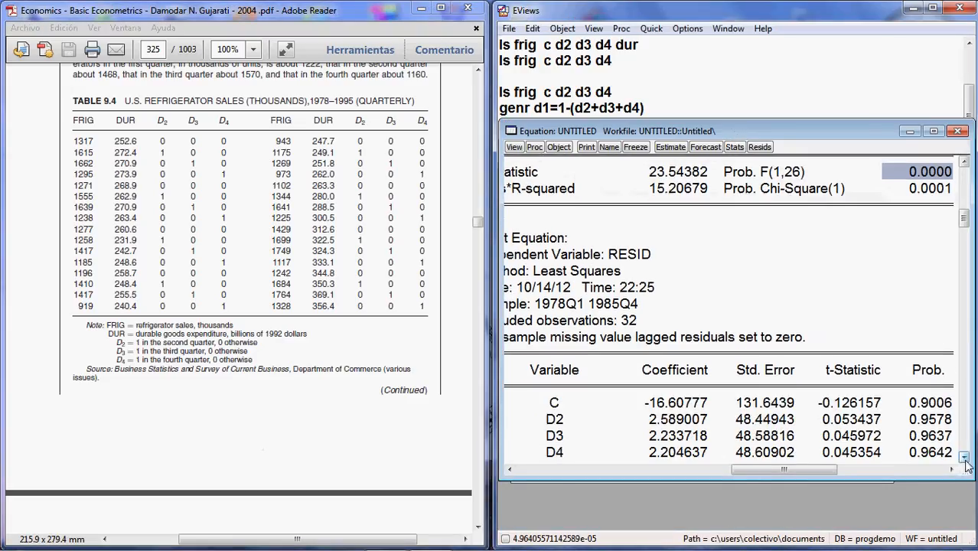
pyautogui.click(964, 458)
pyautogui.click(964, 458)
pyautogui.click(964, 457)
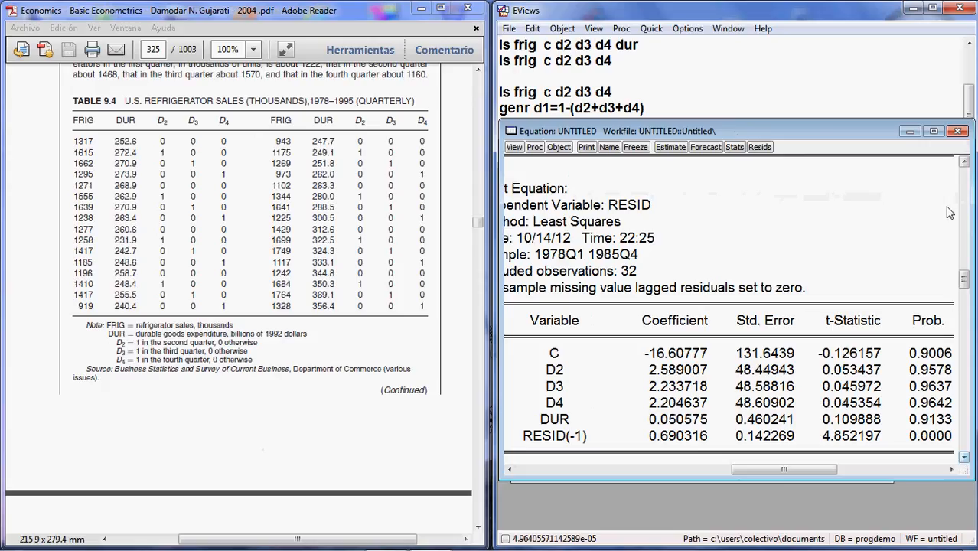
# Display the residual, actual and fitted graph of the equation with DUR
pyautogui.click(964, 172)
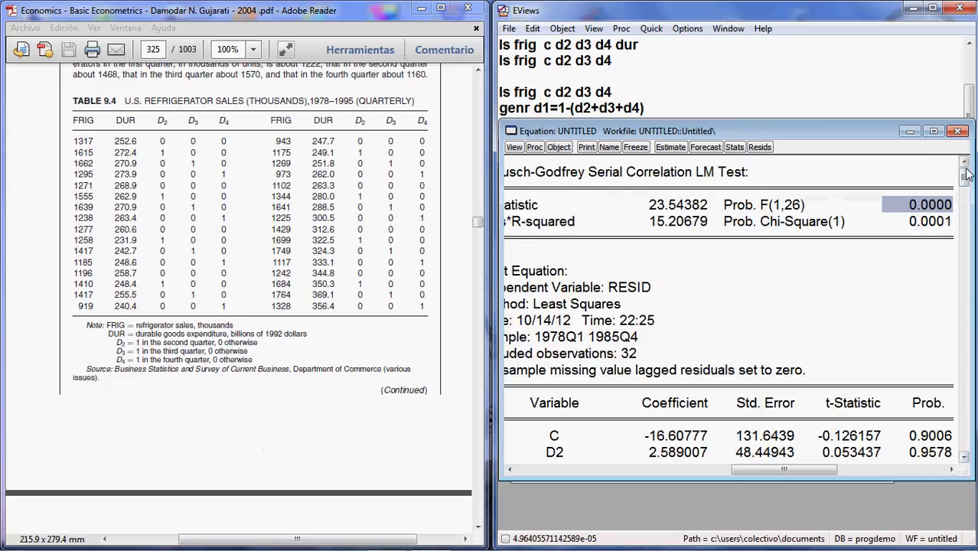
pyautogui.click(755, 150)
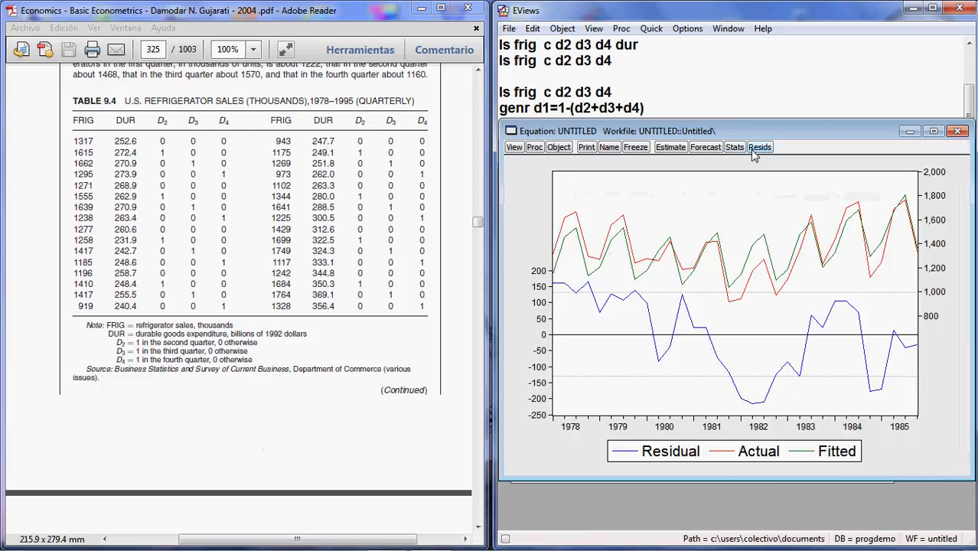